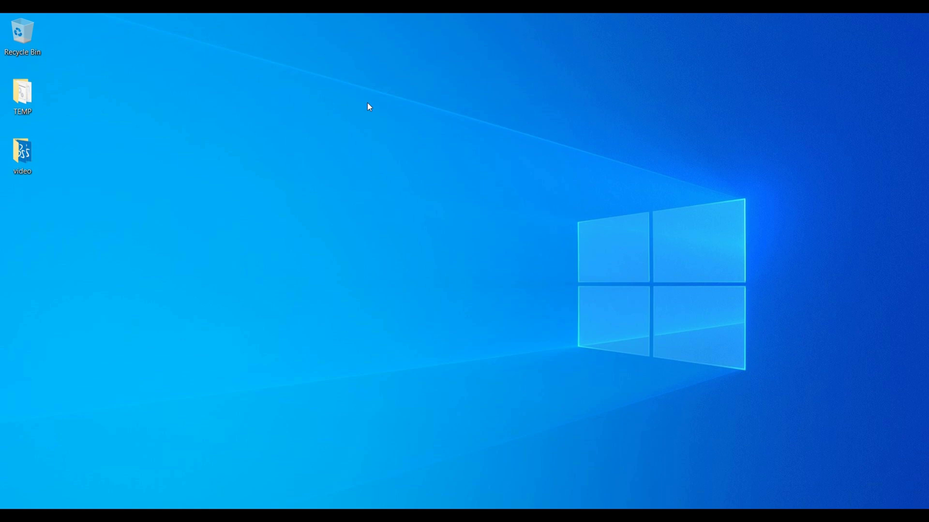
- Open the desktop video folder holding the ligand and protein files, and launch PyRx in a maximized window
double_click(21, 154)
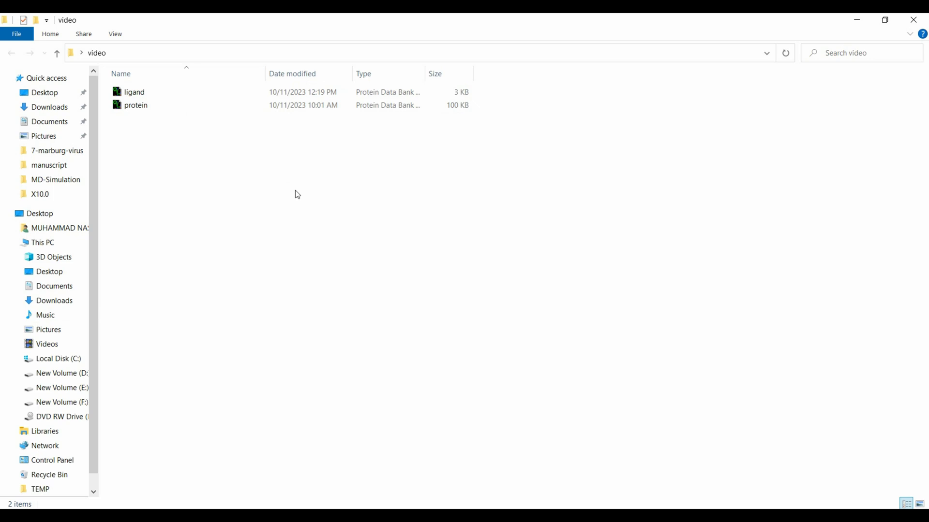
click(109, 505)
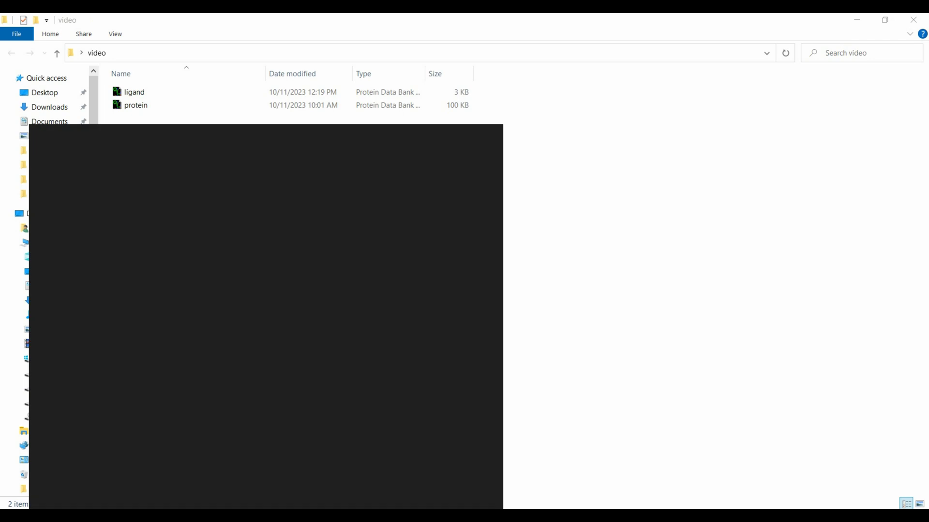
text(pyrx)
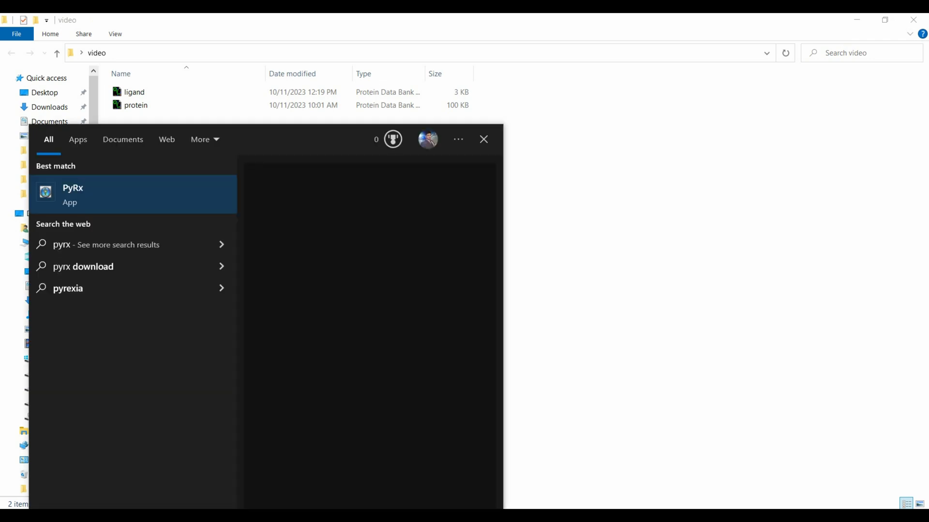
click(150, 192)
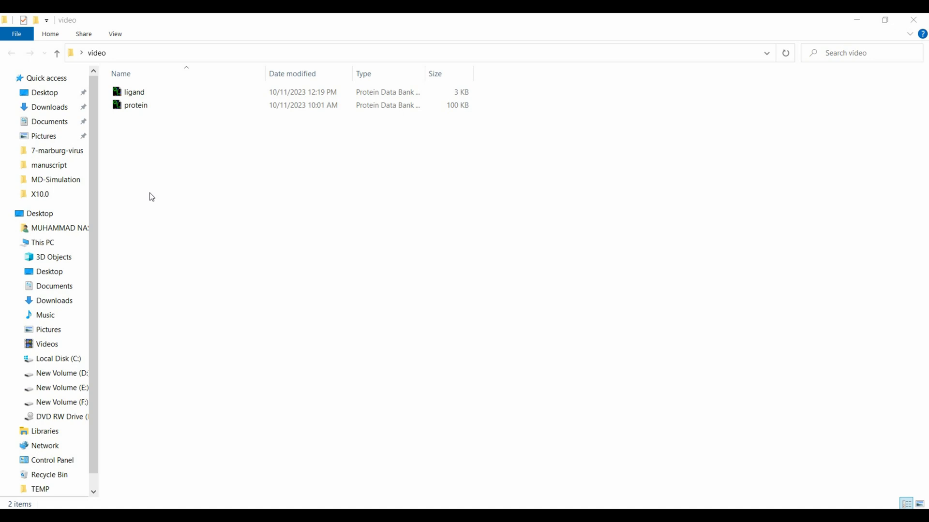
click(857, 20)
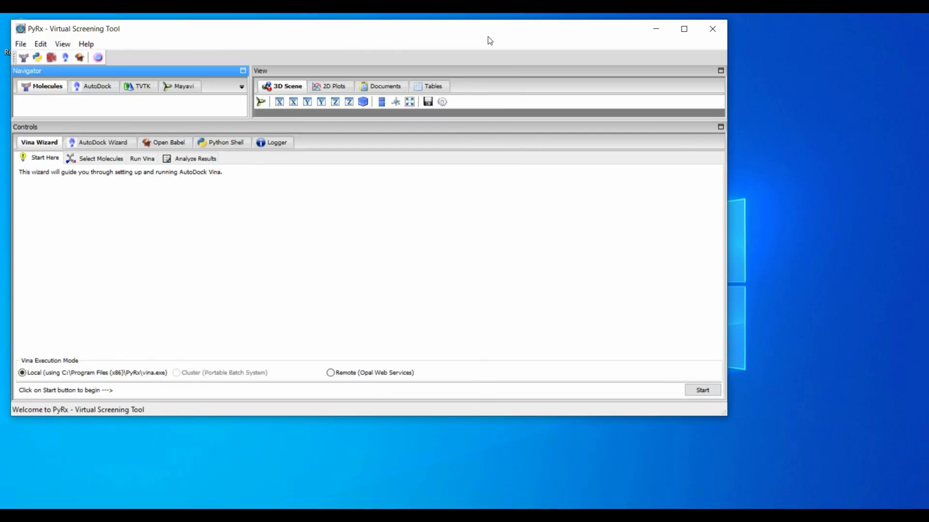
click(684, 29)
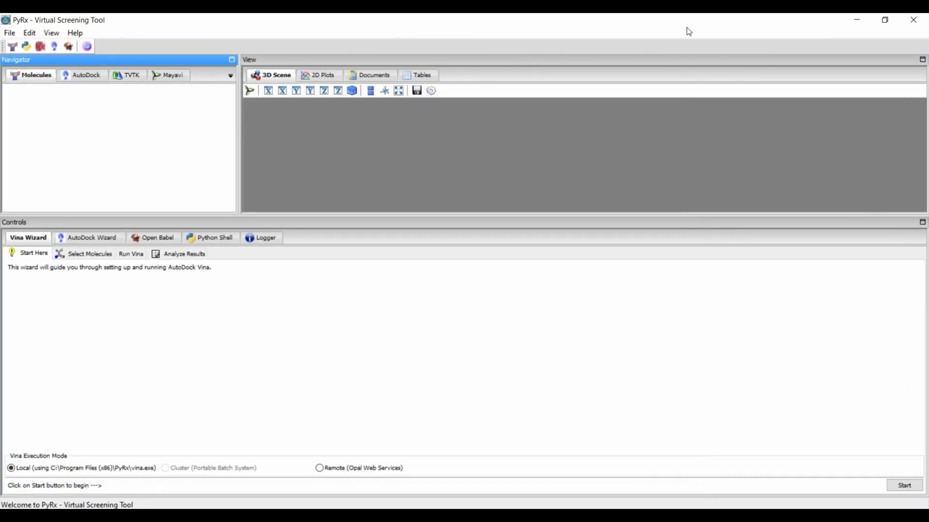
- Load the protein file from the desktop video folder as a molecule in PyRx
click(12, 33)
click(20, 48)
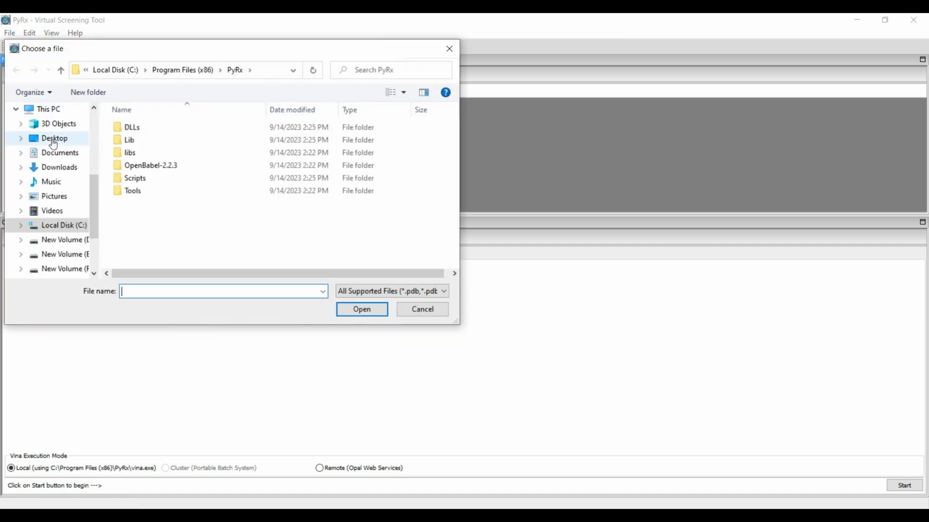
click(53, 138)
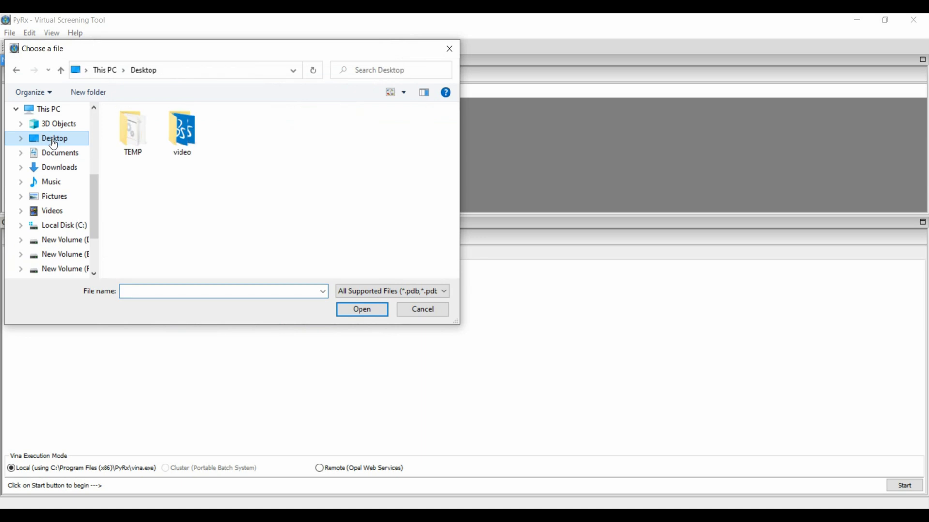
double_click(164, 136)
double_click(152, 144)
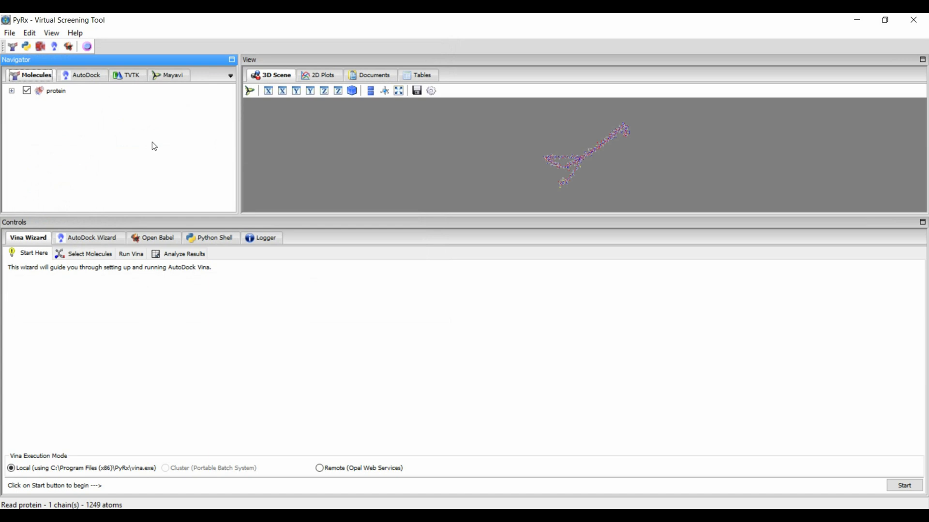
- Convert the loaded protein into an AutoDock macromolecule
click(53, 94)
right_click(59, 93)
mouse_move(128, 114)
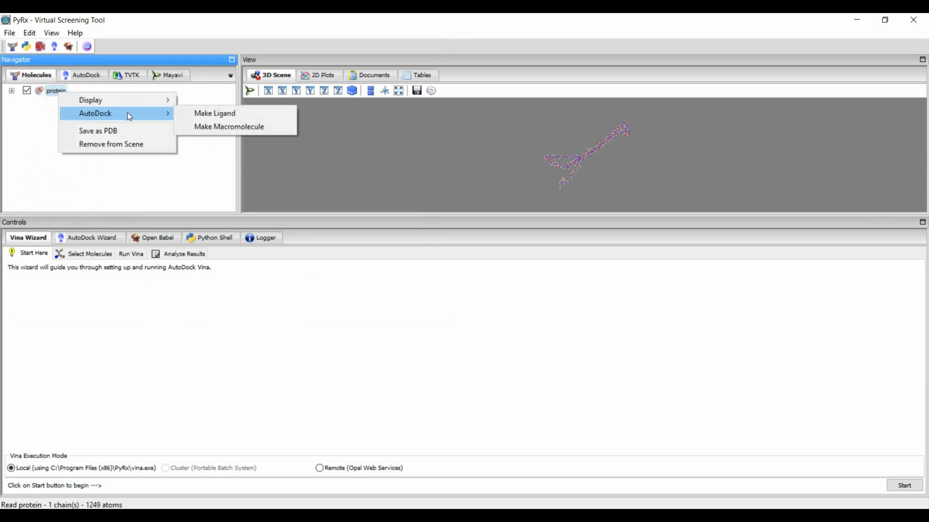
click(224, 127)
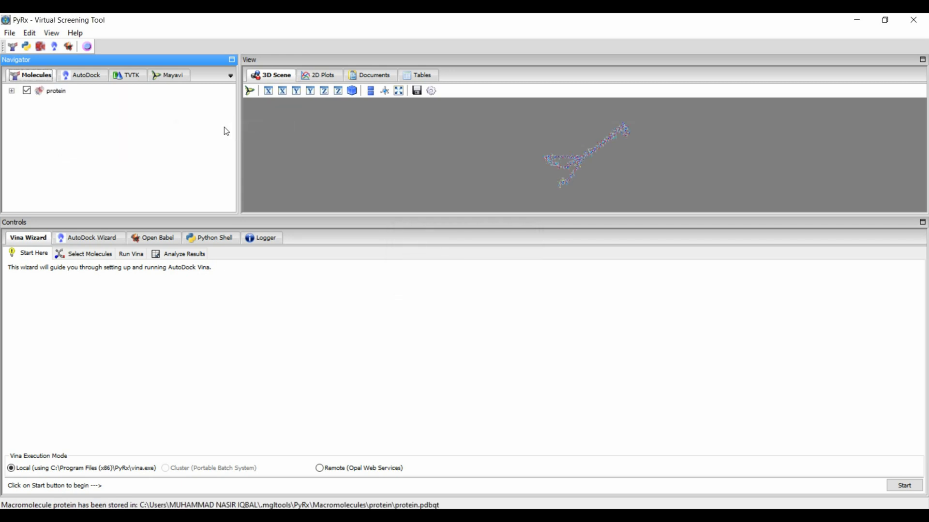
- Import the ligand file from the desktop video folder into Open Babel
click(155, 241)
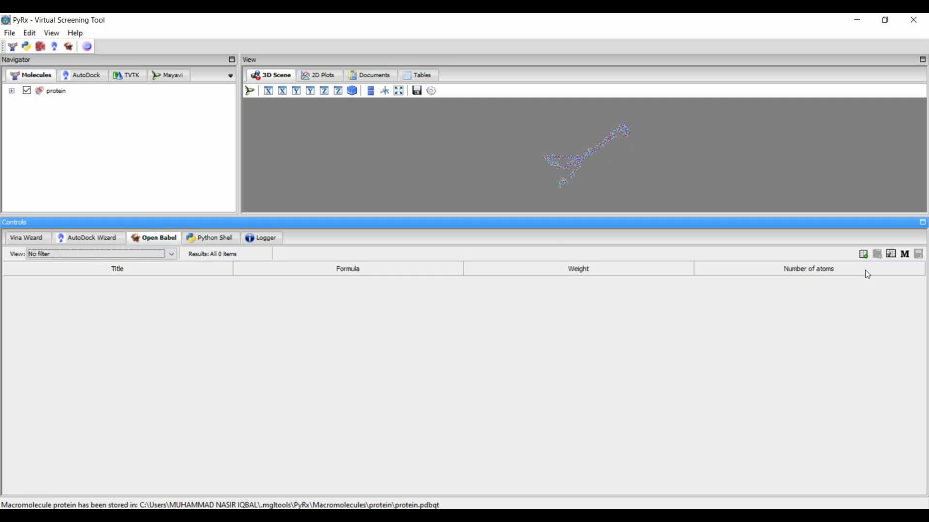
click(864, 255)
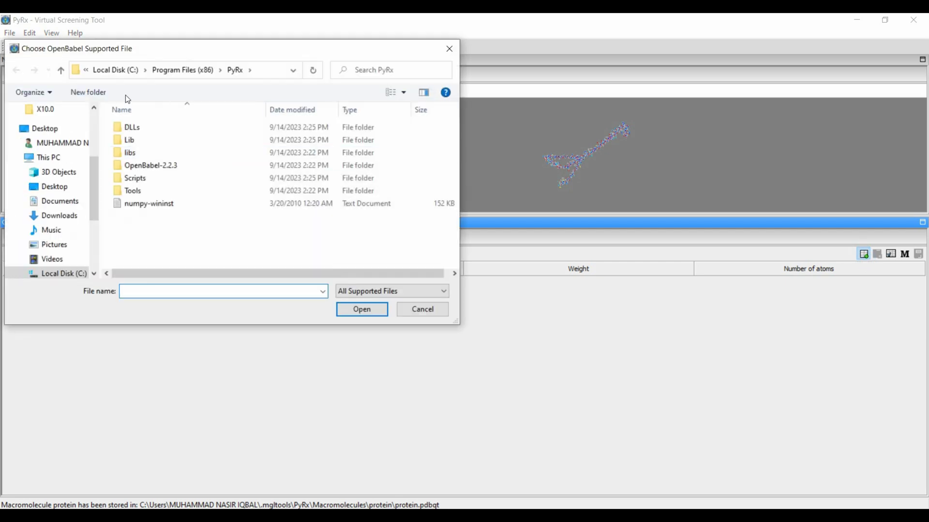
click(45, 127)
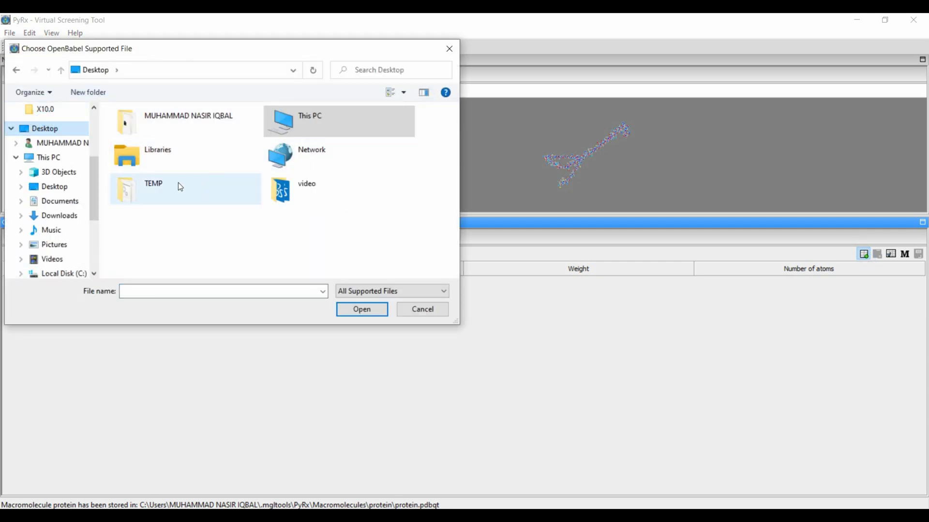
click(297, 196)
double_click(298, 196)
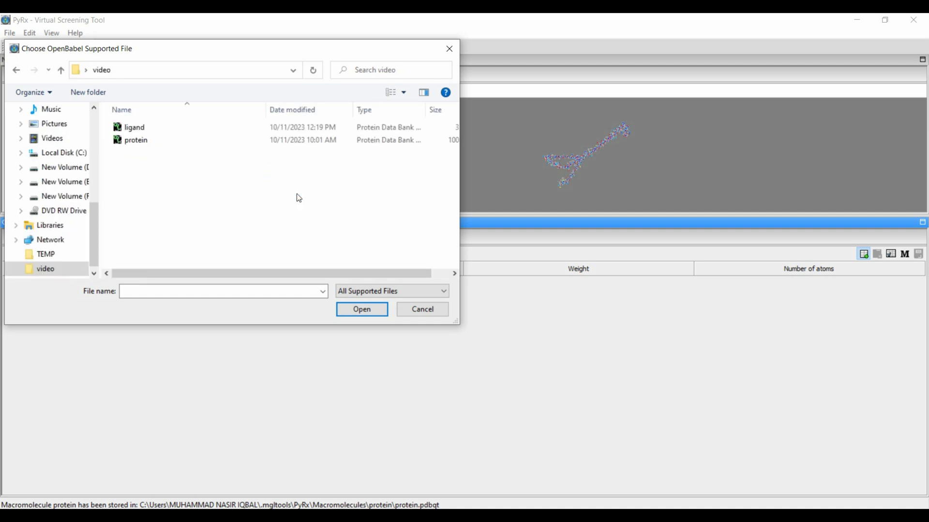
double_click(154, 129)
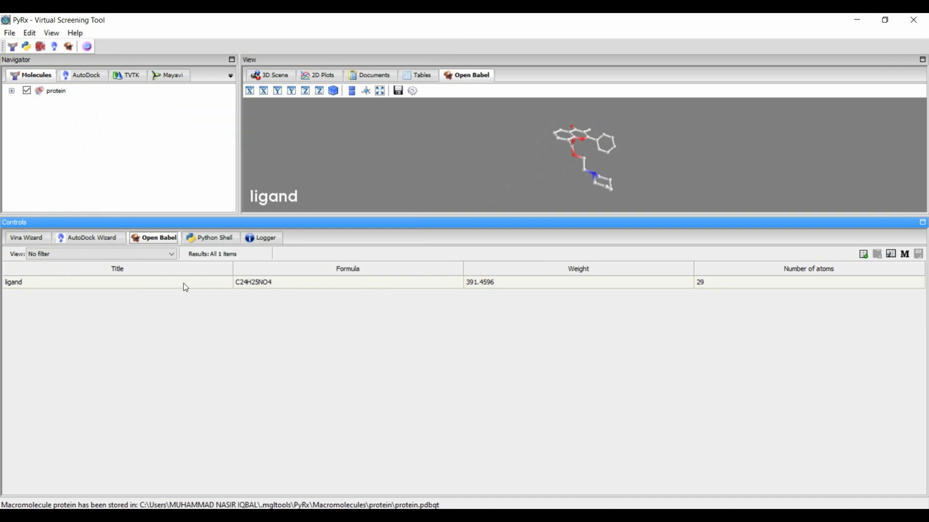
- Energy-minimize all imported ligands and convert them all to AutoDock ligand (pdbqt) format
click(184, 284)
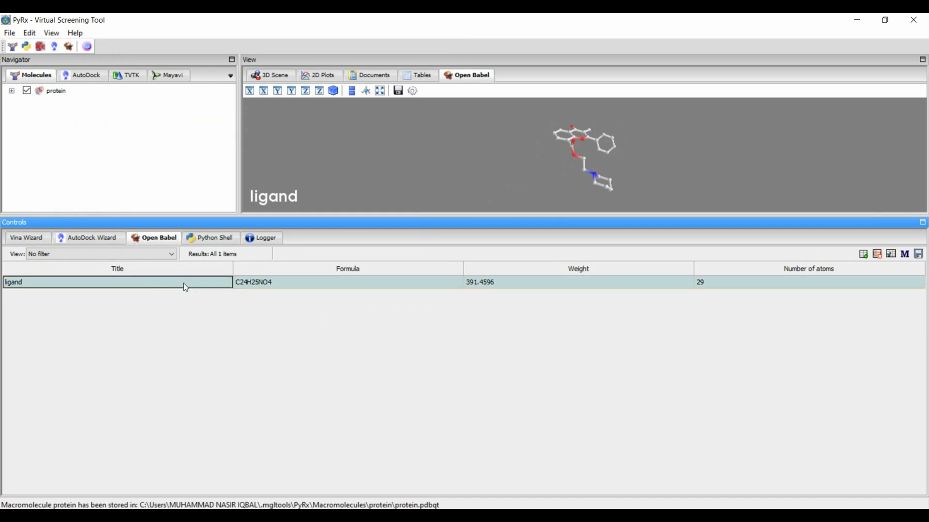
right_click(184, 284)
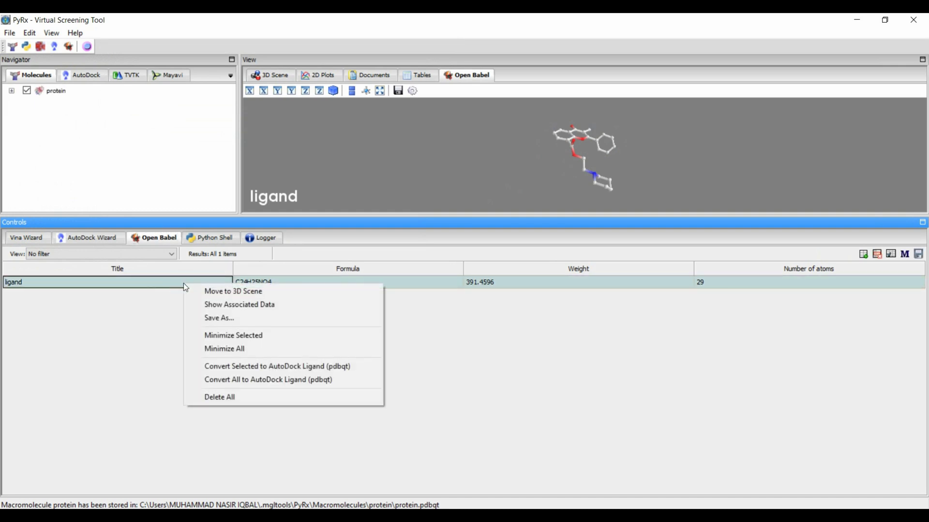
click(250, 349)
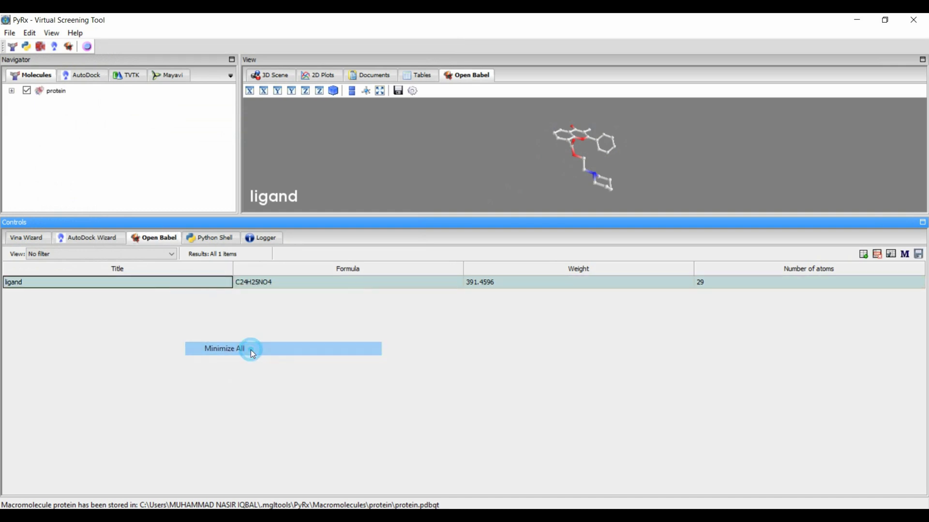
right_click(181, 282)
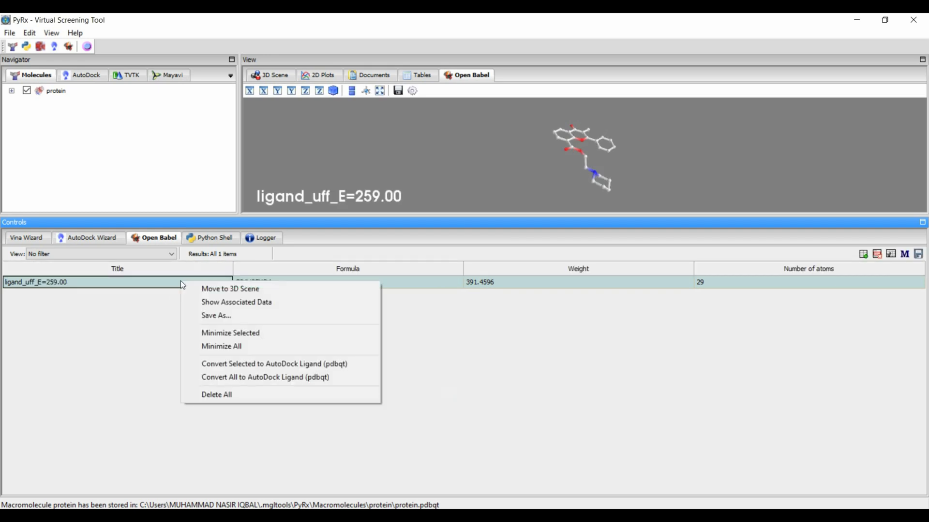
click(279, 377)
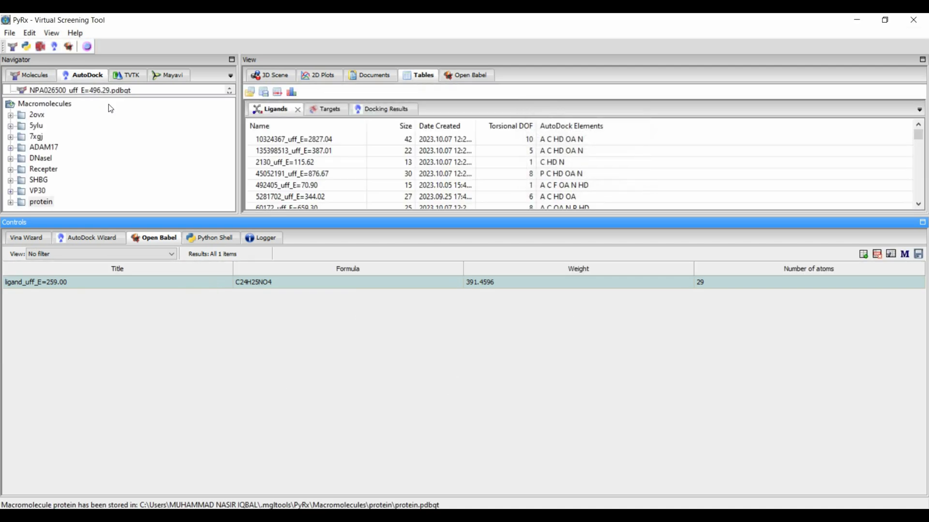
- Select the minimized ligand's pdbqt file and protein.pdbqt in the AutoDock ligand and macromolecule lists
drag(120, 97, 124, 152)
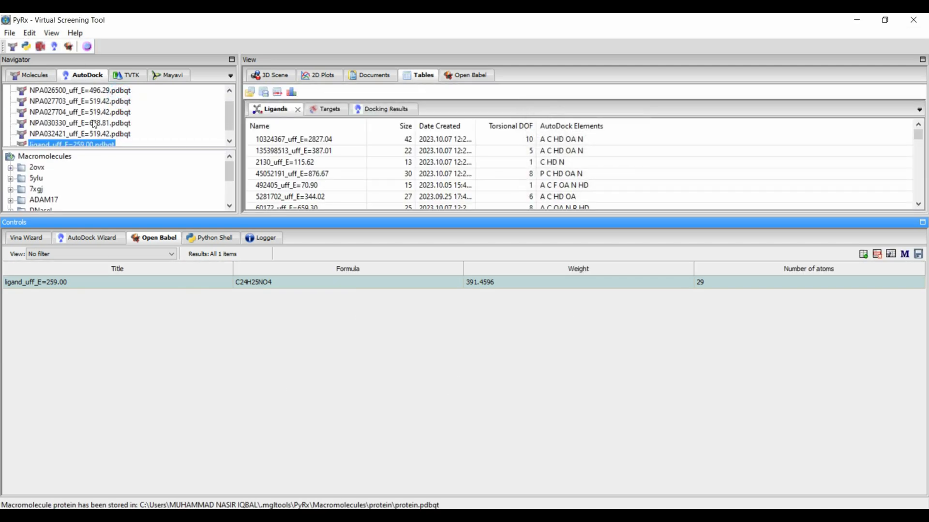
click(30, 134)
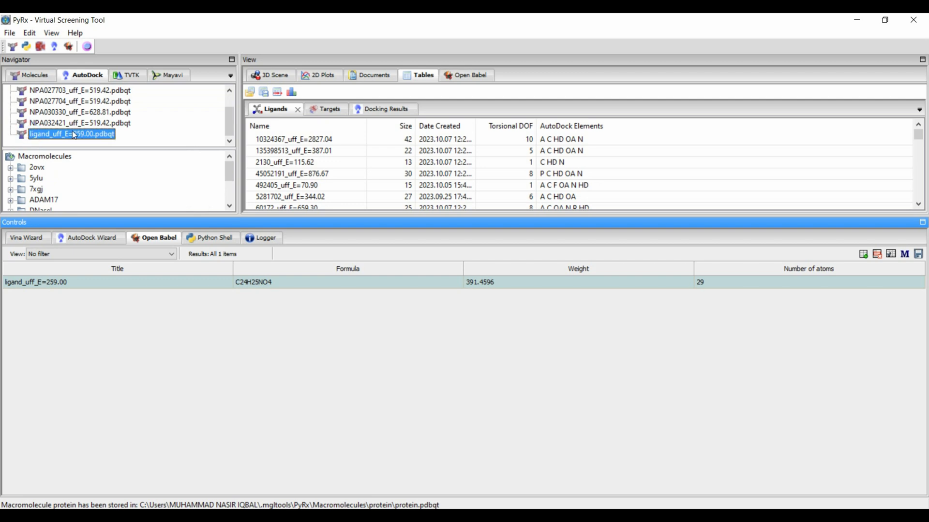
drag(95, 153, 92, 136)
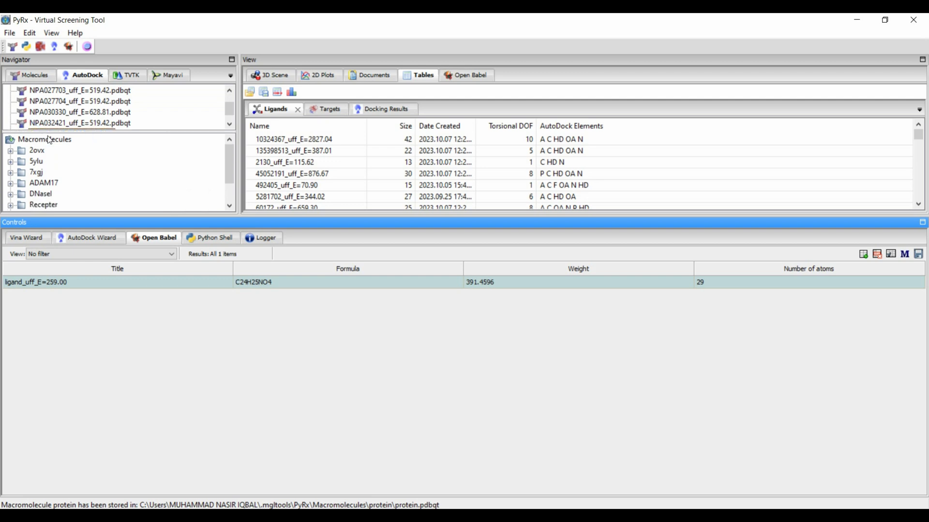
scroll(54, 153, down, 2)
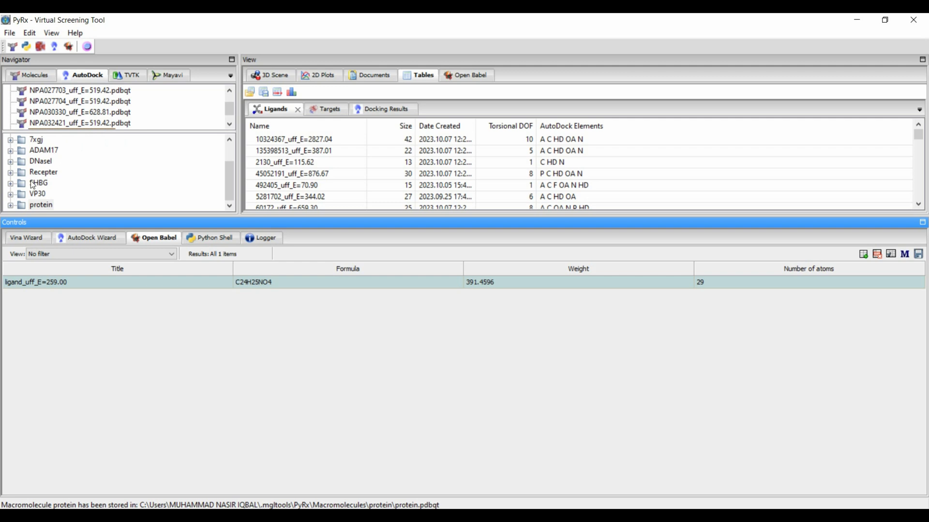
click(10, 205)
click(64, 206)
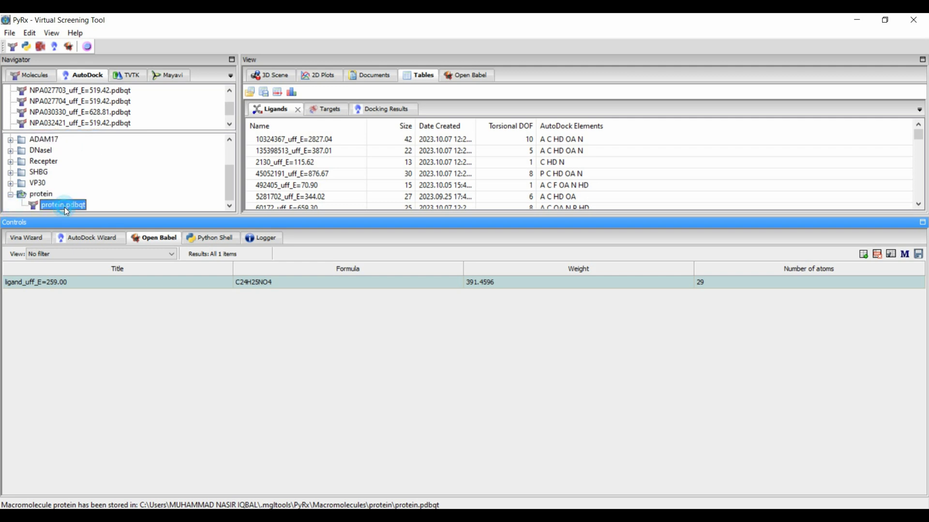
- Run the Vina docking locally on the selected ligand and protein, with the search space maximized
click(19, 239)
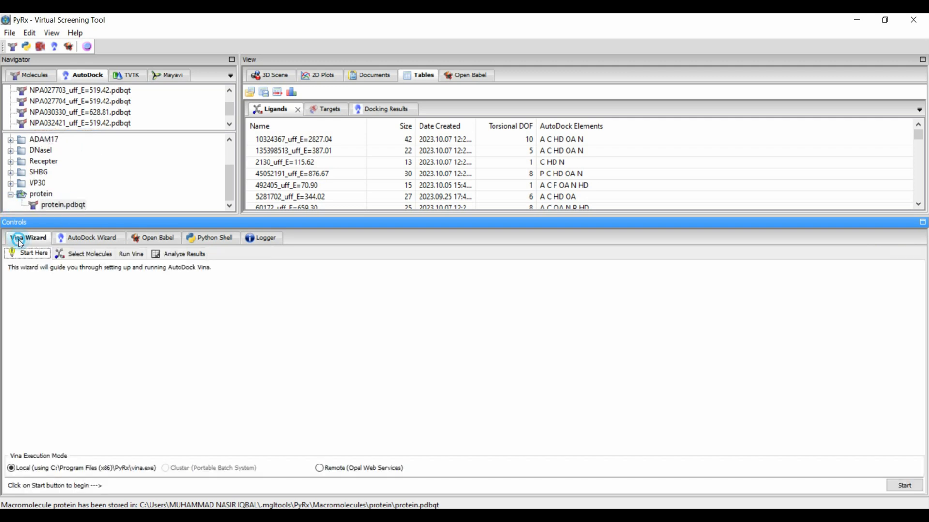
click(902, 485)
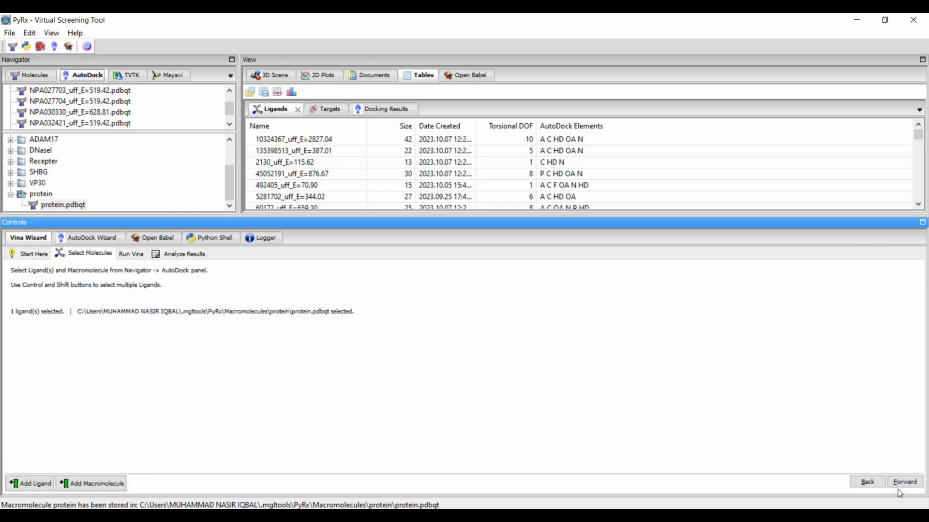
click(899, 489)
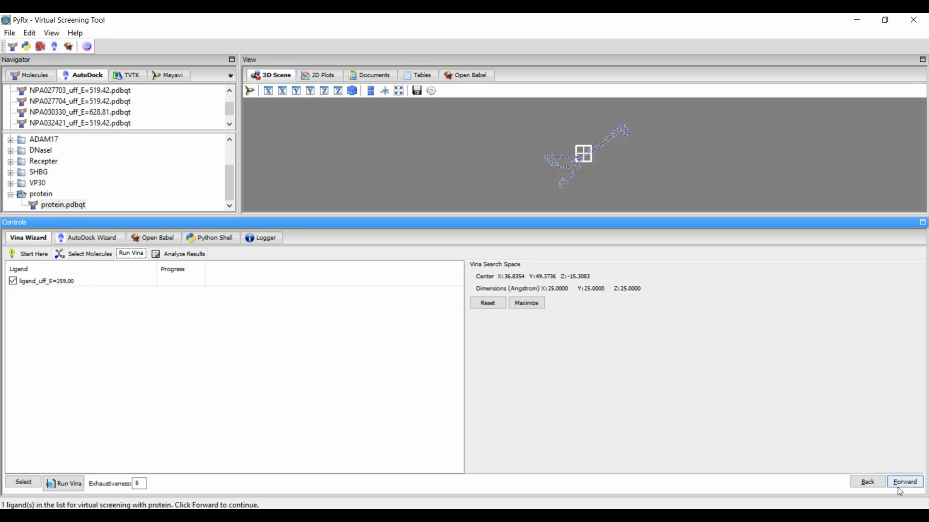
click(521, 308)
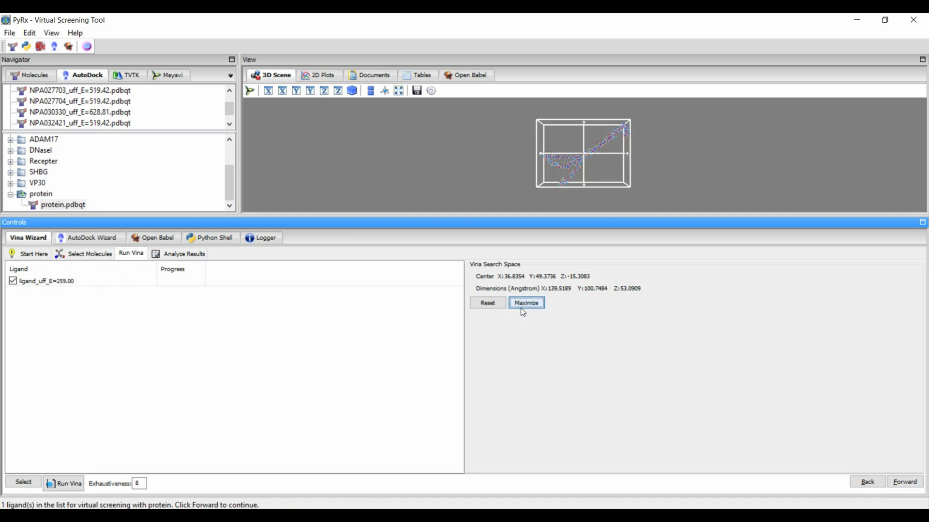
click(905, 482)
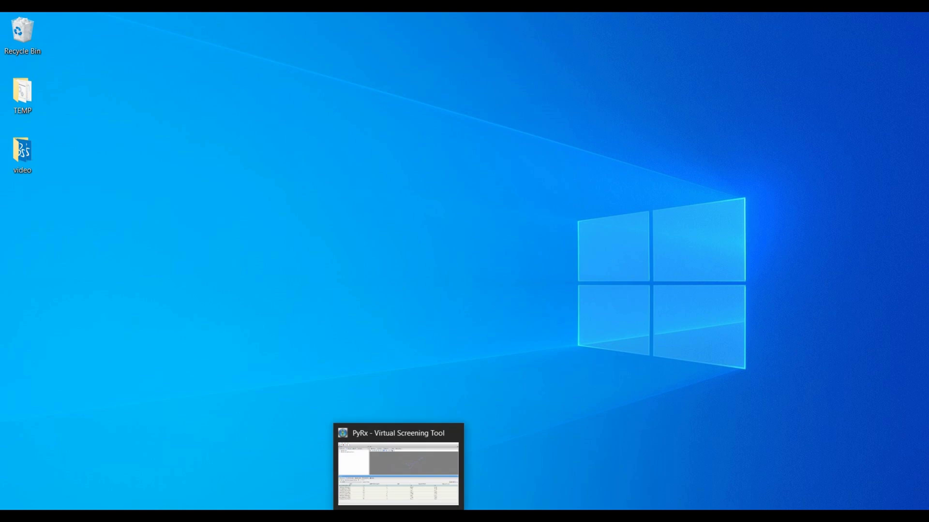
- Bring the PyRx window with the docking results back on screen, and dismiss the runtime error dialog
click(398, 516)
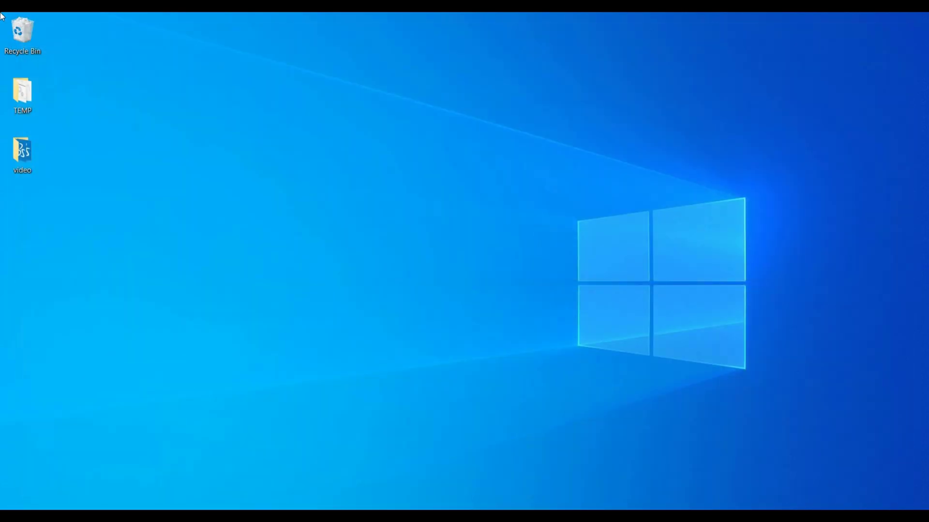
click(573, 338)
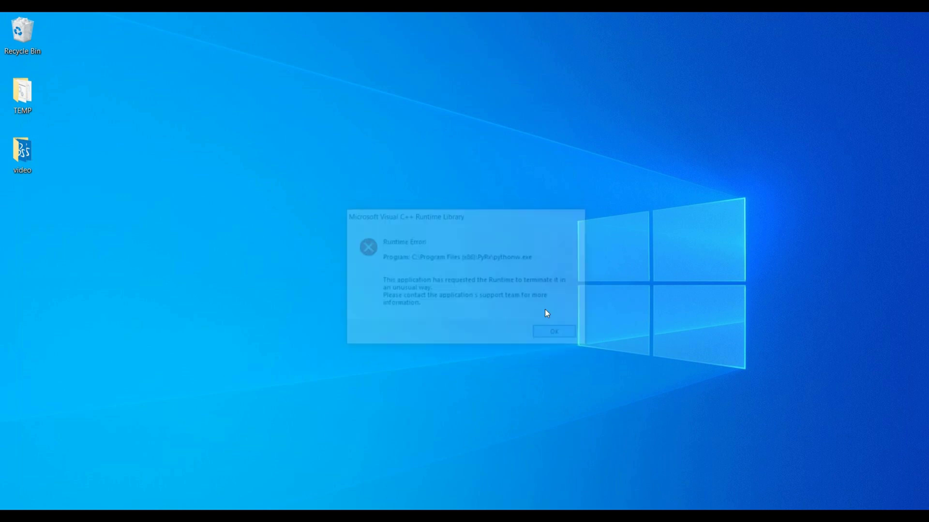
- Browse the C: drive in File Explorer to the PyRx folder inside the user profile's .mgltools folder
double_click(30, 52)
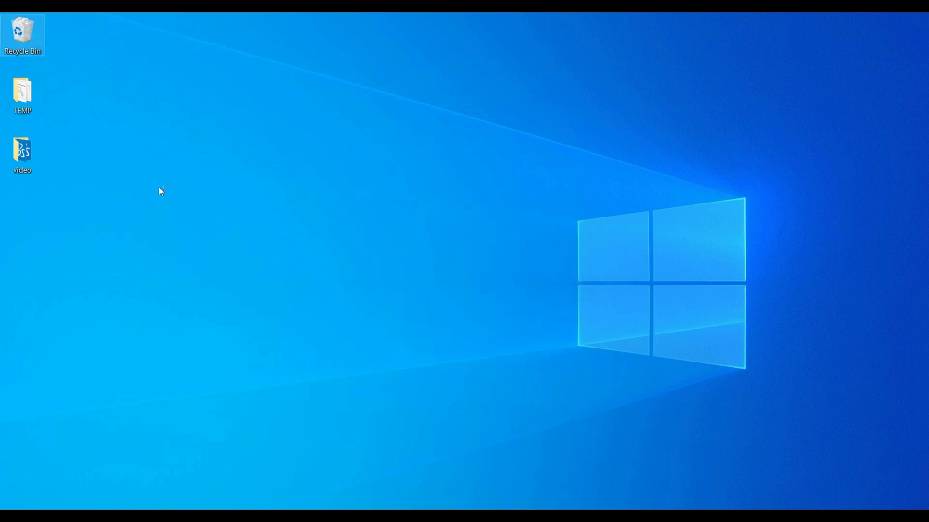
click(72, 358)
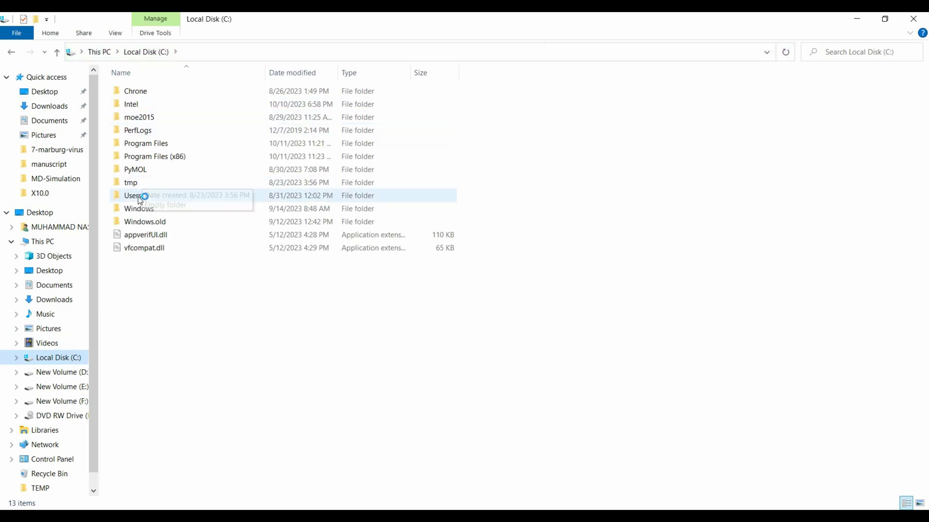
double_click(138, 195)
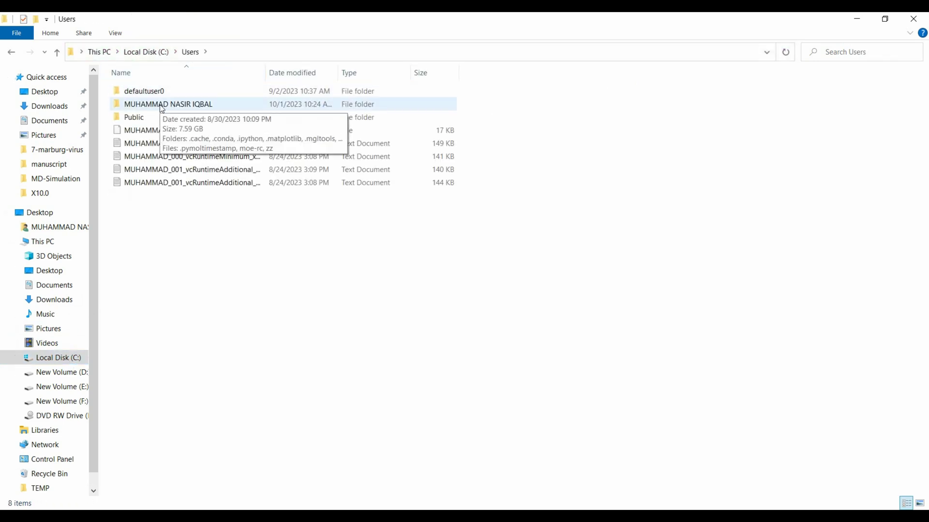
double_click(162, 104)
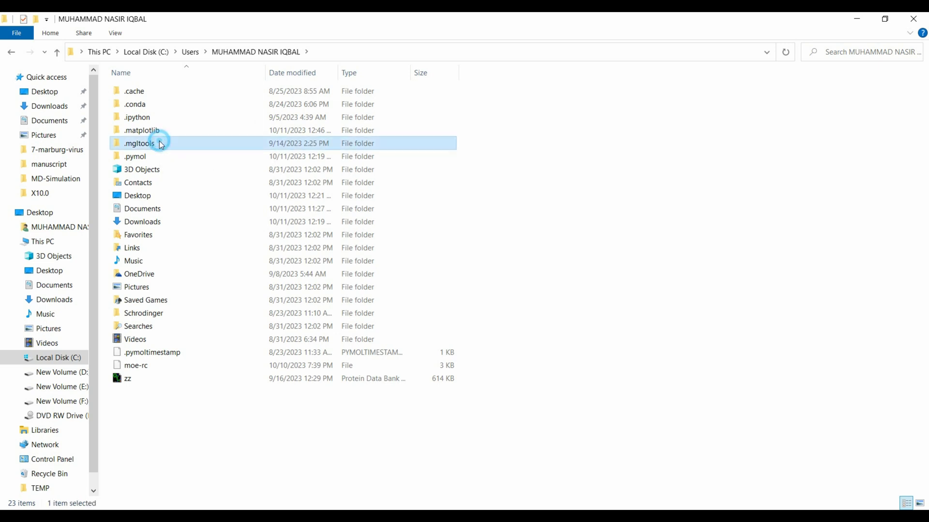
double_click(161, 144)
double_click(146, 103)
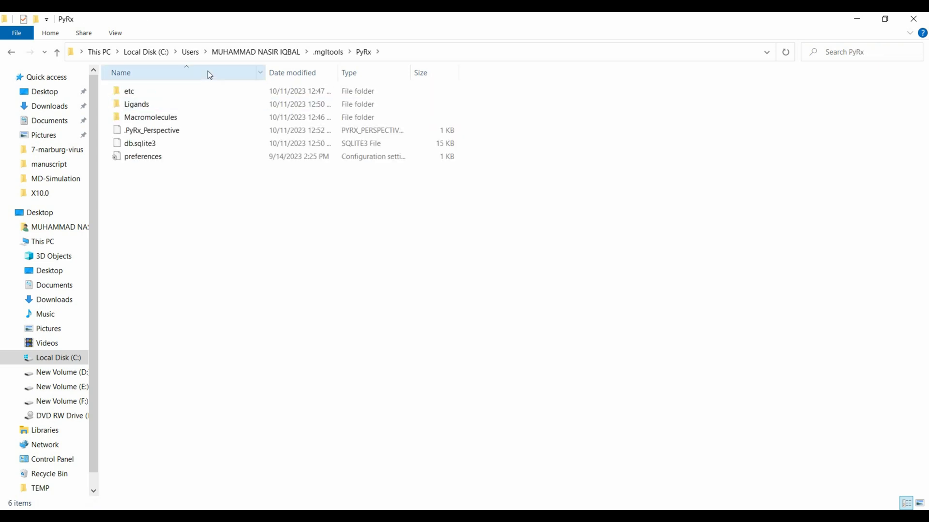
- Open the protein subfolder of PyRx's Macromolecules folder
click(158, 116)
double_click(157, 116)
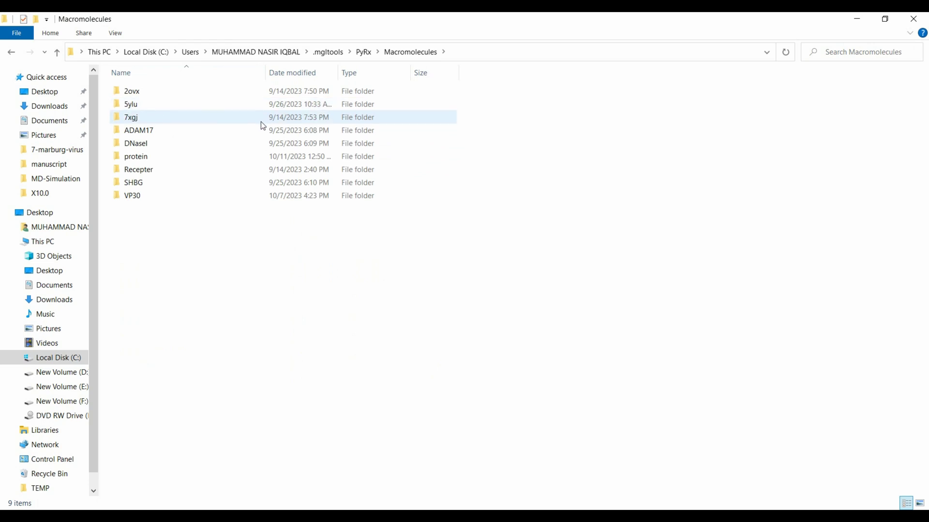
click(150, 158)
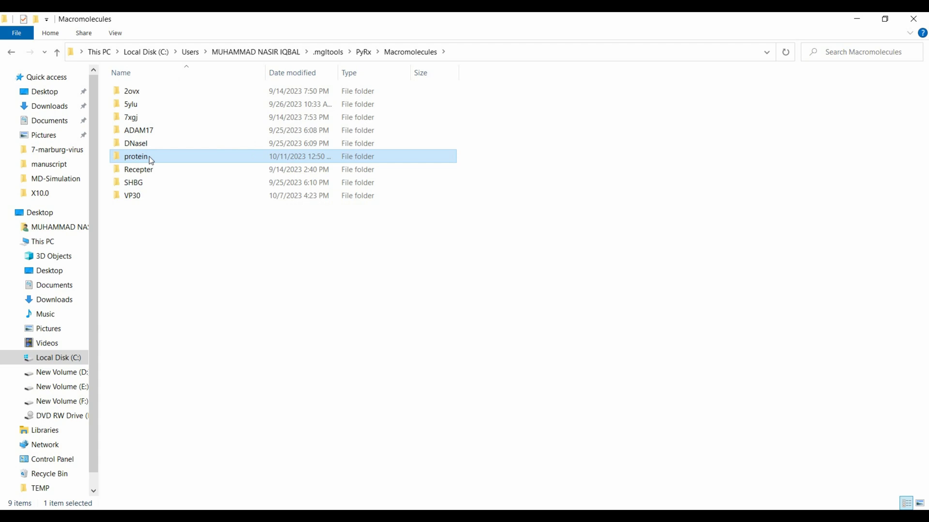
double_click(169, 157)
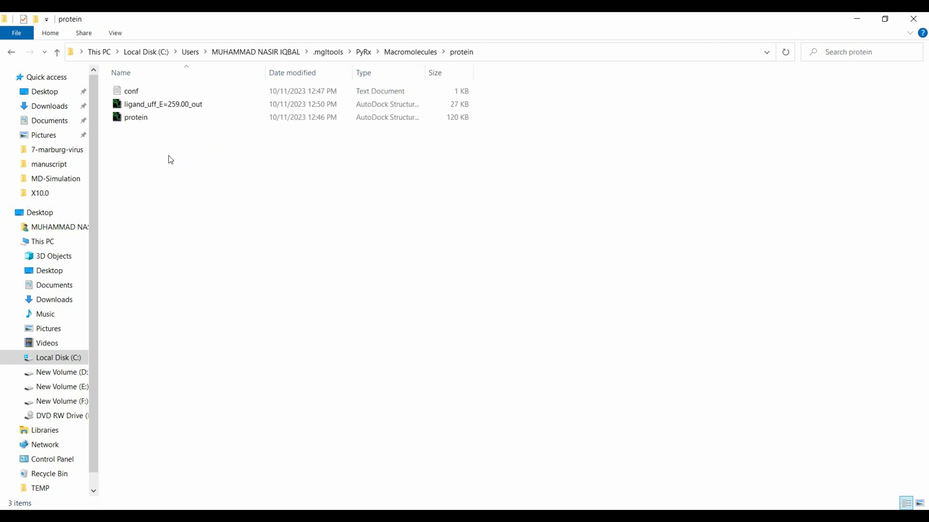
- Open the protein file in PyMOL and load ligand_uff_E=259.00_out into the same session, viewing the docked ligand up close
click(139, 118)
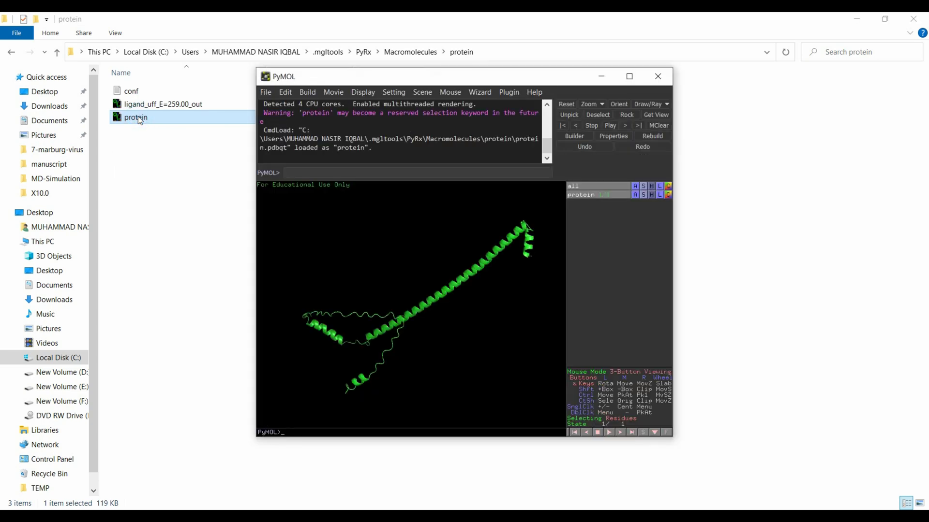
click(145, 105)
drag(145, 104, 366, 237)
drag(537, 315, 435, 235)
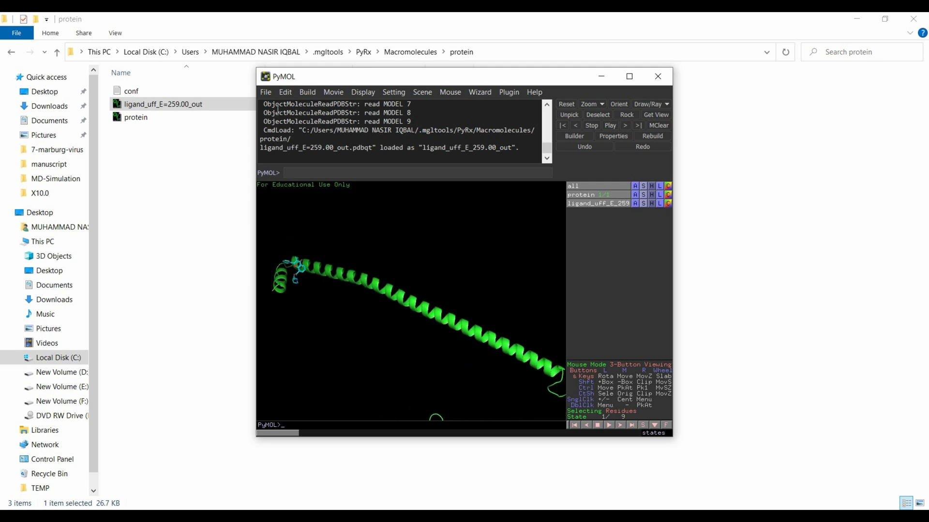
- Export the enabled molecules in PDB format as complex in the protein folder, and close PyMOL
click(266, 92)
click(312, 193)
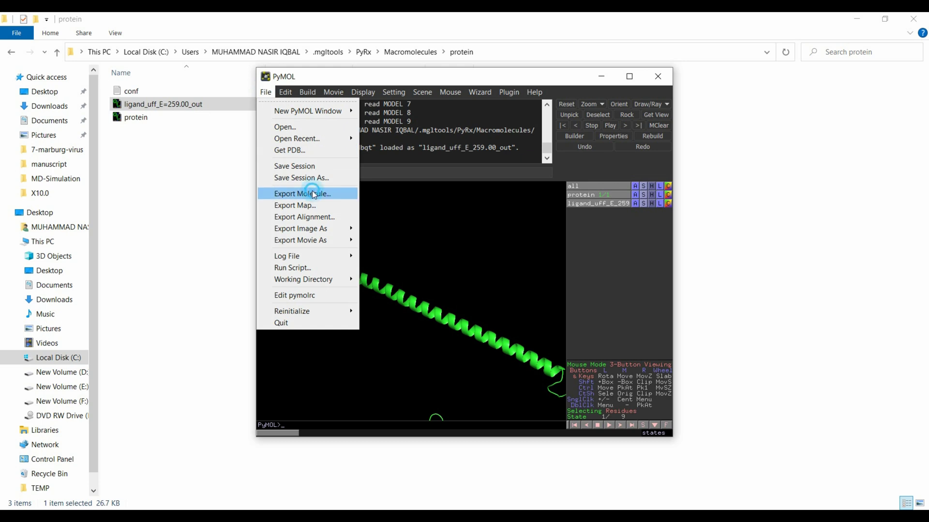
click(462, 330)
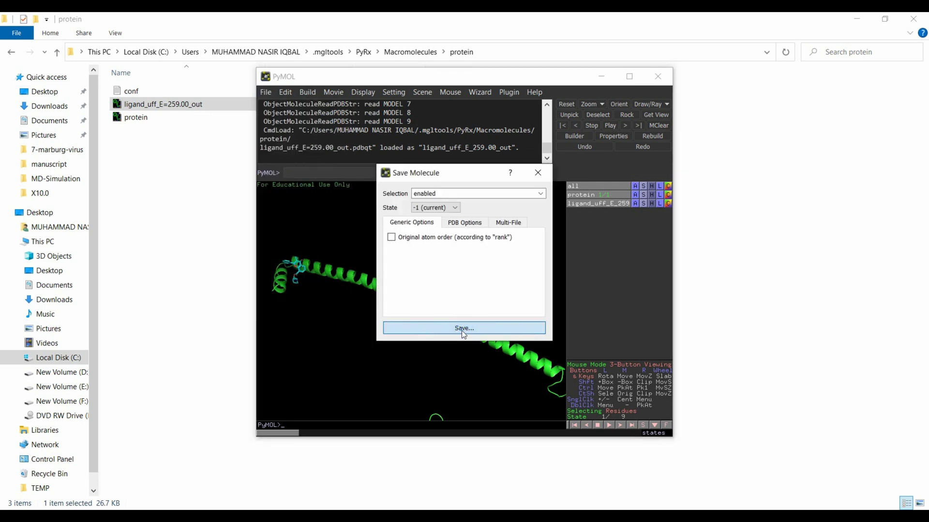
click(356, 326)
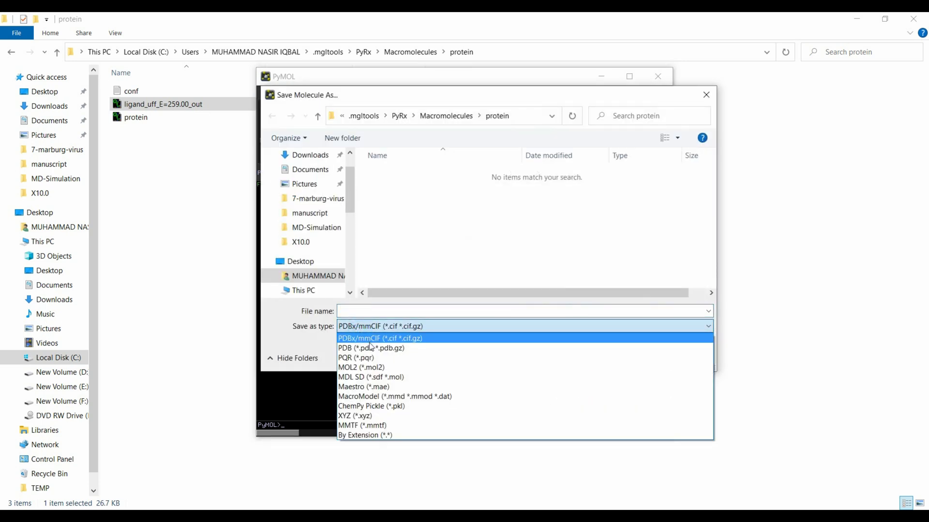
click(371, 348)
click(383, 312)
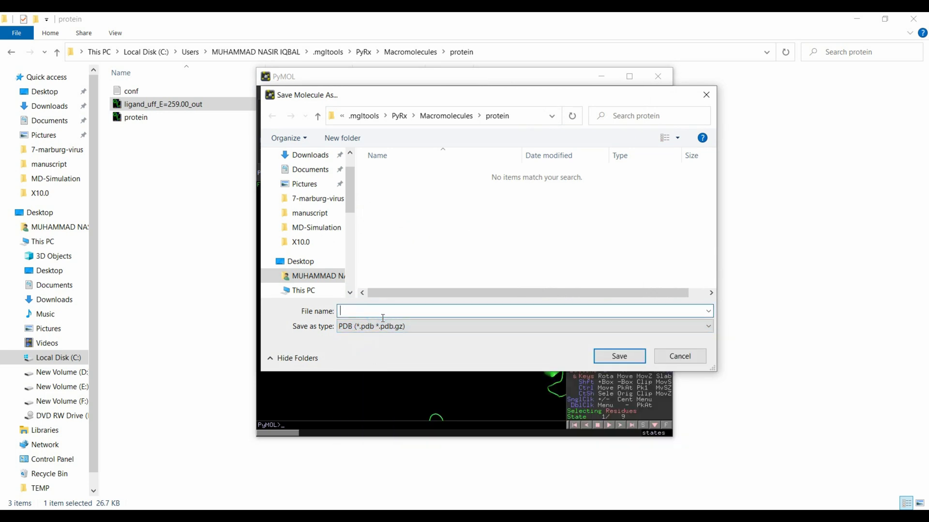
text(complex)
key(Return)
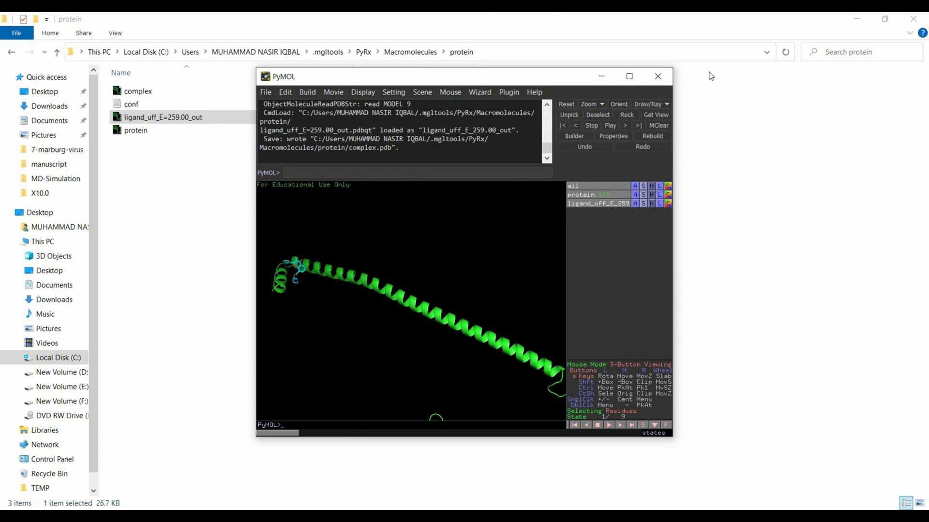
click(658, 78)
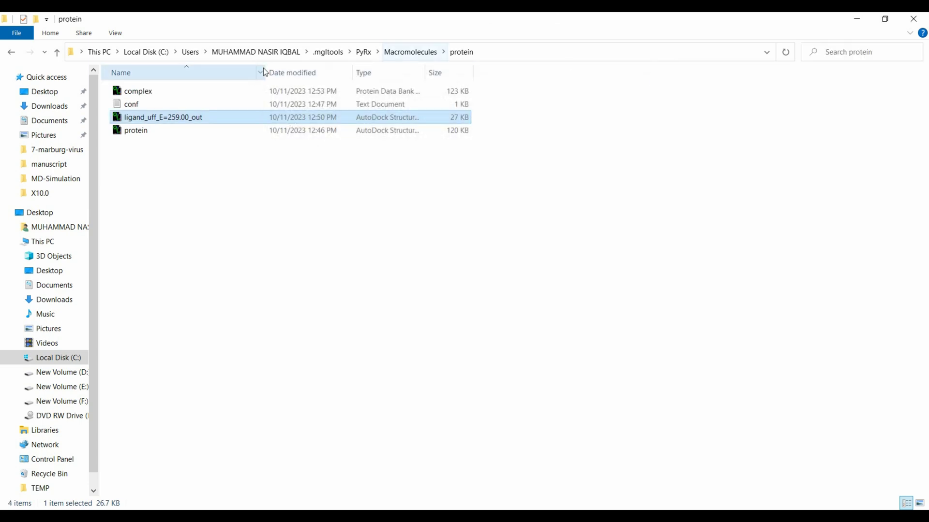
- Copy the complex file from the protein folder into the desktop's video folder, and clear the folder windows off the desktop
click(213, 95)
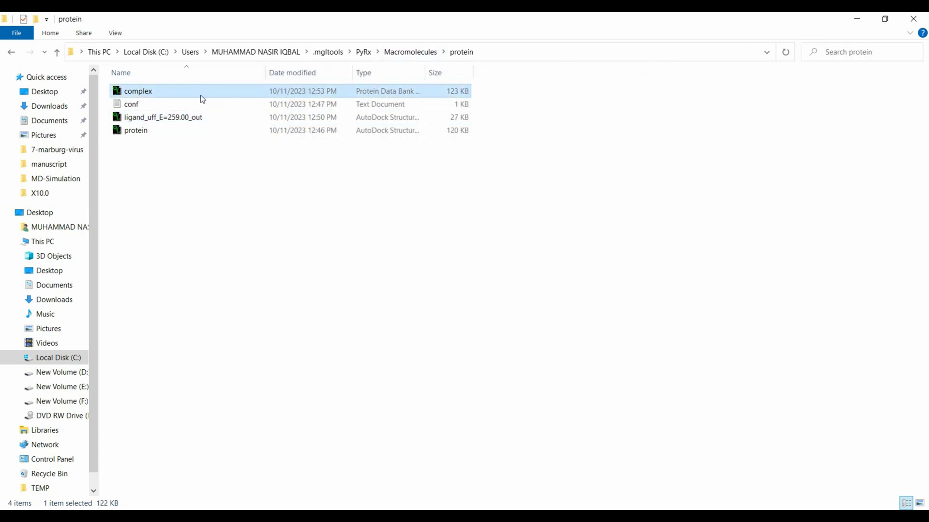
right_click(200, 95)
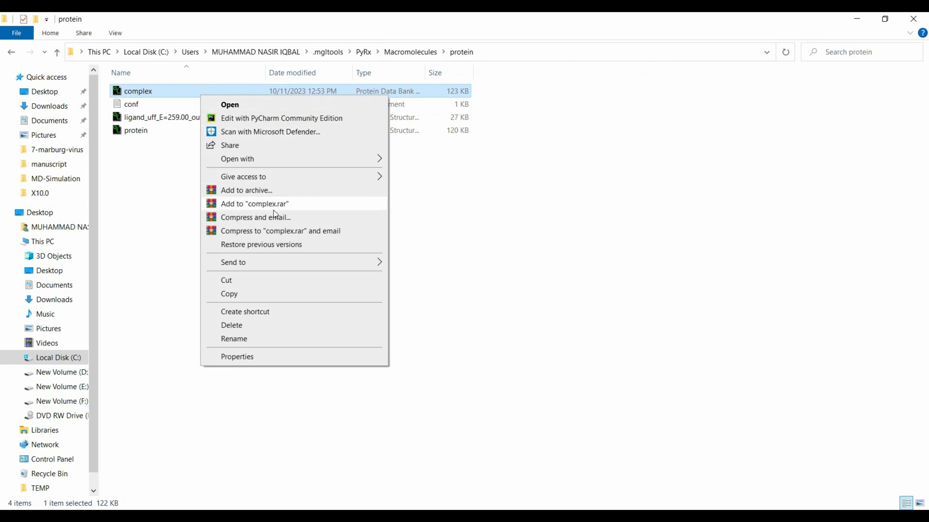
click(242, 294)
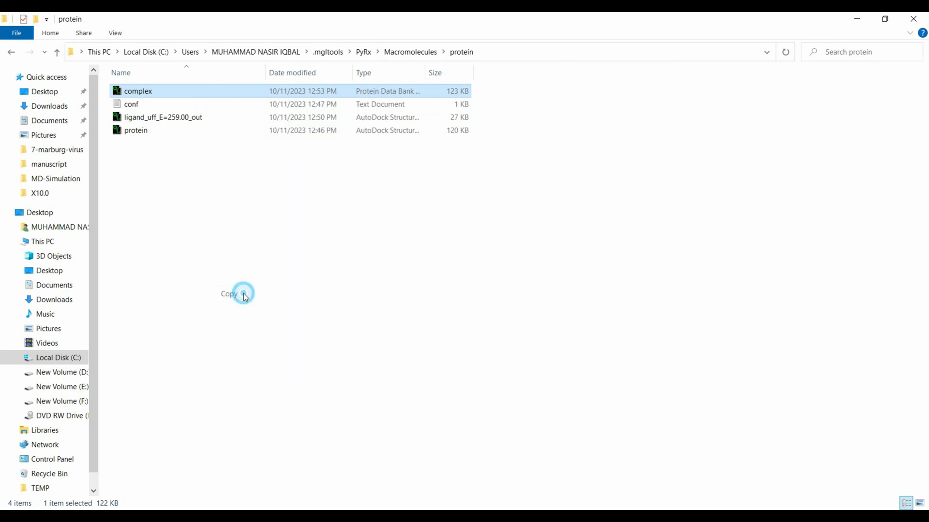
click(913, 18)
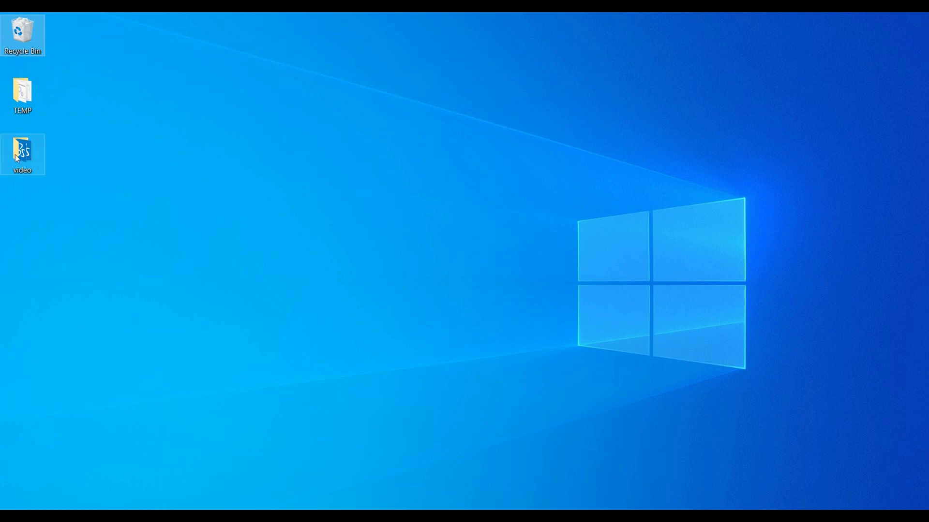
double_click(13, 154)
right_click(375, 262)
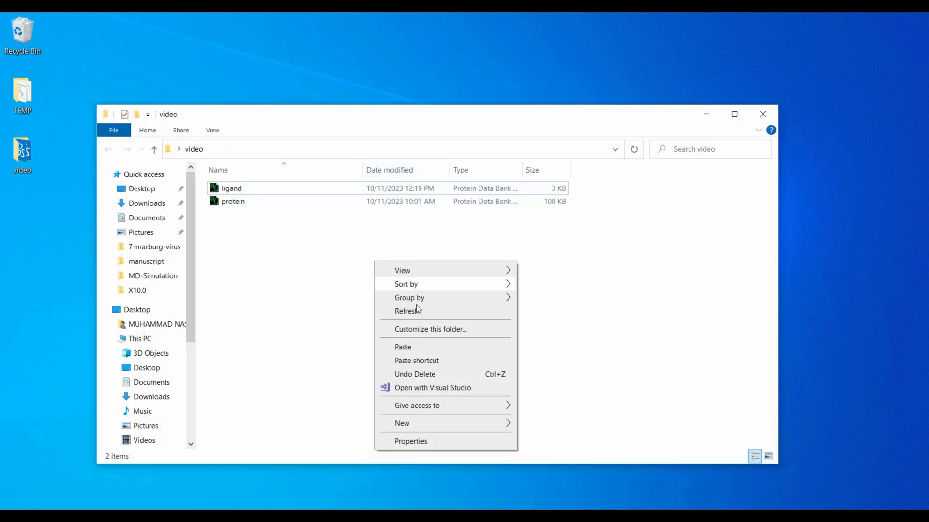
click(403, 347)
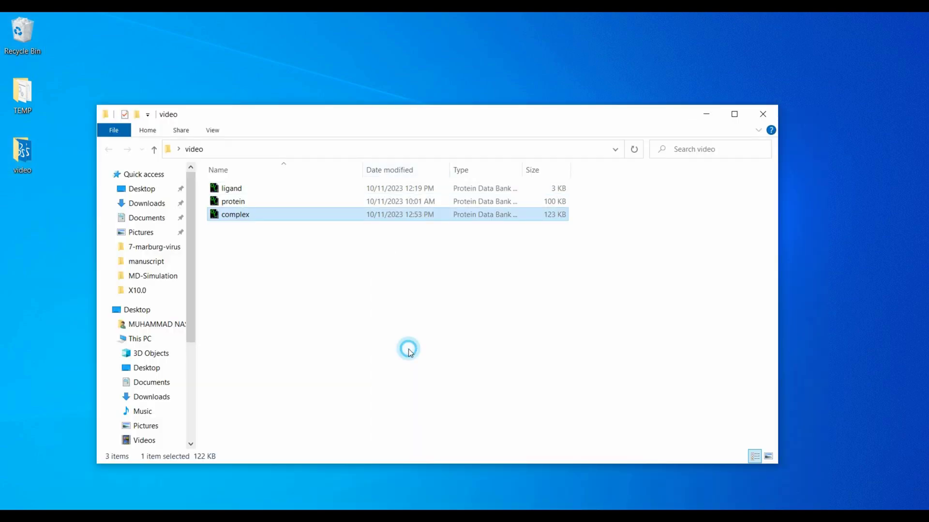
click(706, 115)
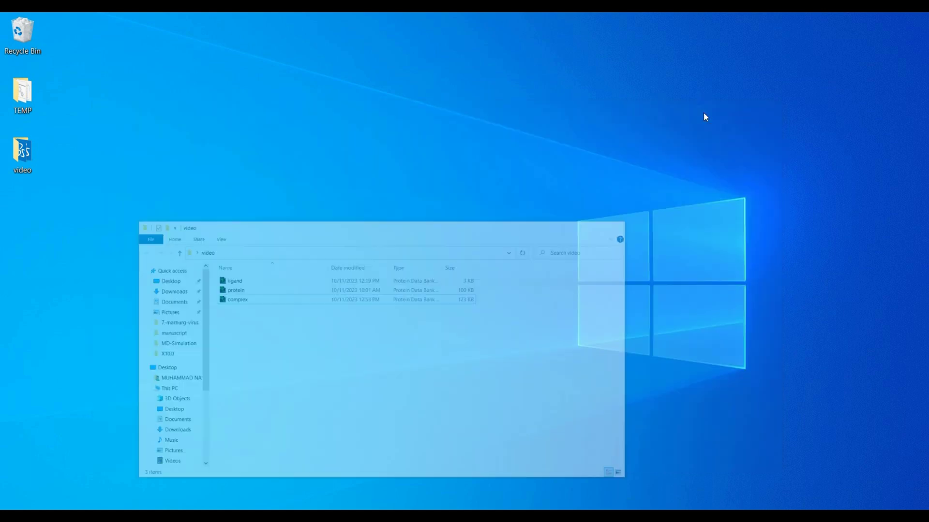
- Search for Maestro from the desktop and launch it
key(super)
text(maes)
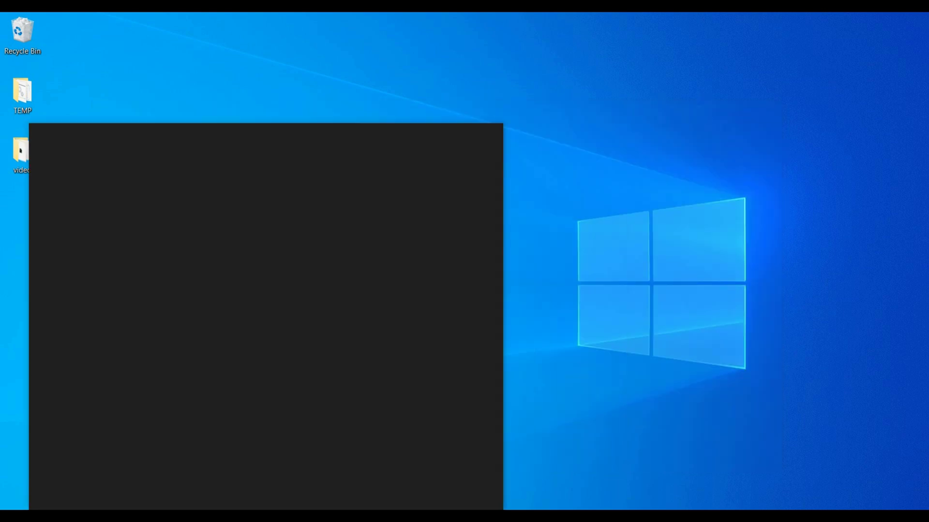
key(Return)
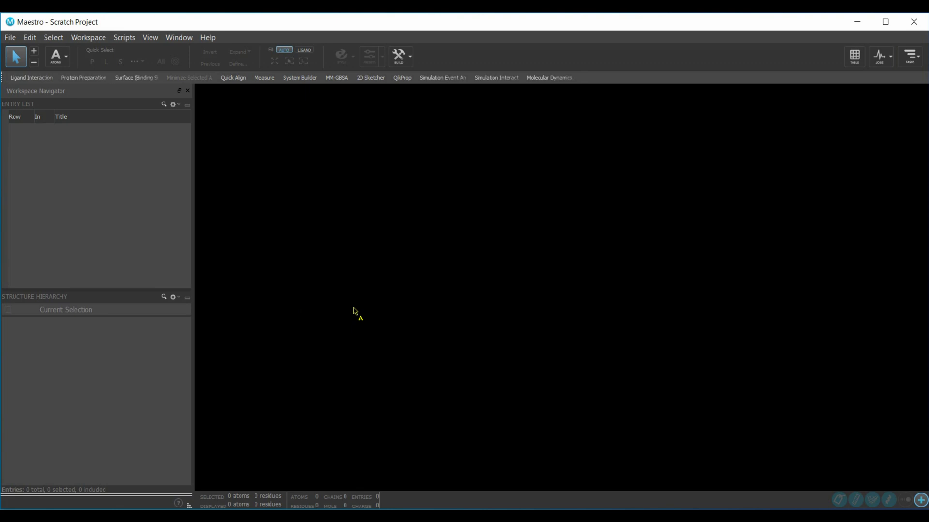
- Change Maestro's working directory to the video folder on the desktop
click(10, 38)
click(42, 219)
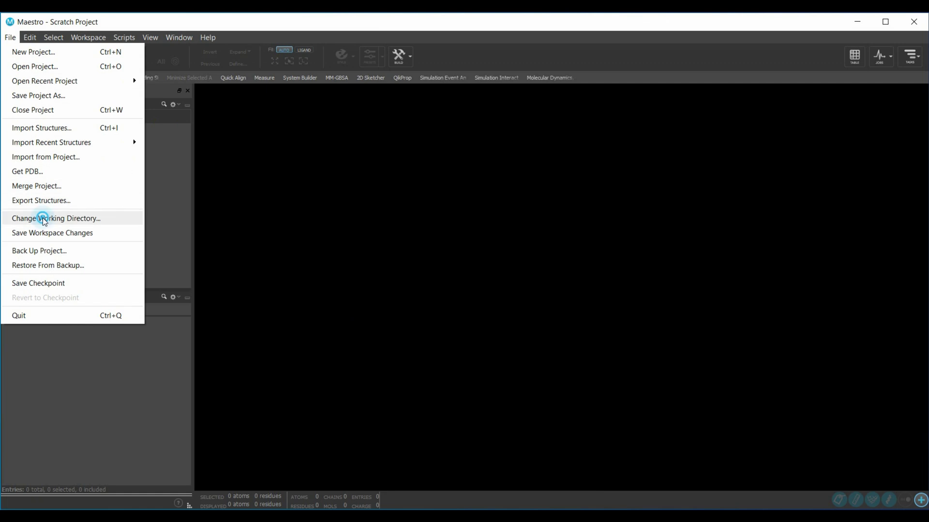
click(337, 237)
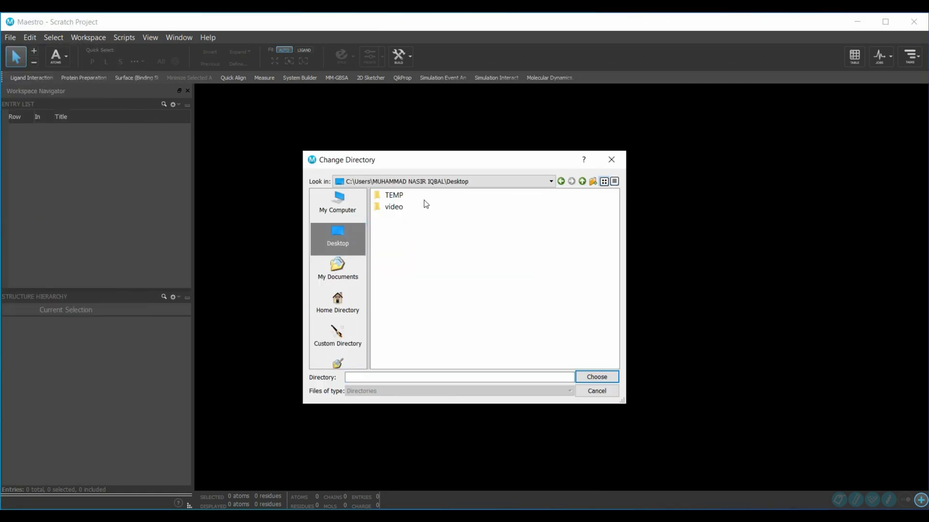
click(401, 209)
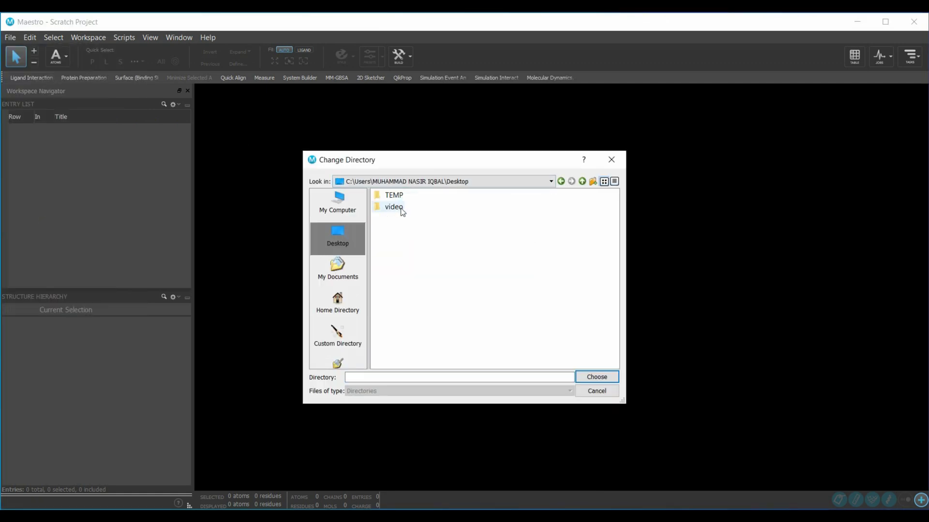
click(608, 377)
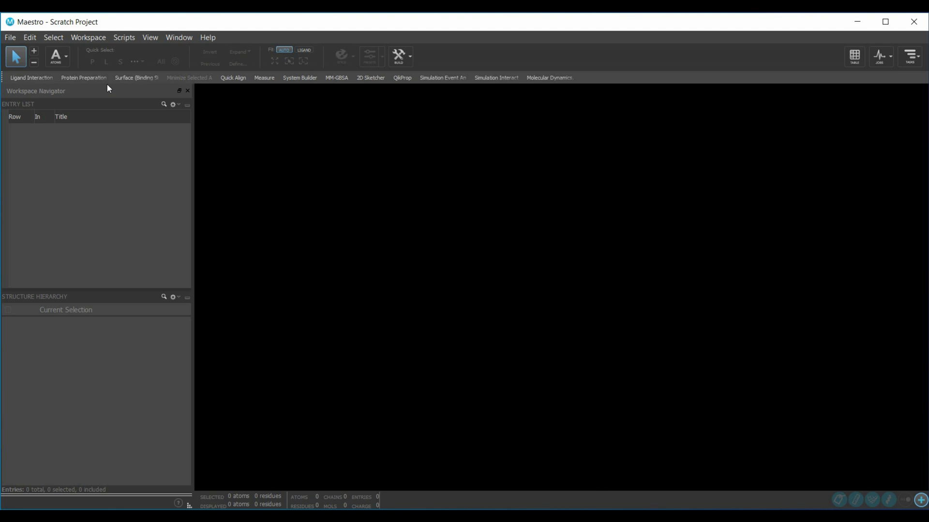
- Import complex.pdb through the Protein Preparation Wizard, dismiss the import progress dialog, and bring the wizard back to the front
click(78, 83)
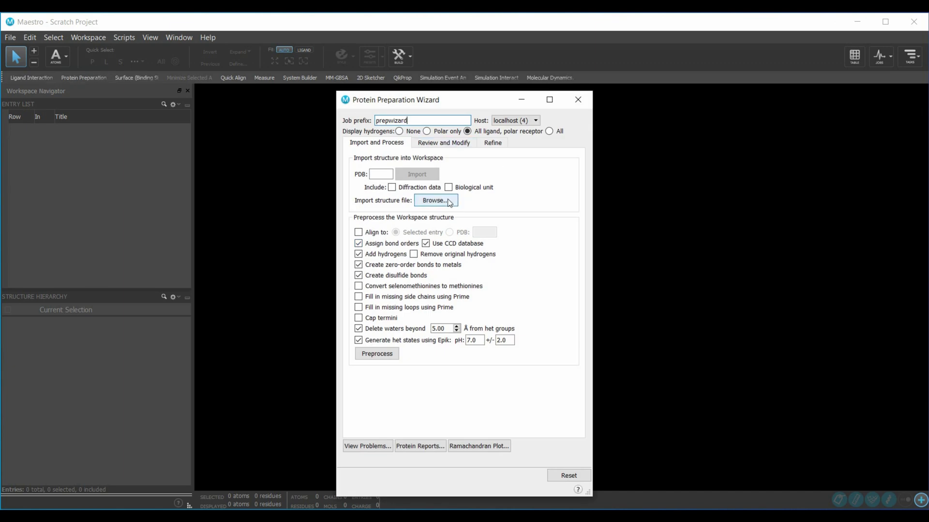
click(449, 201)
click(408, 231)
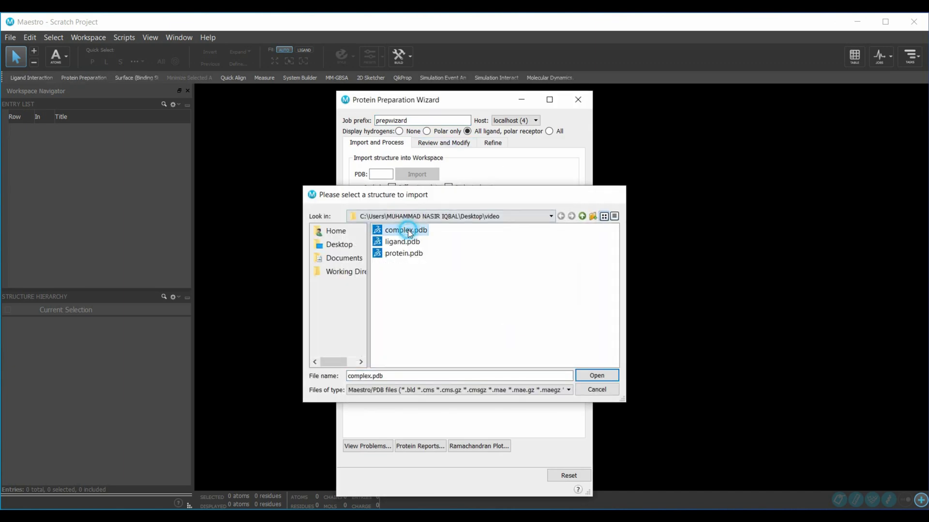
double_click(408, 231)
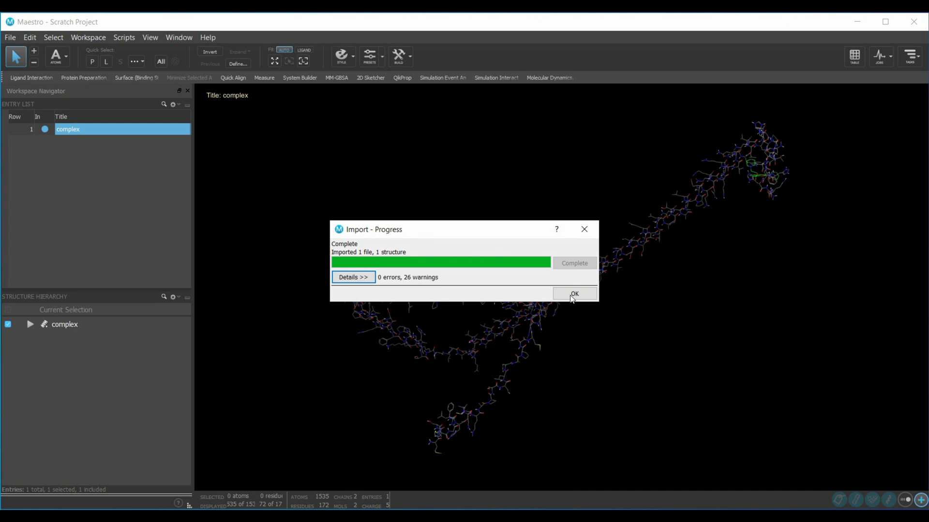
click(572, 294)
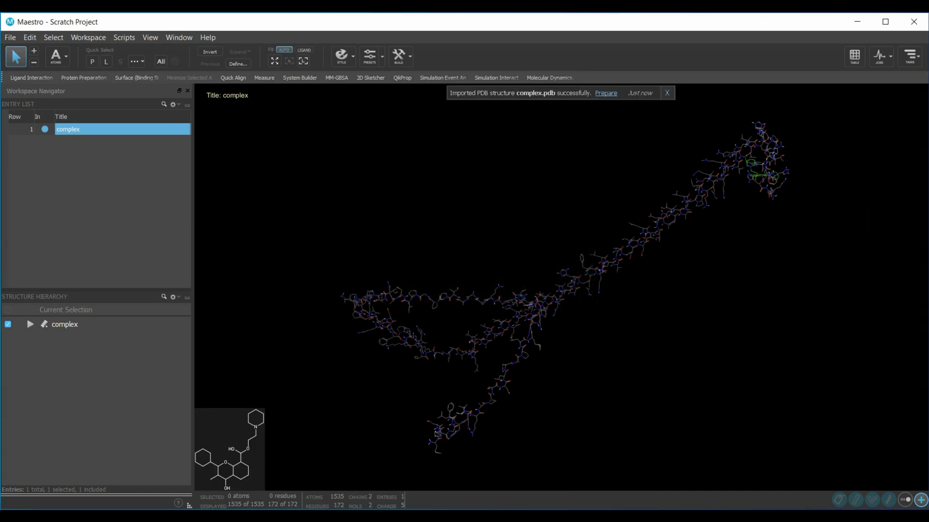
mouse_move(446, 501)
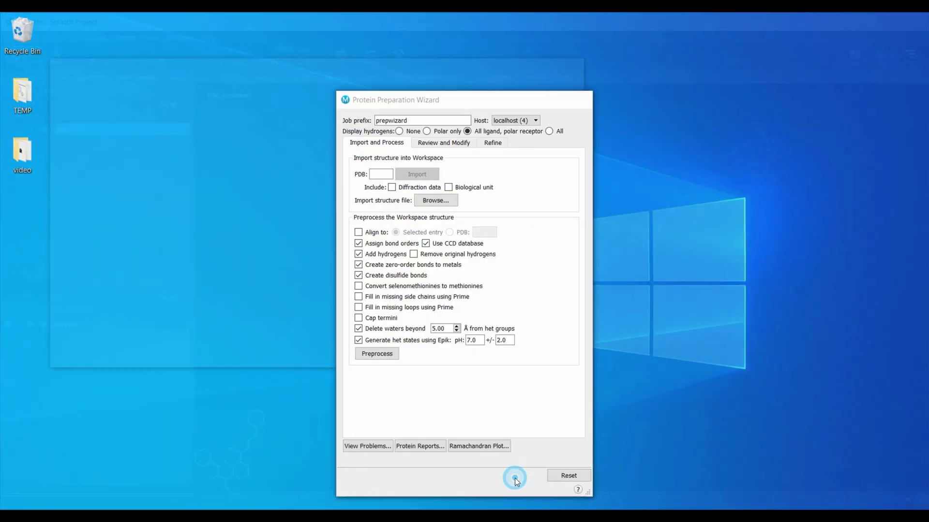
click(517, 483)
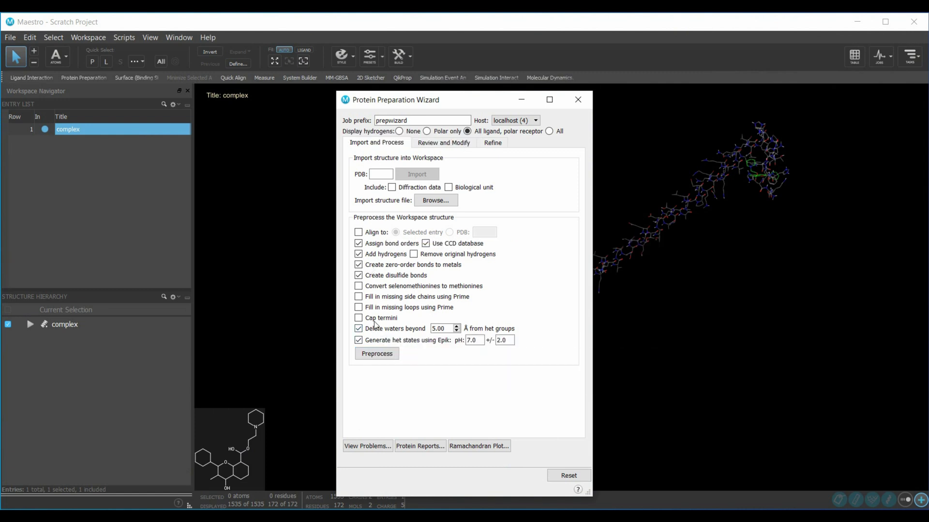
- Preprocess the complex with the default settings, dismiss the problems report, and optimize the hydrogen bonds using PROPKA at pH 7.0
click(370, 355)
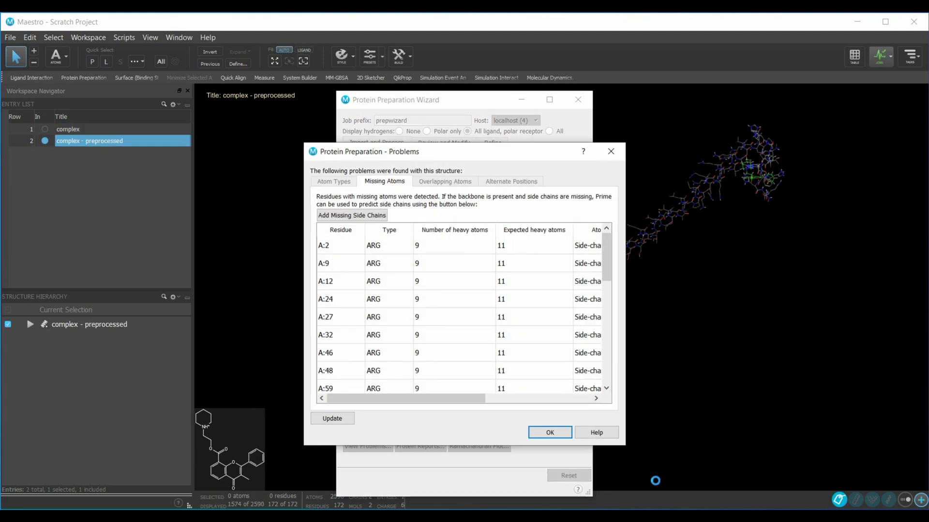
click(555, 433)
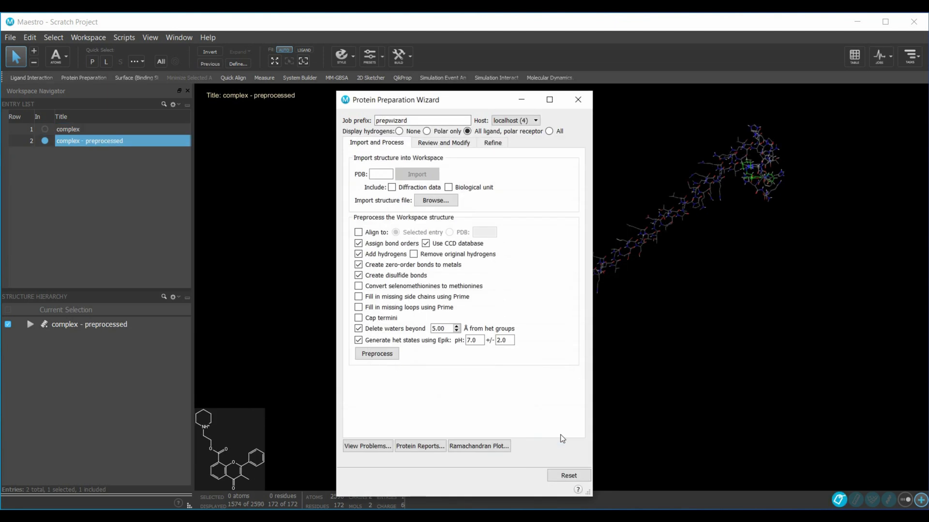
click(445, 144)
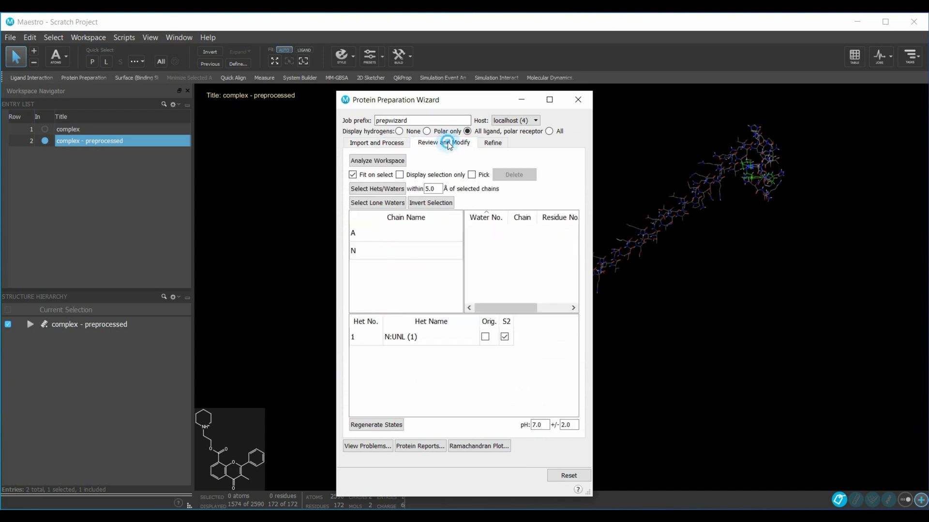
click(486, 145)
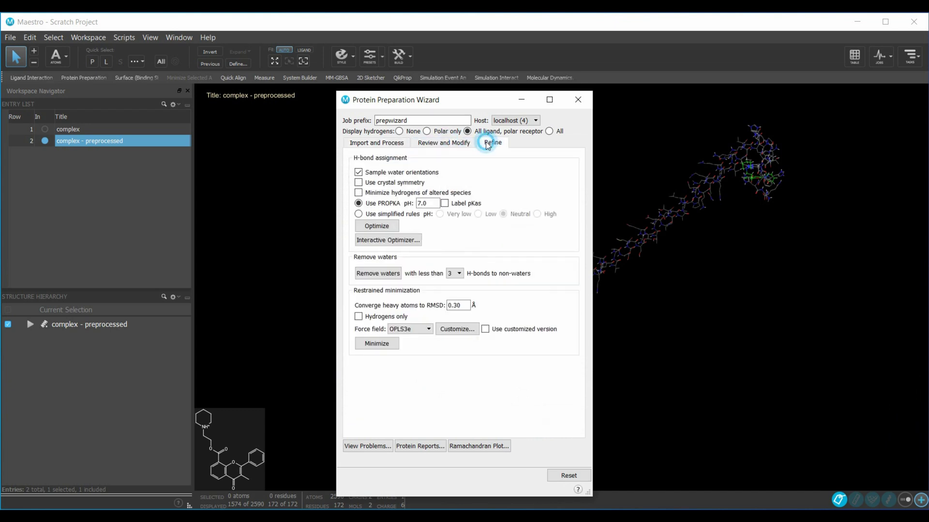
click(380, 227)
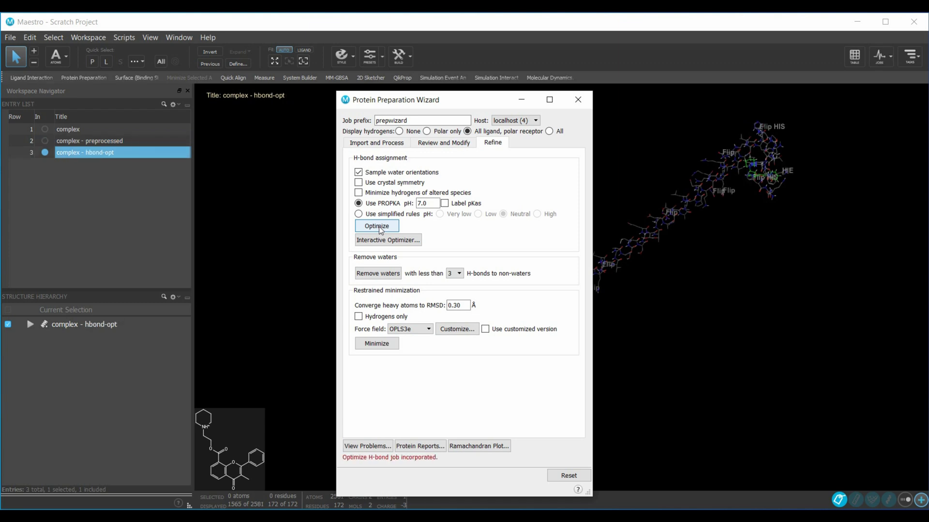
- Run the restrained minimization with the OPLS_2005 force field and close the Protein Preparation Wizard
click(428, 330)
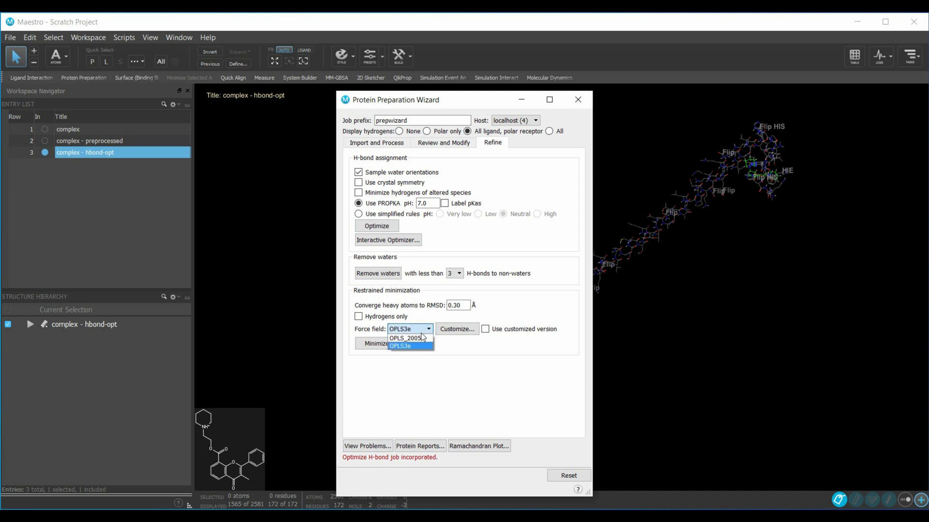
click(424, 340)
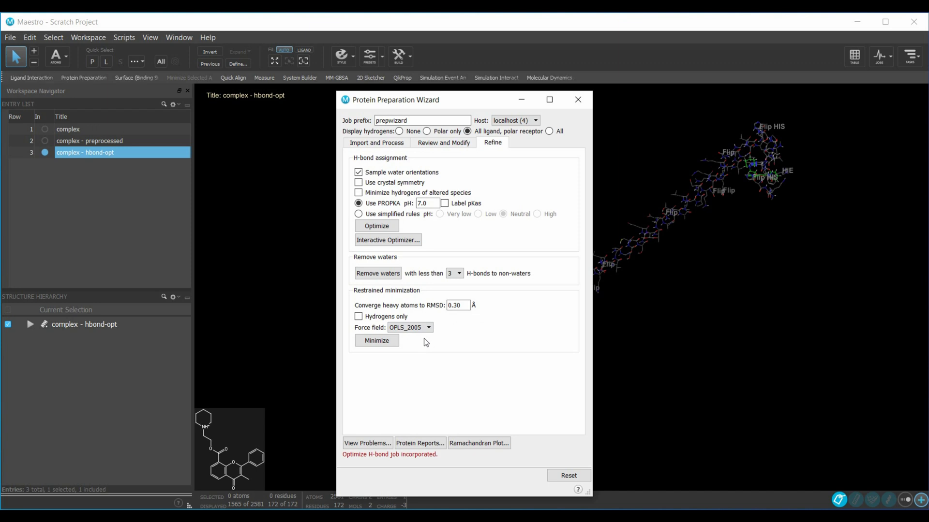
click(395, 345)
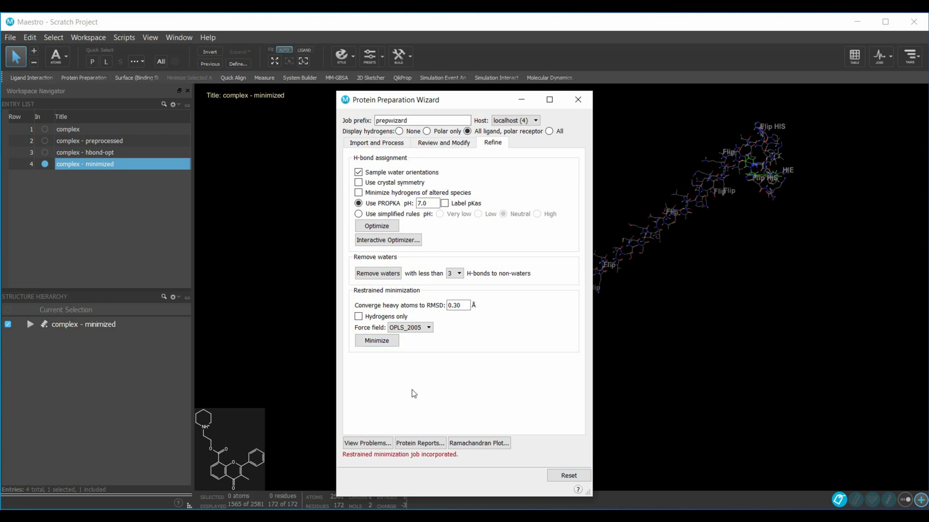
click(576, 102)
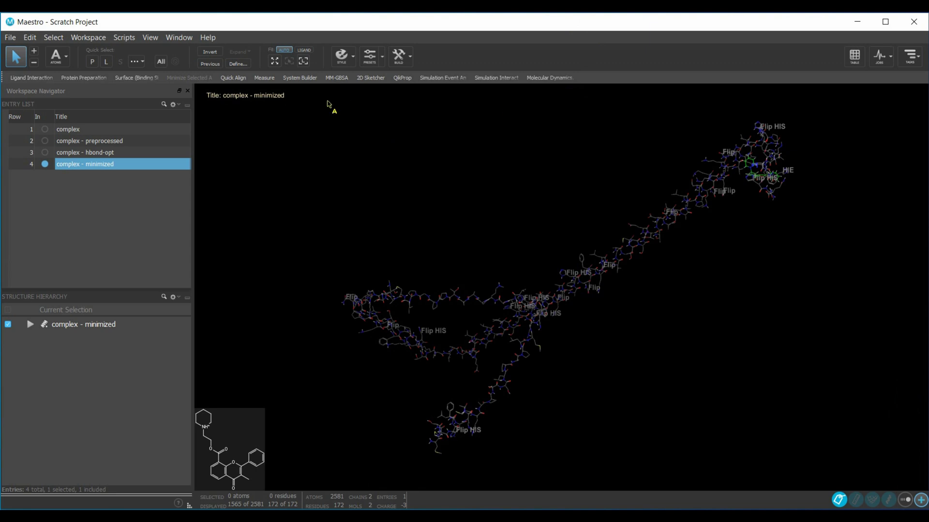
- Configure solvation in System Builder with the predefined TIP3P solvent, a displayed boundary box minimized in volume, and the OPLS_2005 force field
click(299, 77)
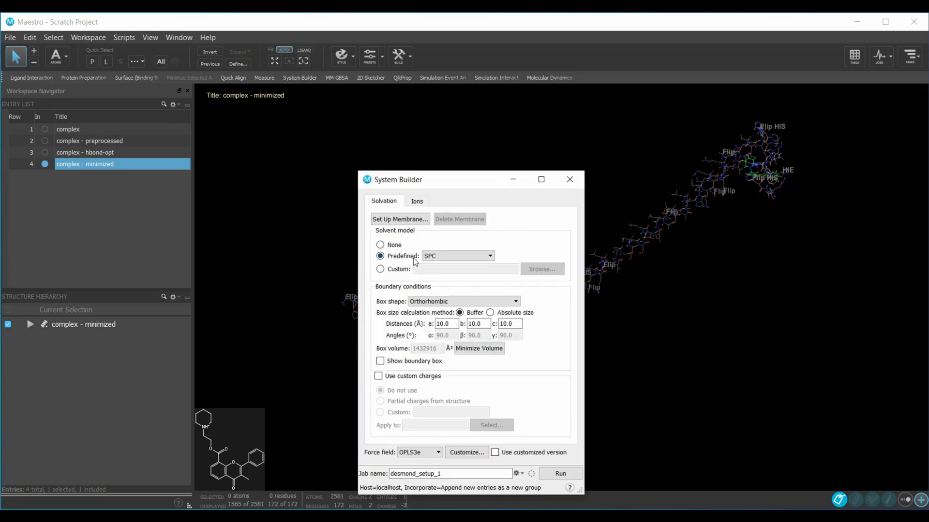
click(453, 255)
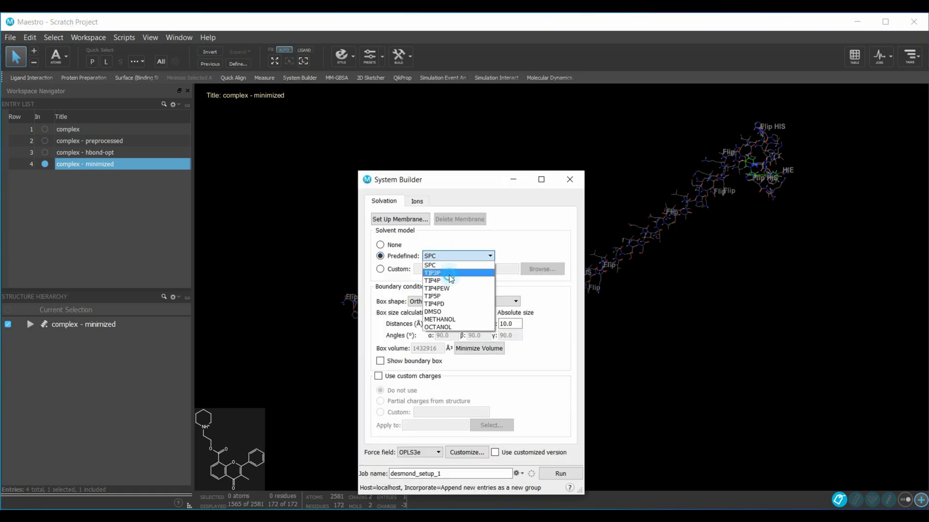
click(450, 274)
click(403, 364)
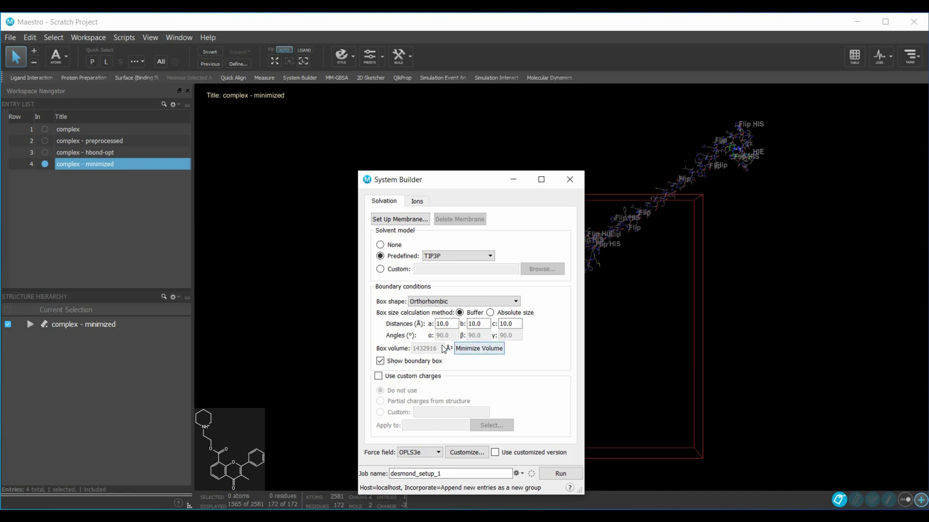
click(472, 351)
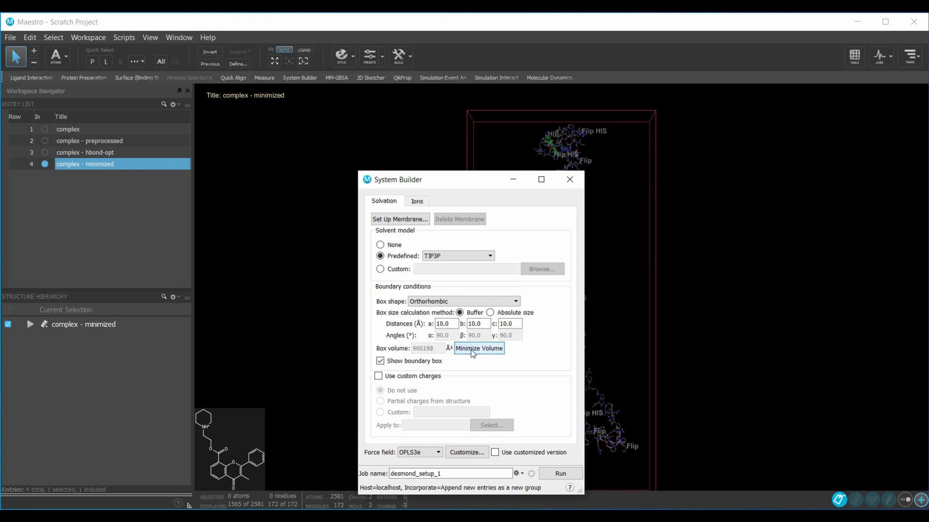
click(417, 453)
click(416, 463)
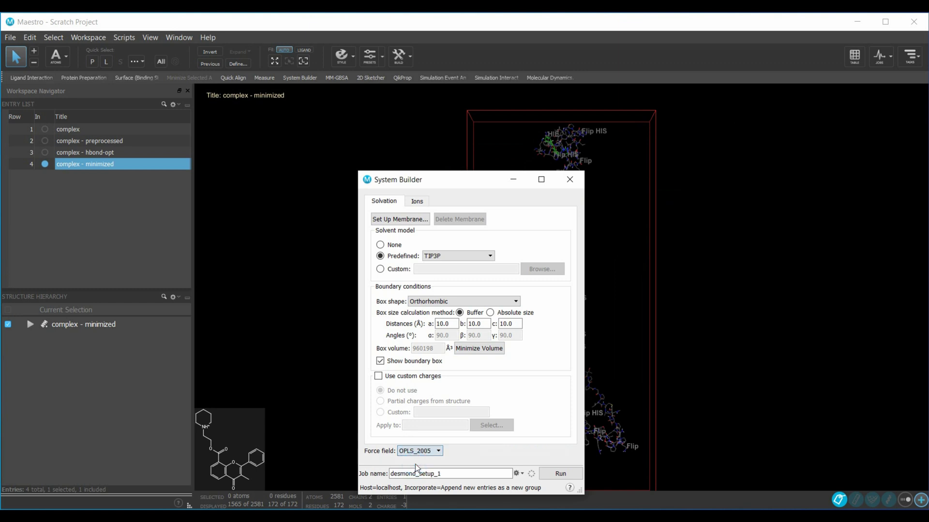
- Exclude ion and salt placement within 20 Å of the ligand by selecting residue type UNL as the excluded region
click(419, 204)
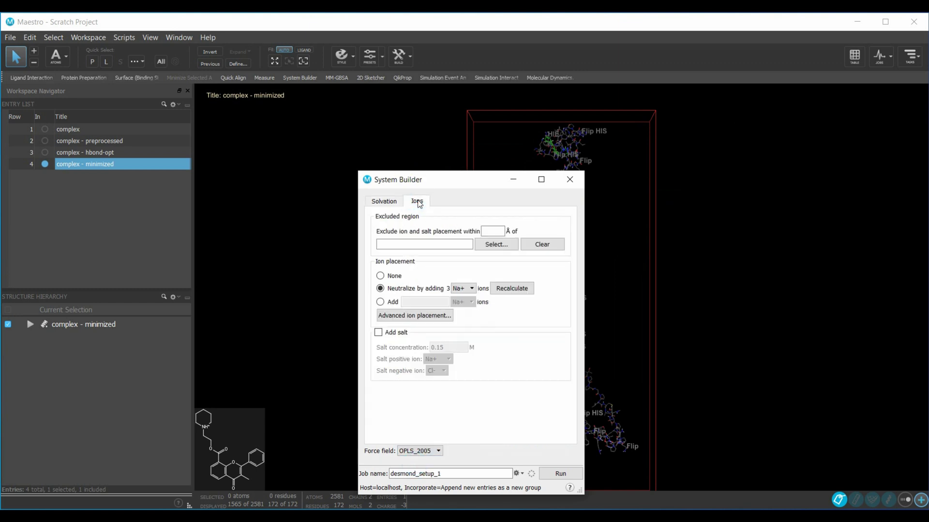
click(498, 237)
text(20)
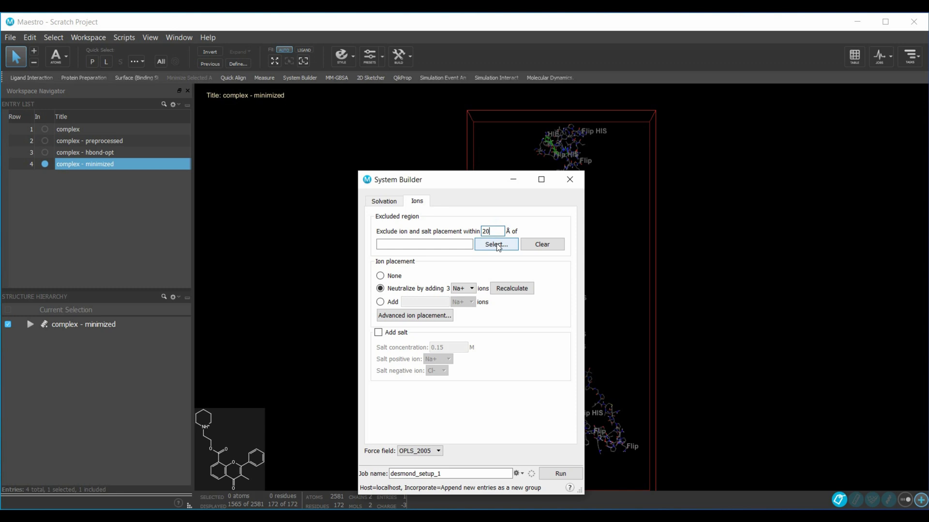
click(497, 244)
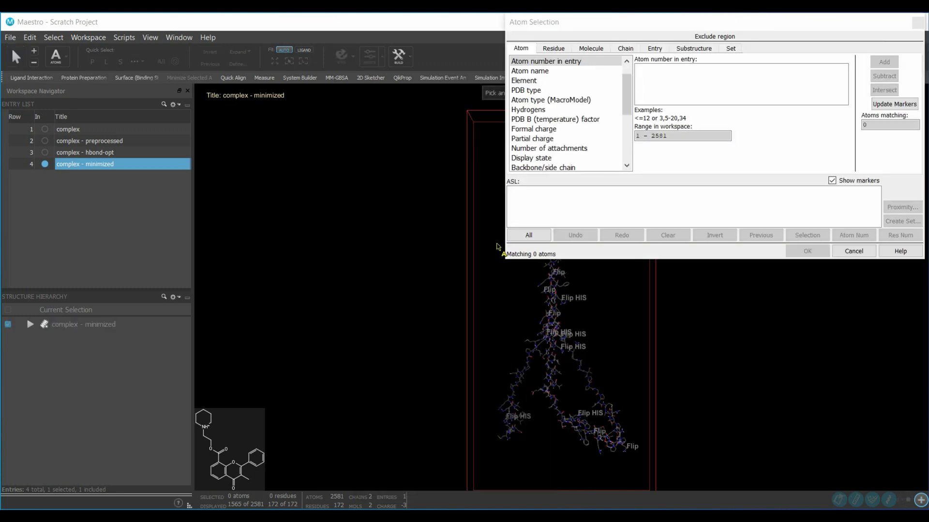
click(553, 49)
click(550, 81)
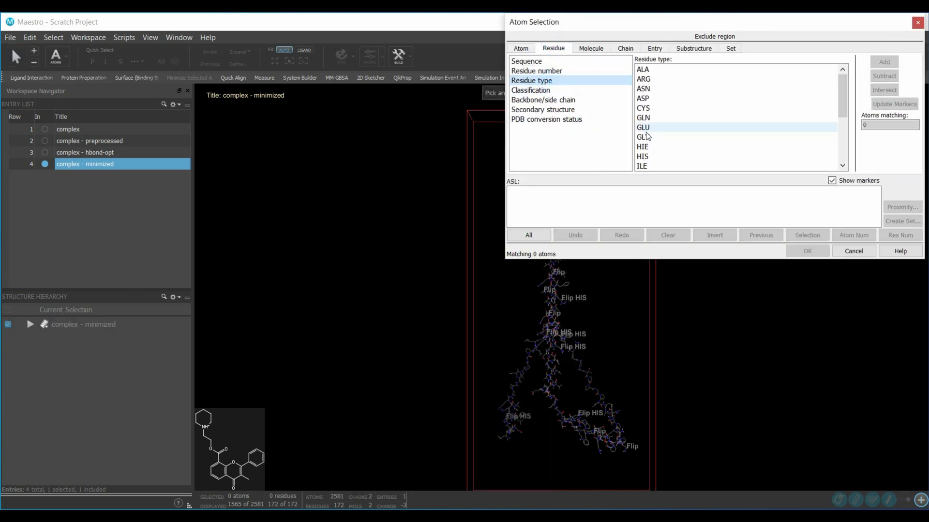
scroll(648, 131, down, 3)
click(649, 166)
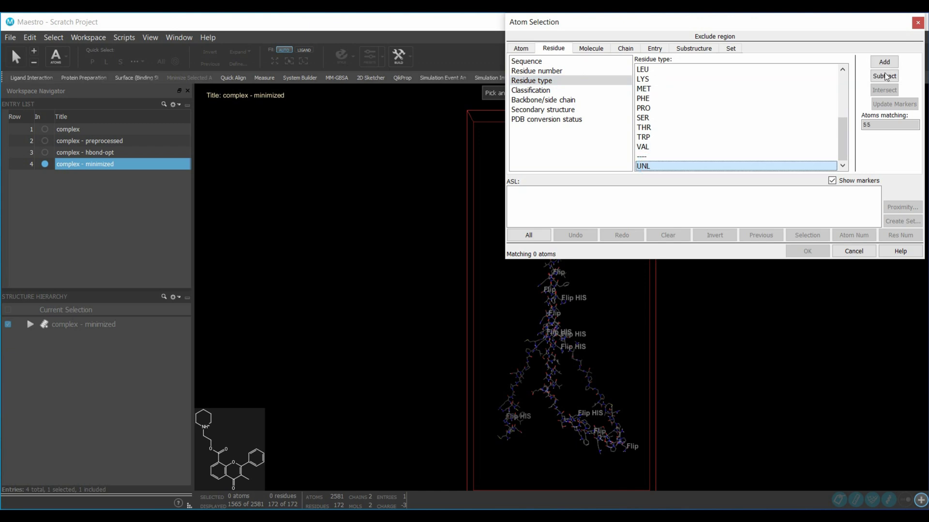
click(884, 62)
click(804, 250)
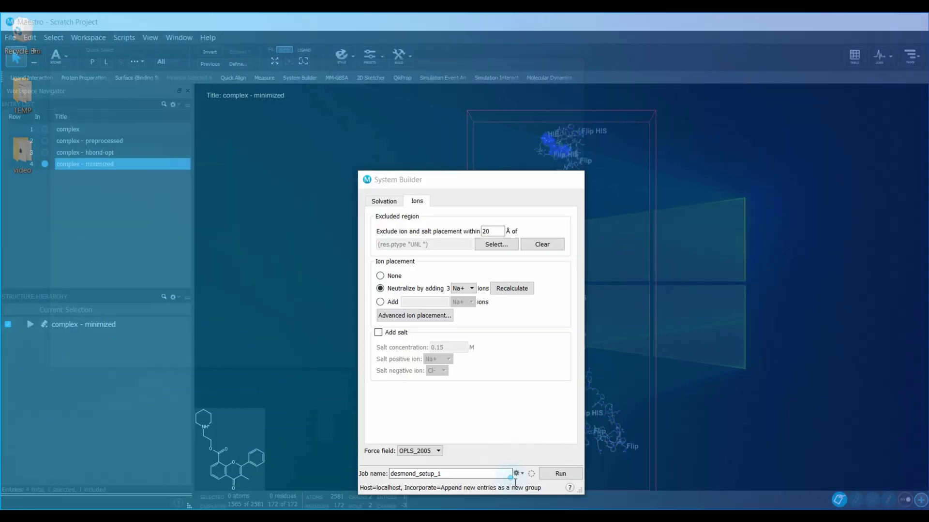
- Recalculate the neutralizing Na+ ions, add salt at 0.15 M with Na+ and Cl-, and run the desmond_setup_1 job
click(512, 481)
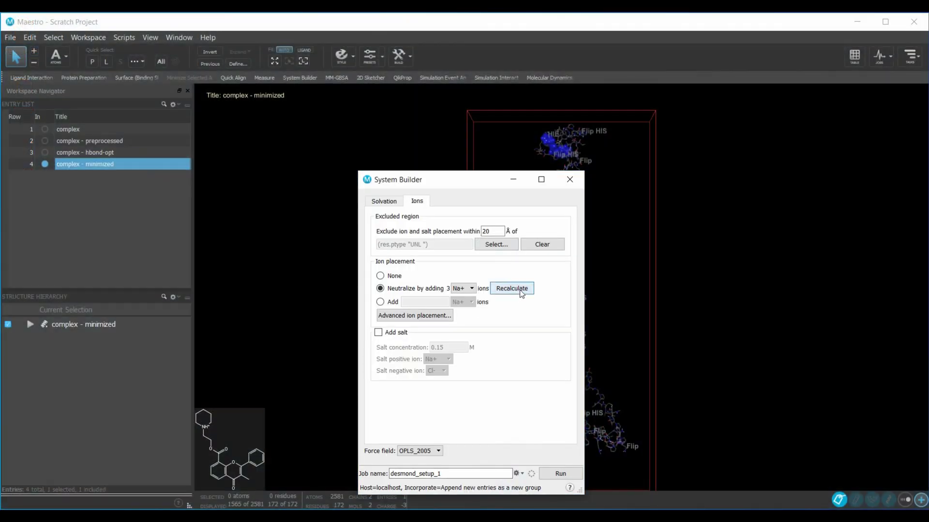
click(521, 293)
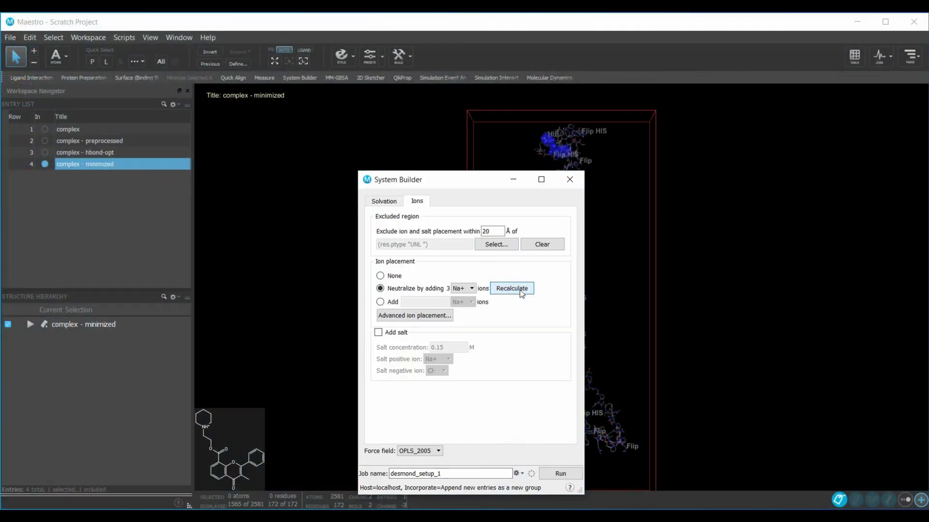
click(386, 334)
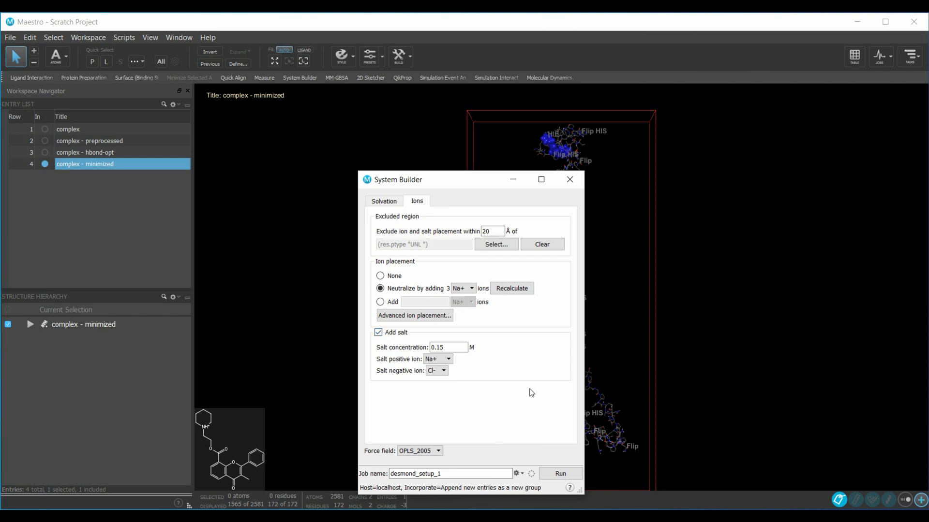
click(570, 476)
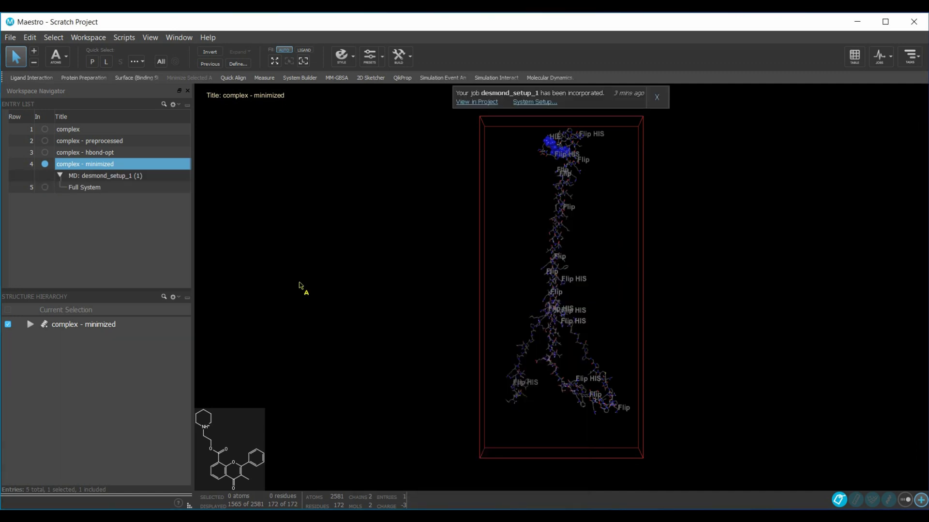
- Include the solvated Full System entry in the workspace
double_click(103, 129)
click(43, 188)
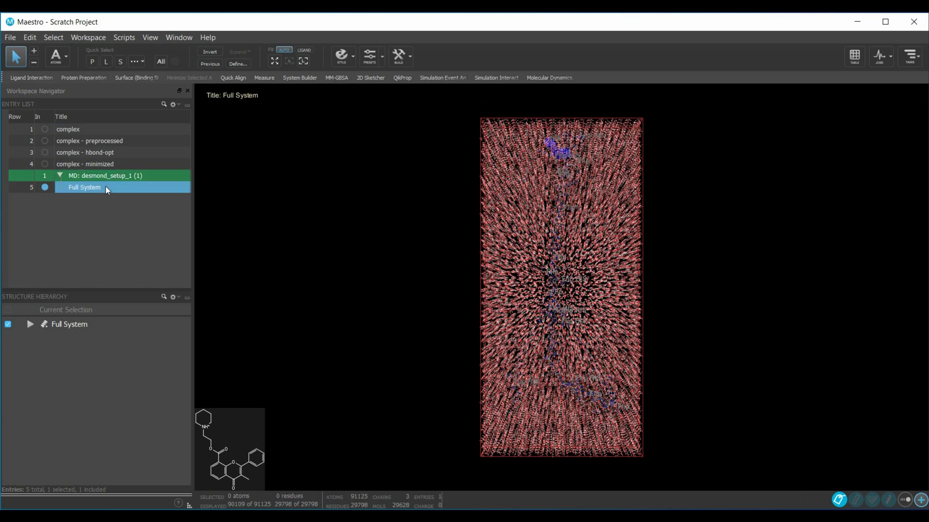
- Save the project as complex in the working directory and close the project
click(10, 37)
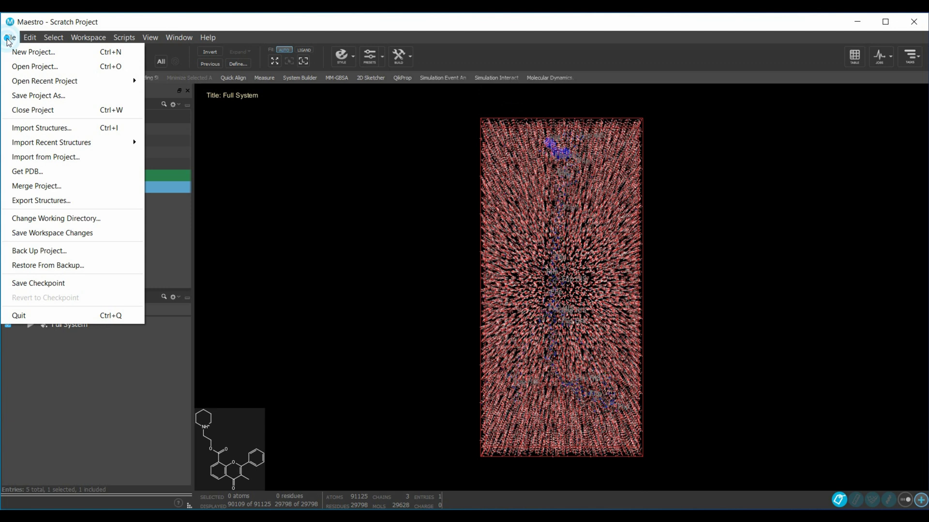
click(60, 94)
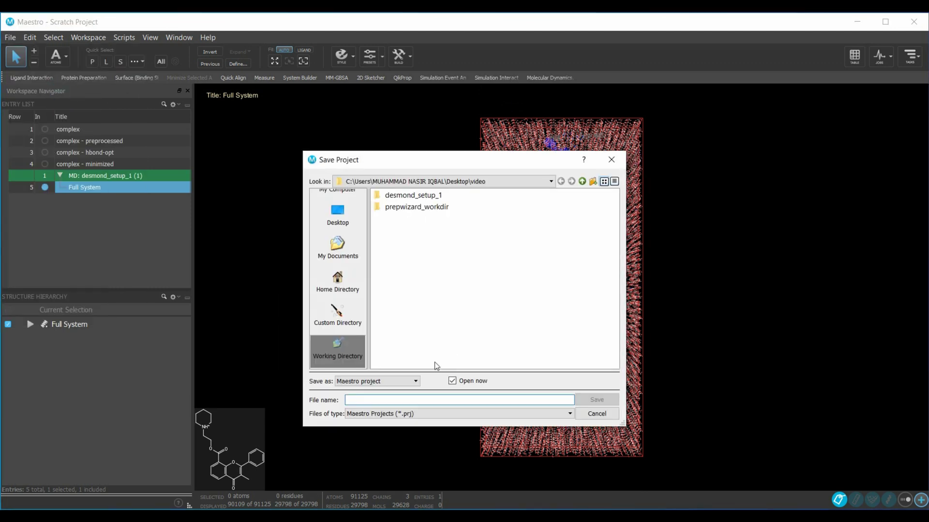
text(complex)
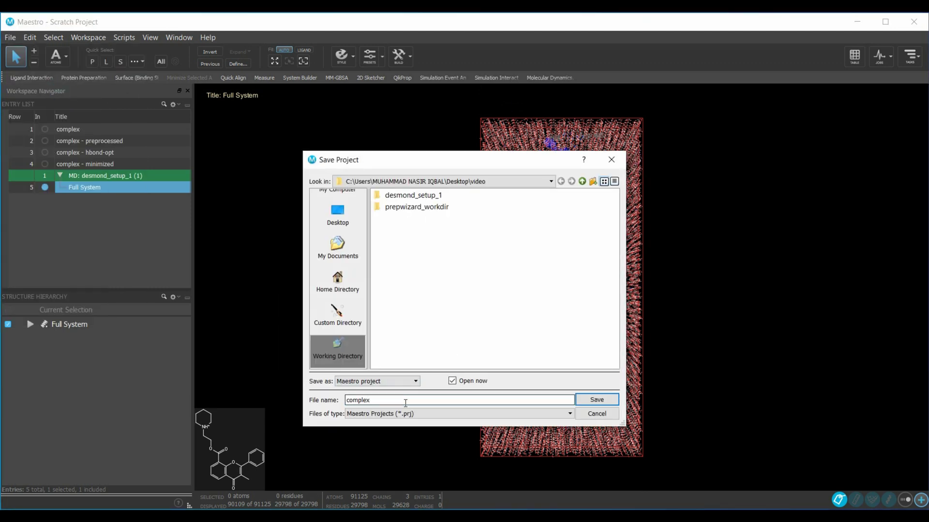
click(596, 399)
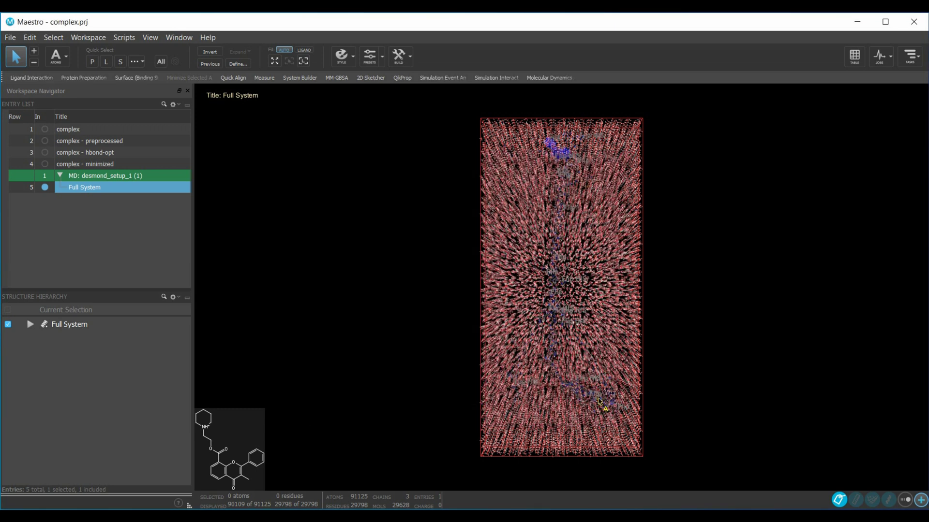
click(10, 37)
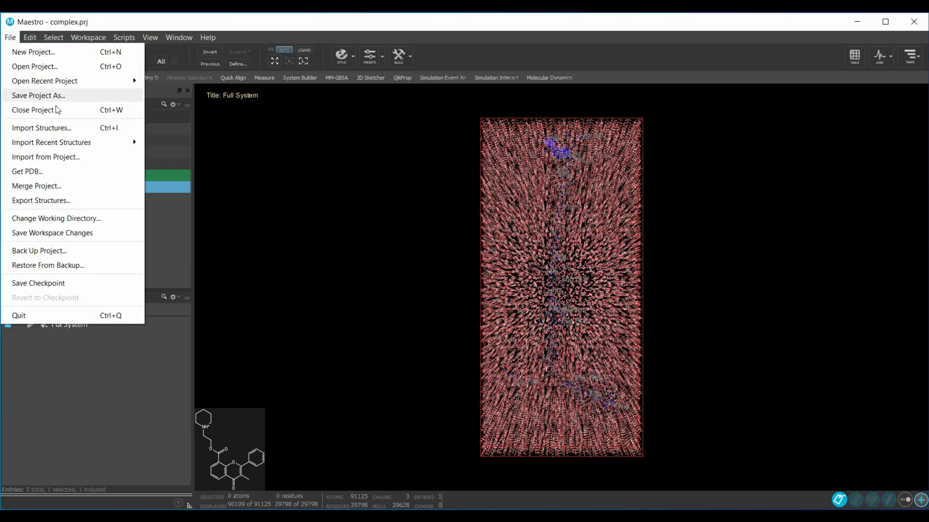
click(59, 114)
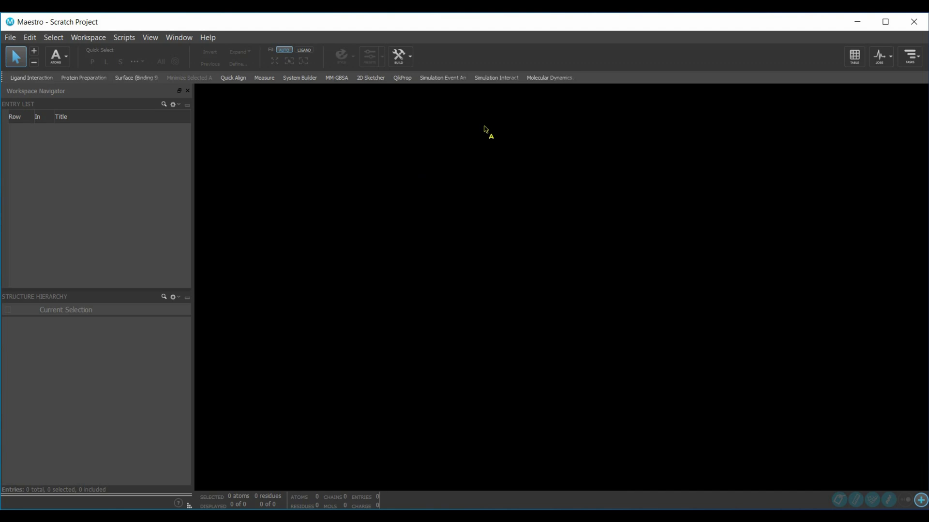
- Import desmond_setup_1-out.cms from the complex.prj project's entry_5 data folder as the model system for a Molecular Dynamics simulation
click(546, 86)
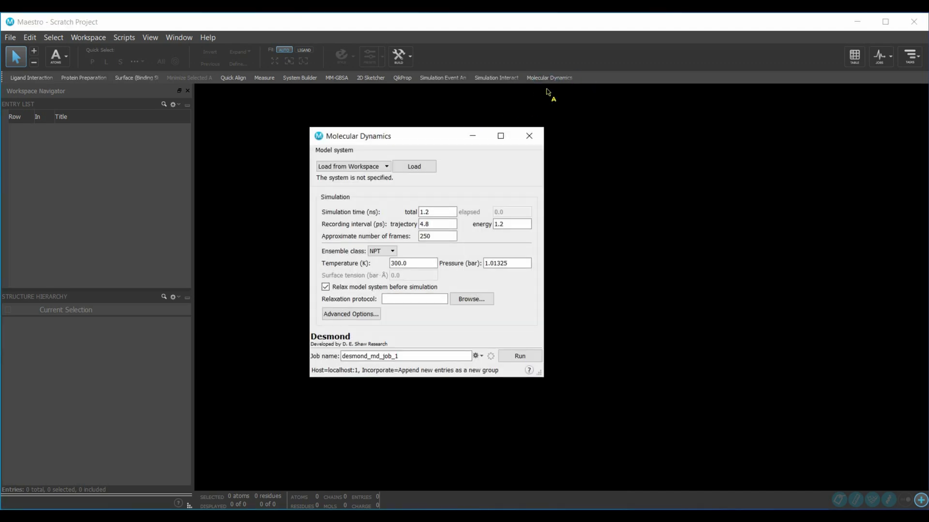
click(387, 165)
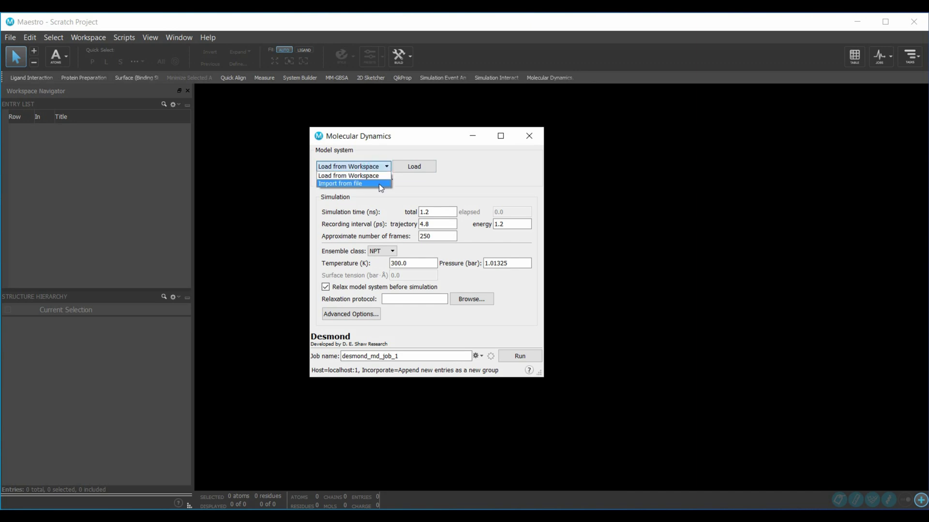
click(378, 184)
click(514, 167)
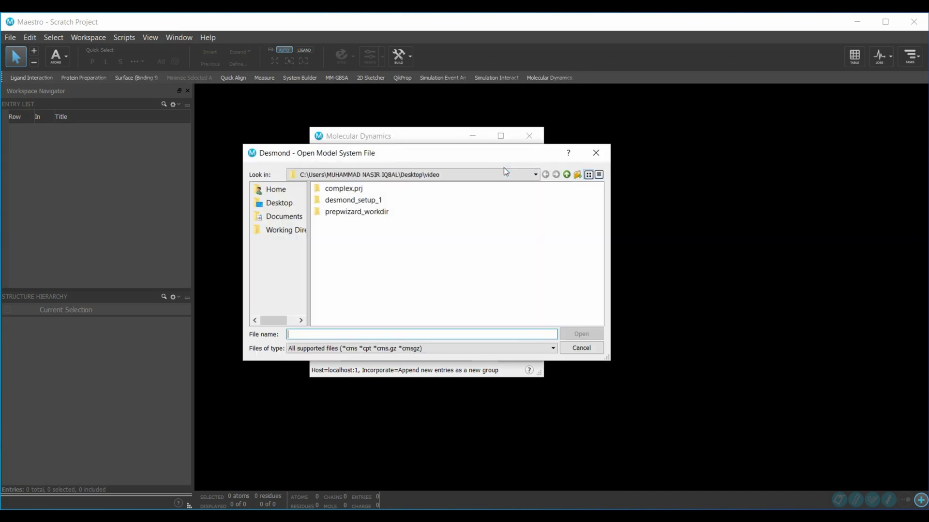
double_click(338, 188)
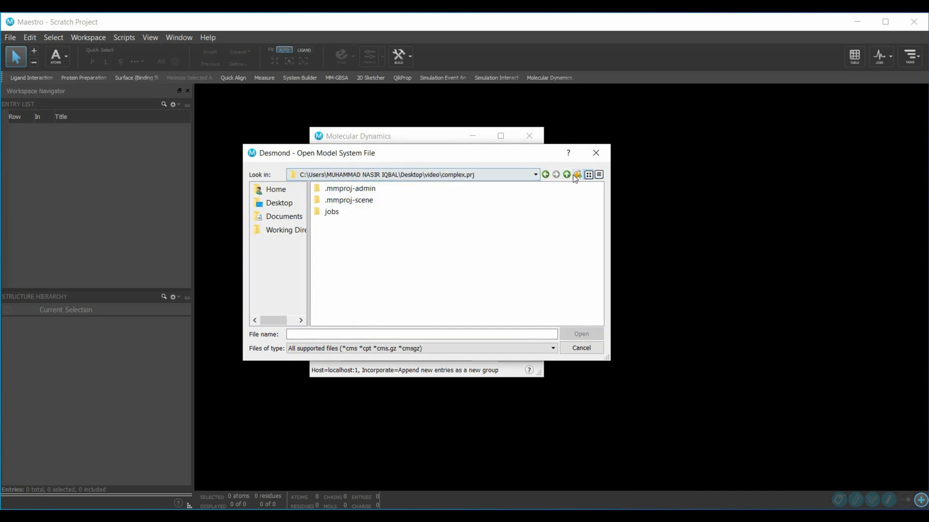
click(545, 174)
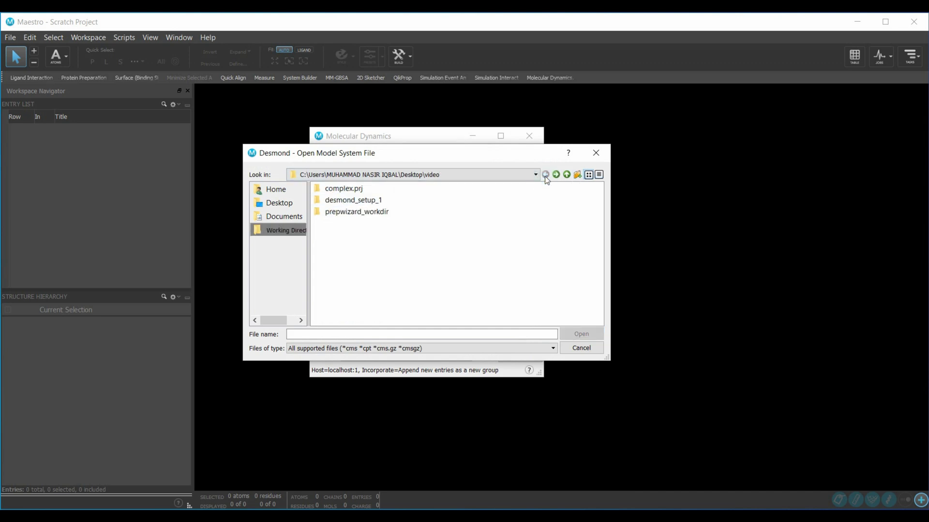
double_click(349, 194)
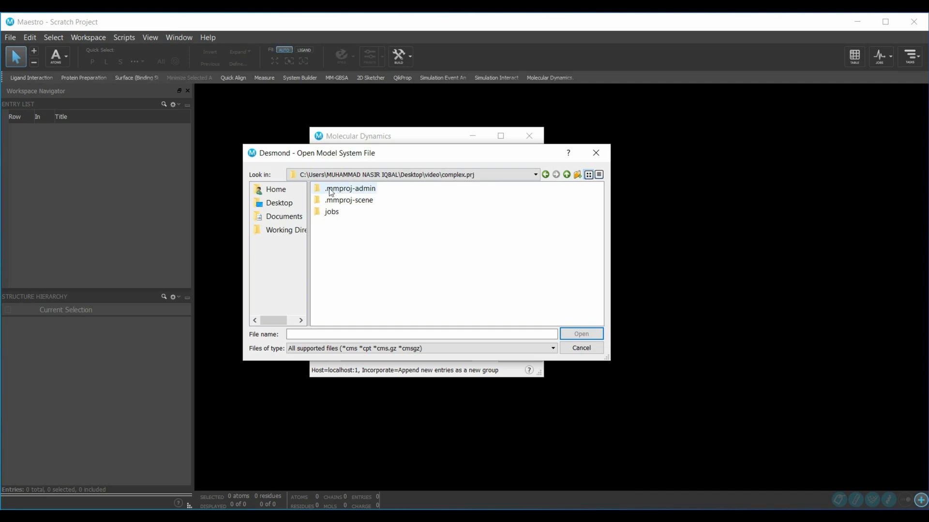
double_click(331, 192)
double_click(331, 190)
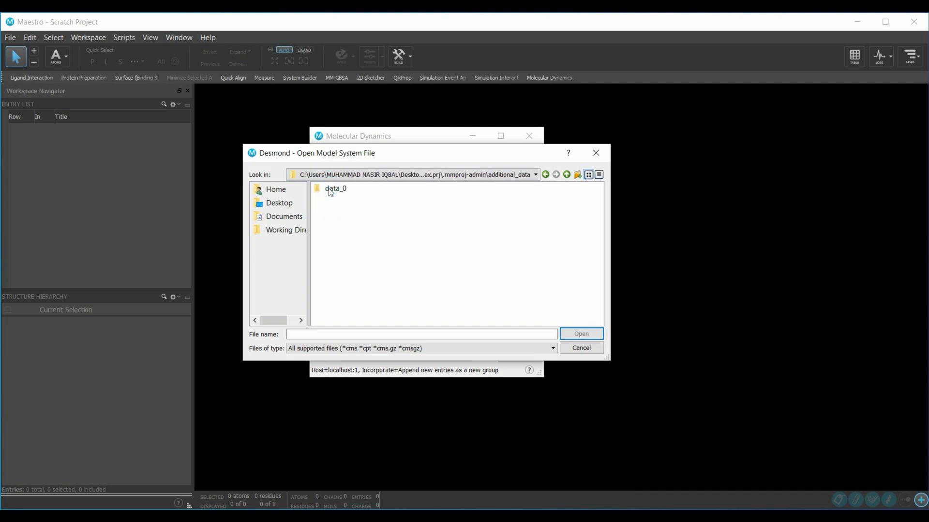
double_click(331, 190)
double_click(331, 190)
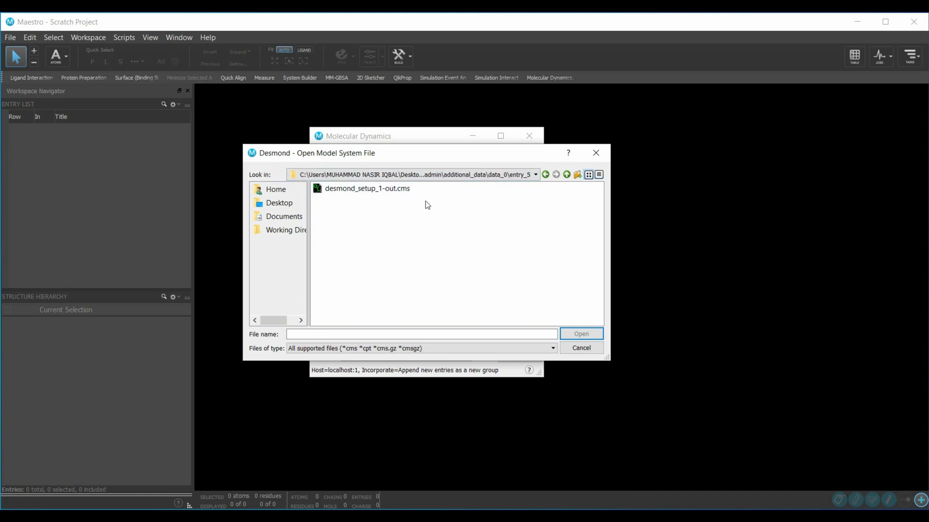
double_click(353, 193)
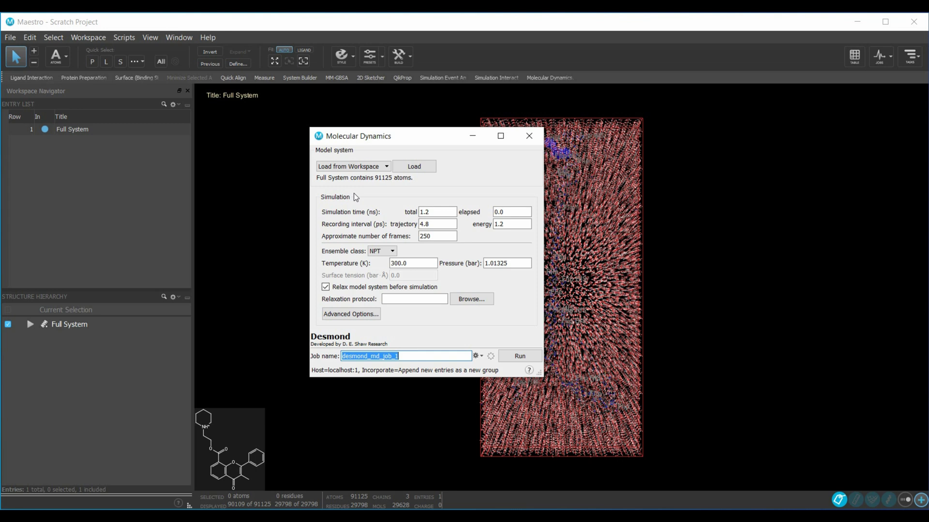
- Choose NPT as the ensemble class and check the simulation time and temperature settings
drag(399, 137, 224, 140)
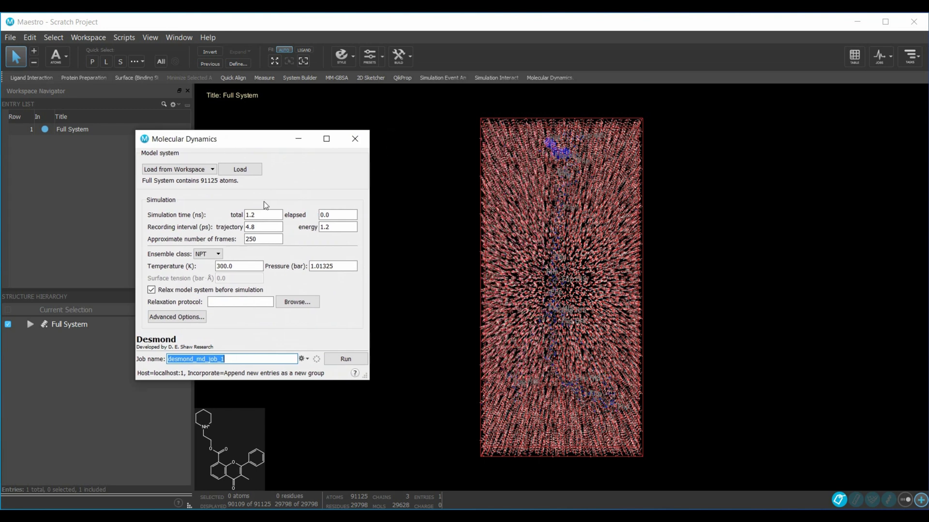
double_click(249, 214)
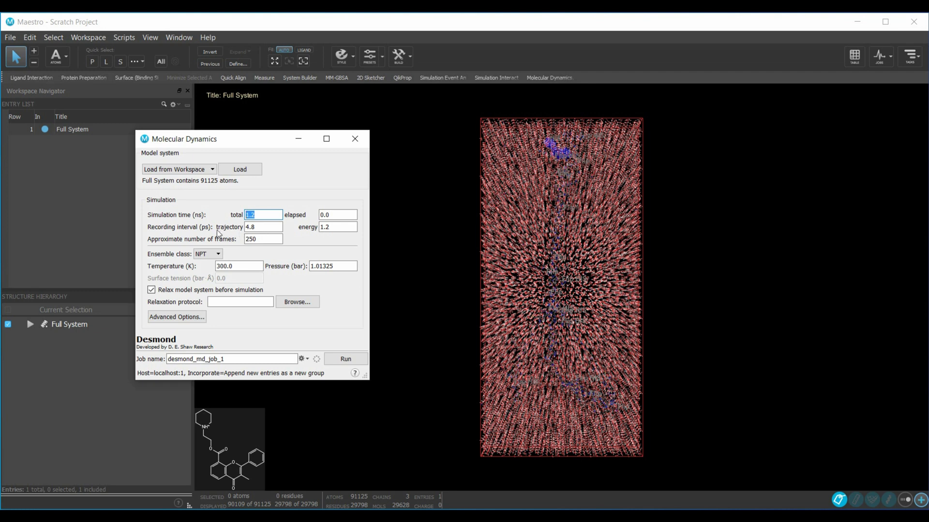
click(219, 254)
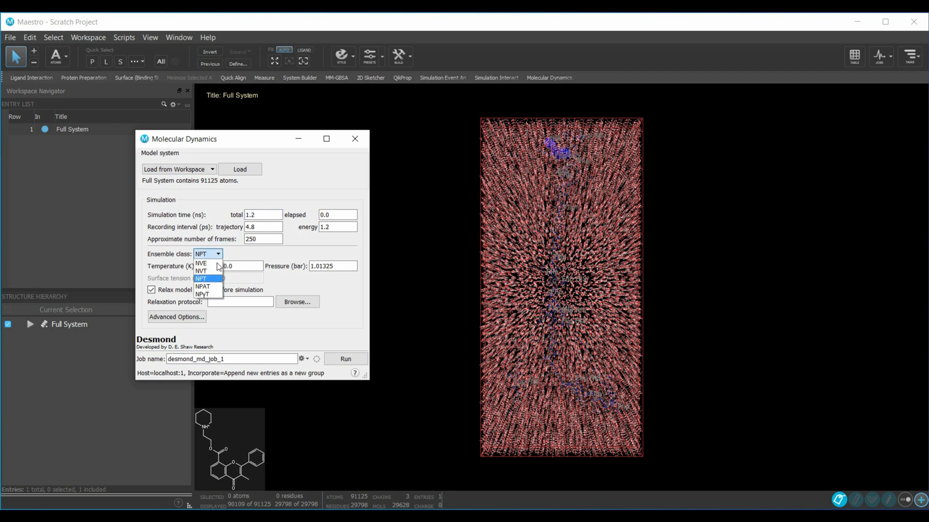
click(211, 279)
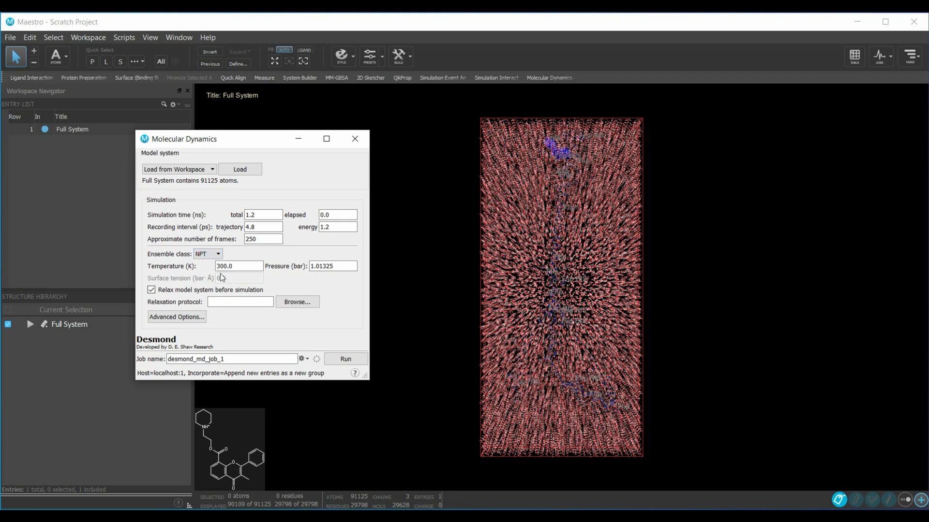
click(224, 266)
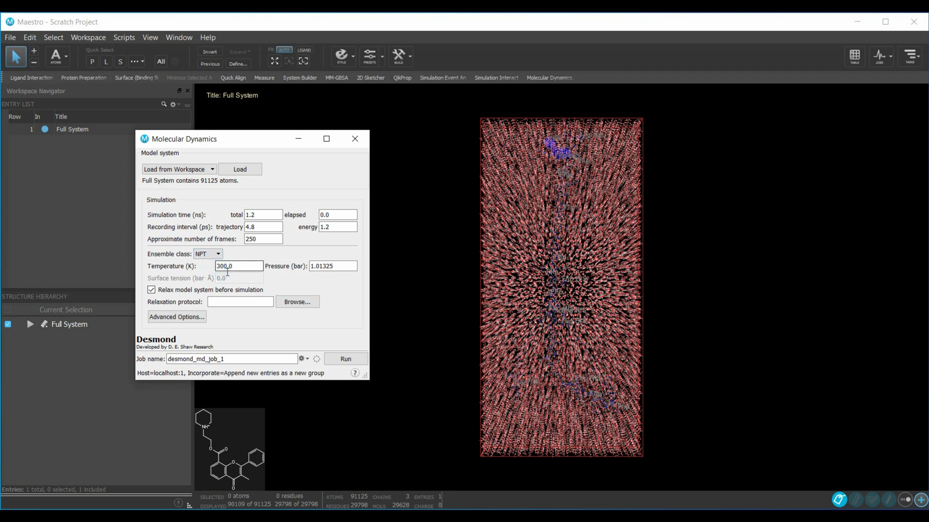
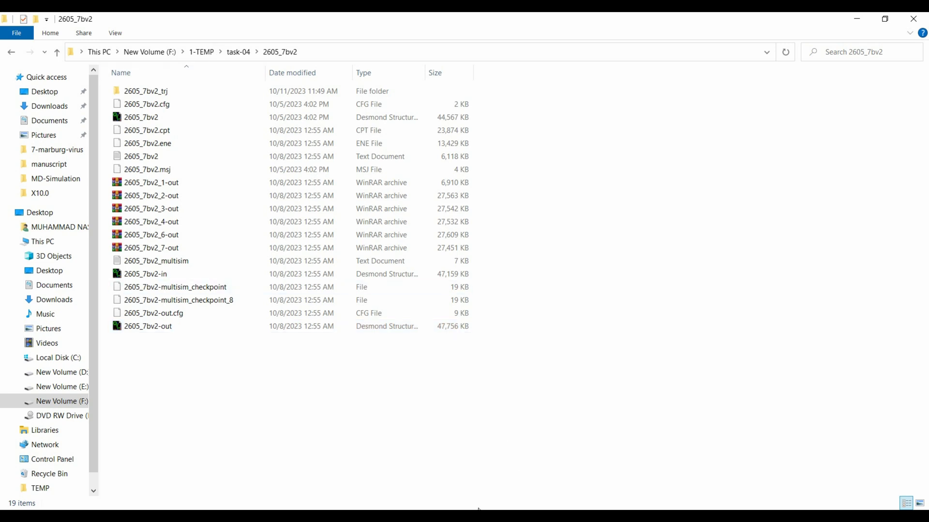
- Switch to Maestro, open Simulation Event Analysis, and browse for the structure in F:\1-TEMP\task-04\2605_7bv2
click(460, 462)
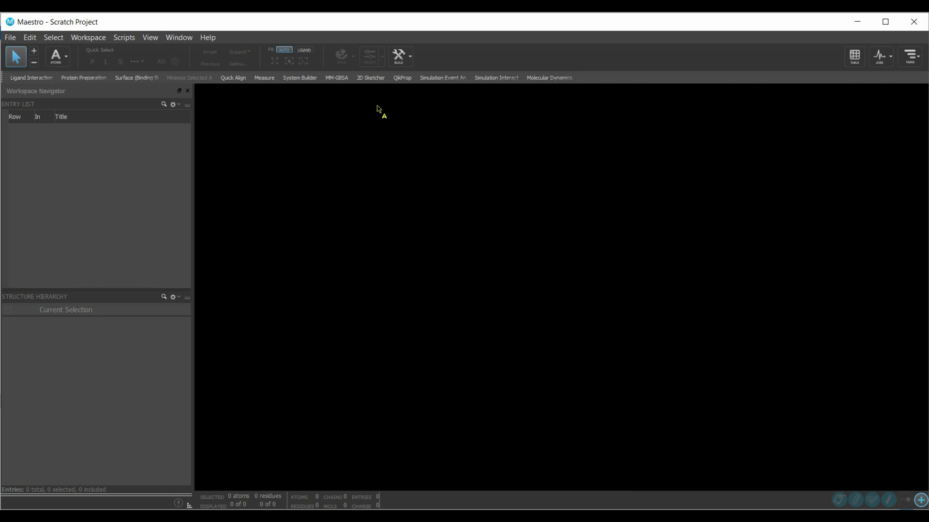
click(445, 82)
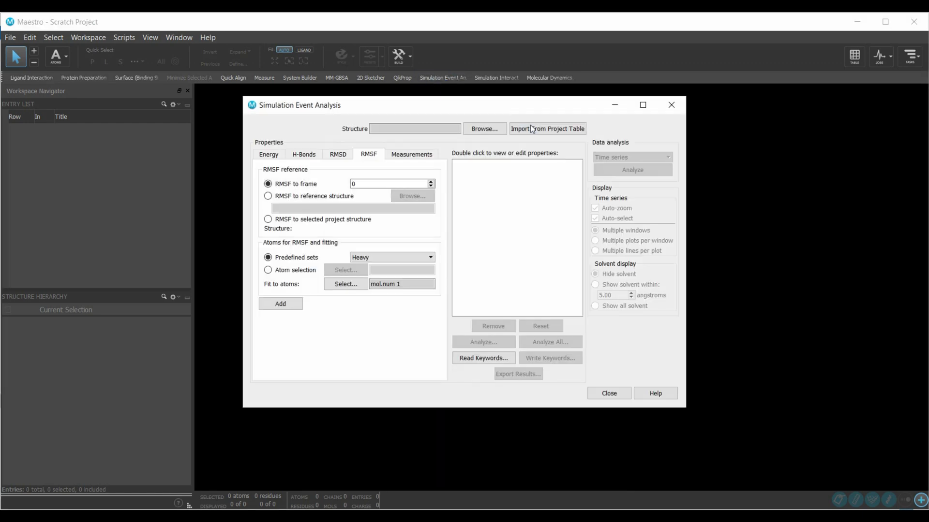
click(494, 130)
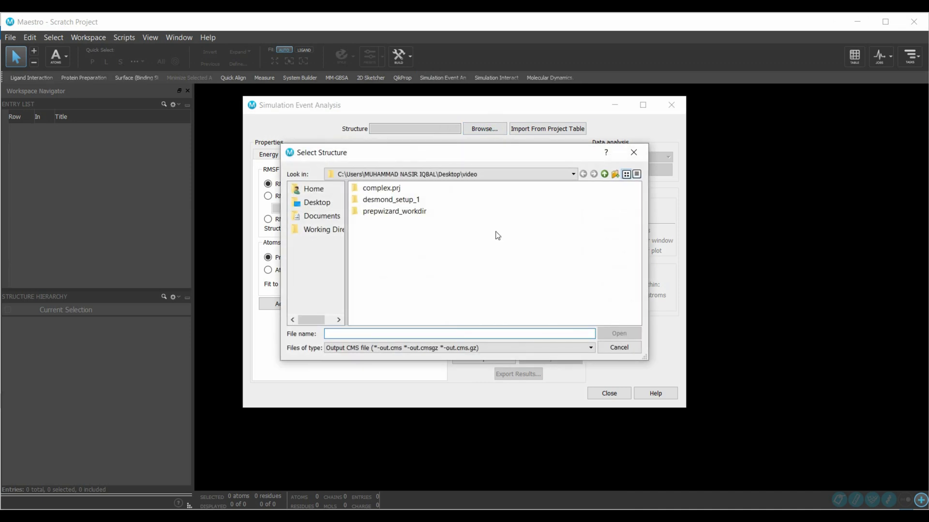
click(309, 203)
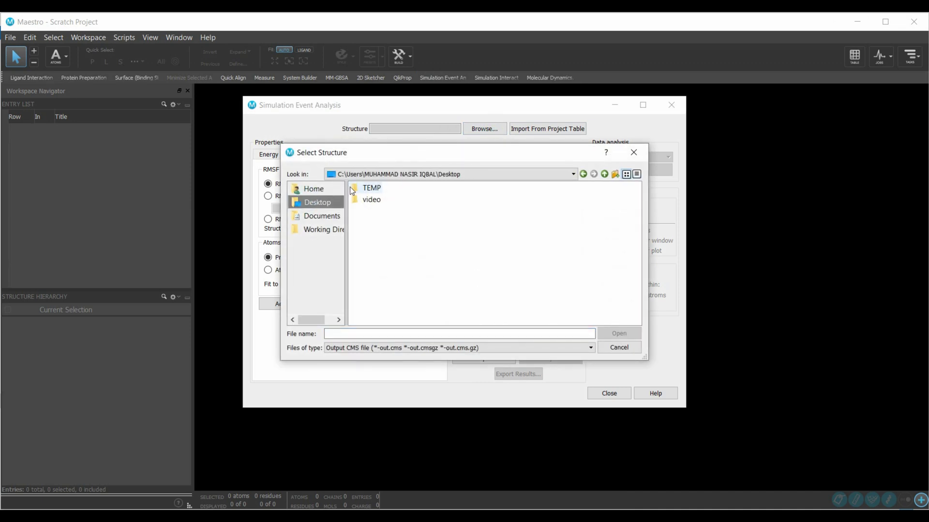
click(605, 174)
click(604, 174)
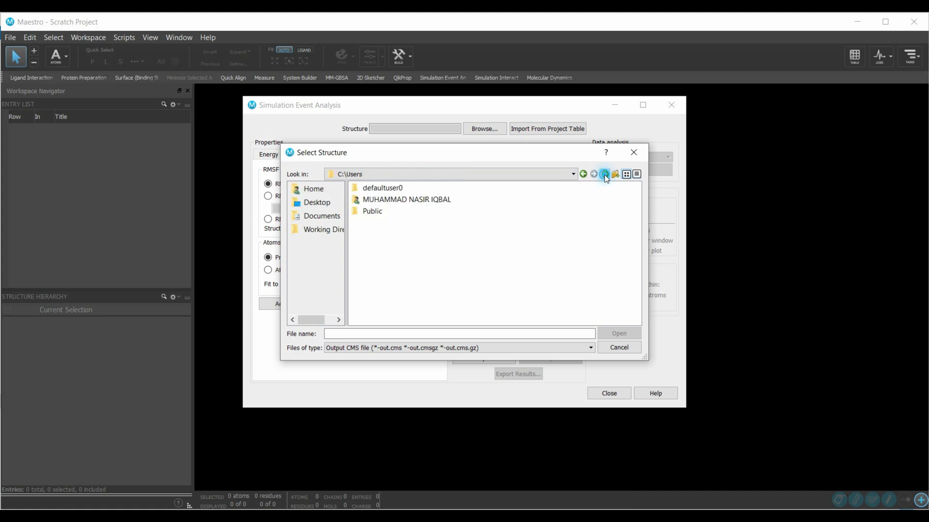
click(605, 174)
click(605, 174)
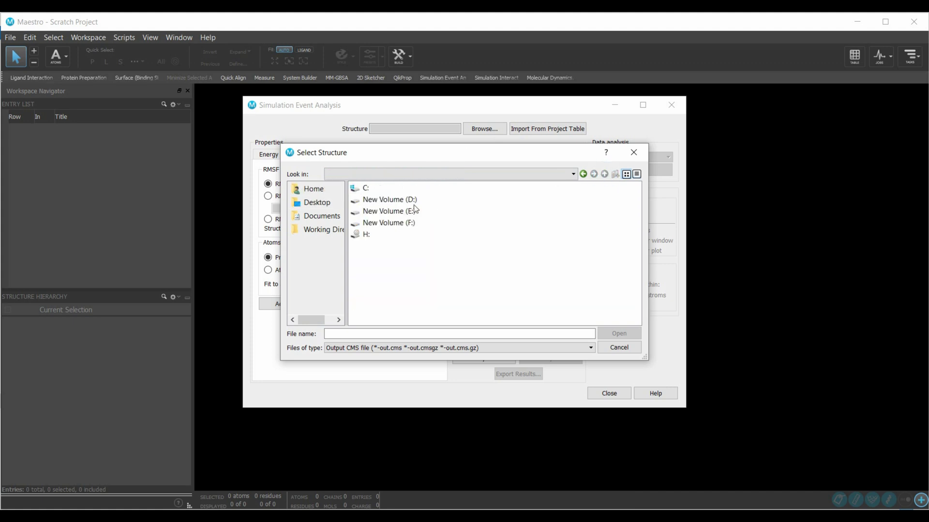
double_click(387, 221)
double_click(376, 188)
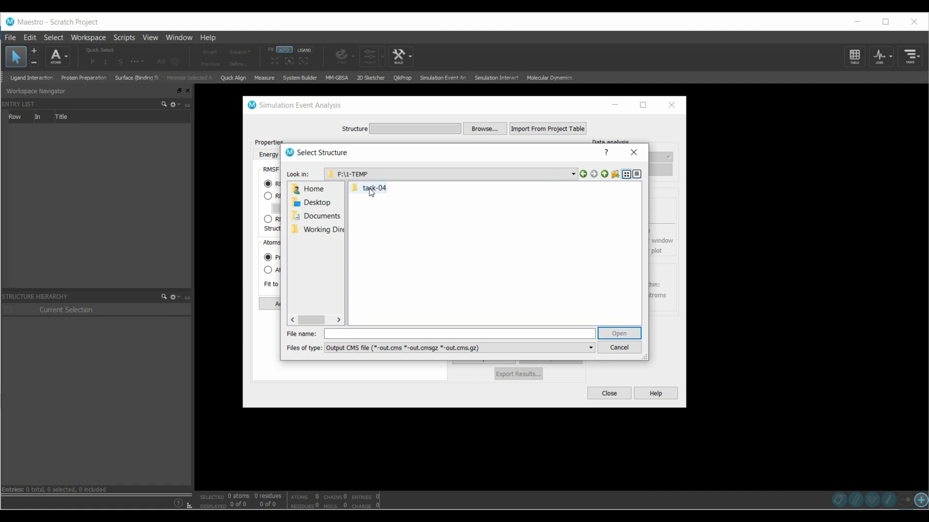
double_click(373, 189)
double_click(369, 192)
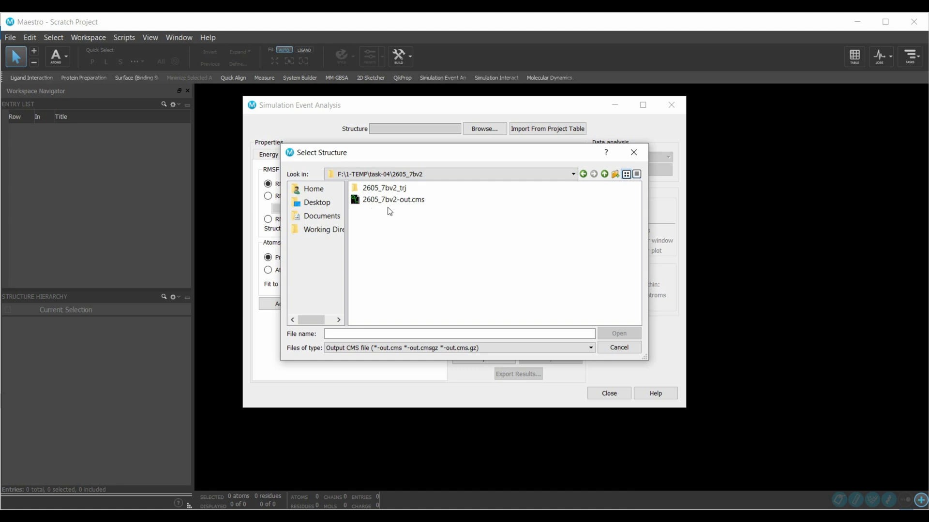
- Load 2605_7bv2-out.cms as the structure for analysis and dismiss the trajectory notice
double_click(414, 200)
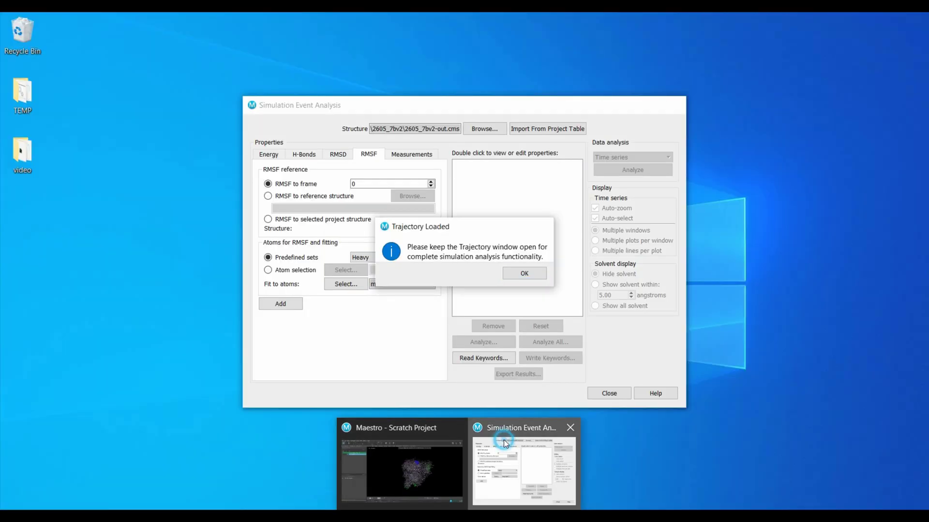
click(503, 439)
click(531, 273)
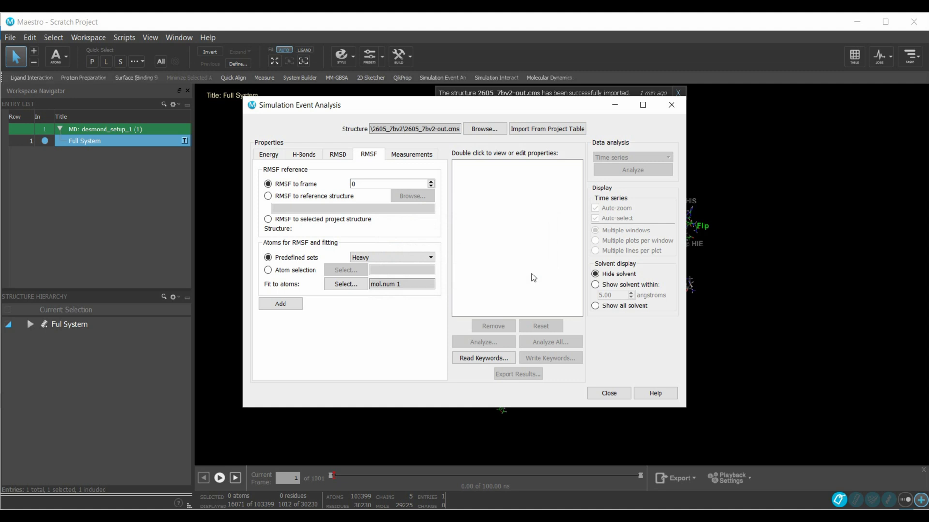
- Review the Measurements, RMSF, RMSD, H-Bonds and Energy property options available for the trajectory
click(415, 154)
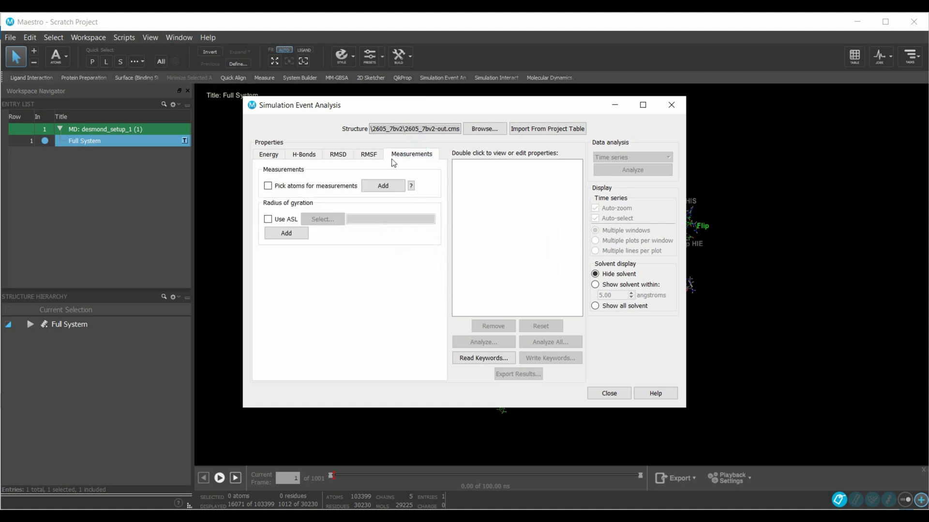
click(360, 155)
click(341, 155)
click(308, 157)
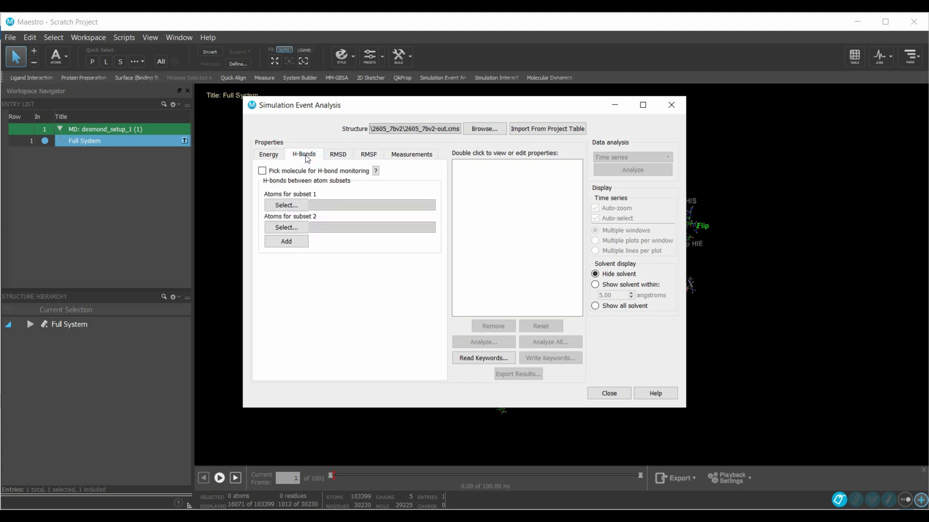
click(277, 155)
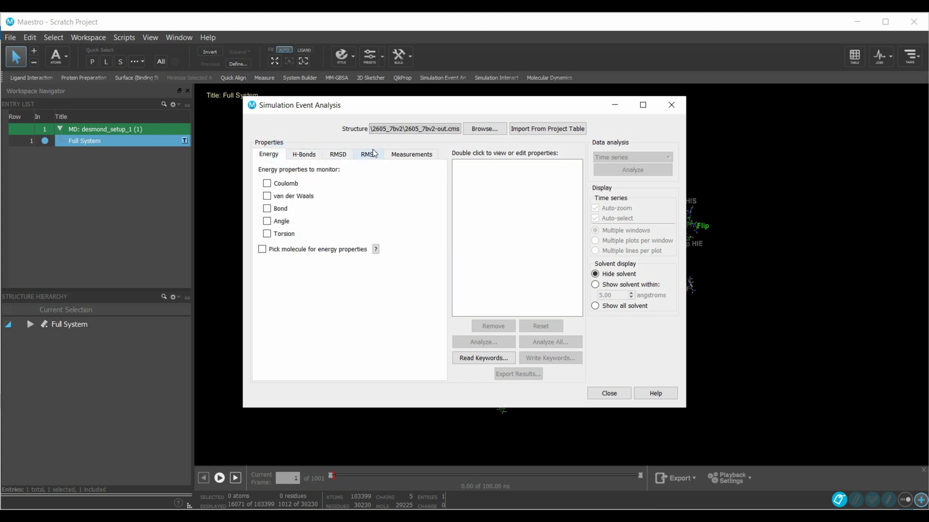
click(371, 154)
- Define the atoms for the RMSD calculation by an atom selection of chain A
click(346, 155)
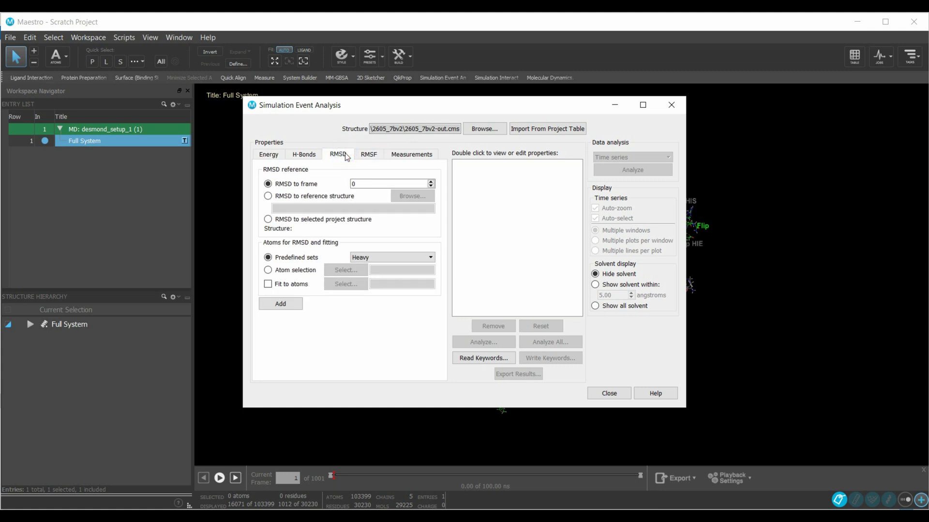
click(303, 272)
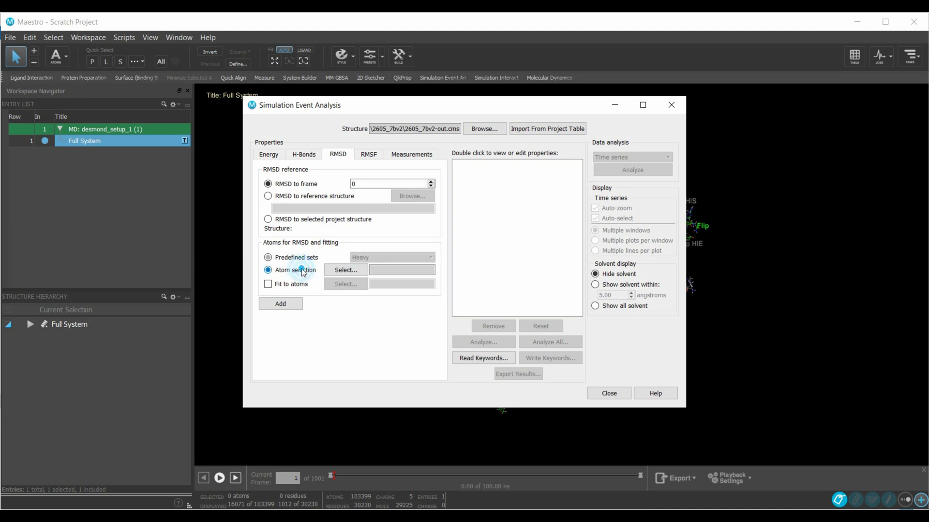
click(356, 271)
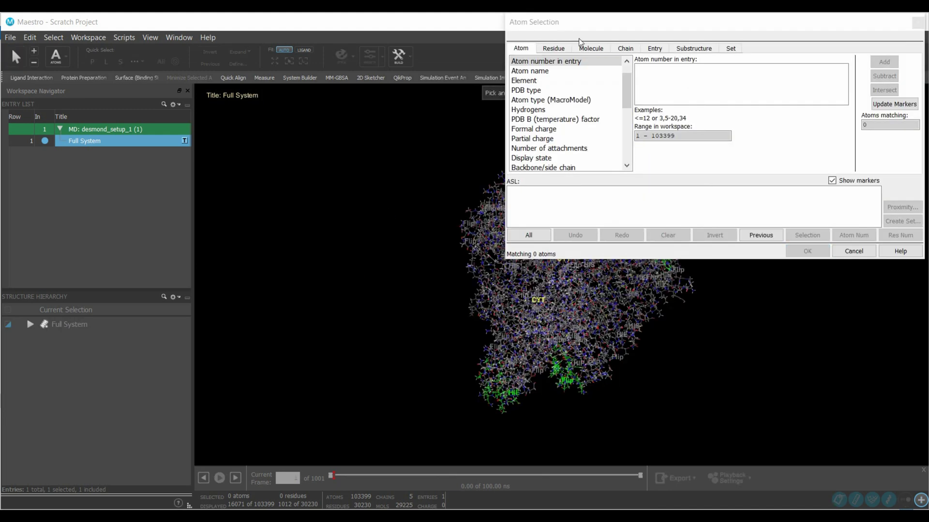
click(634, 49)
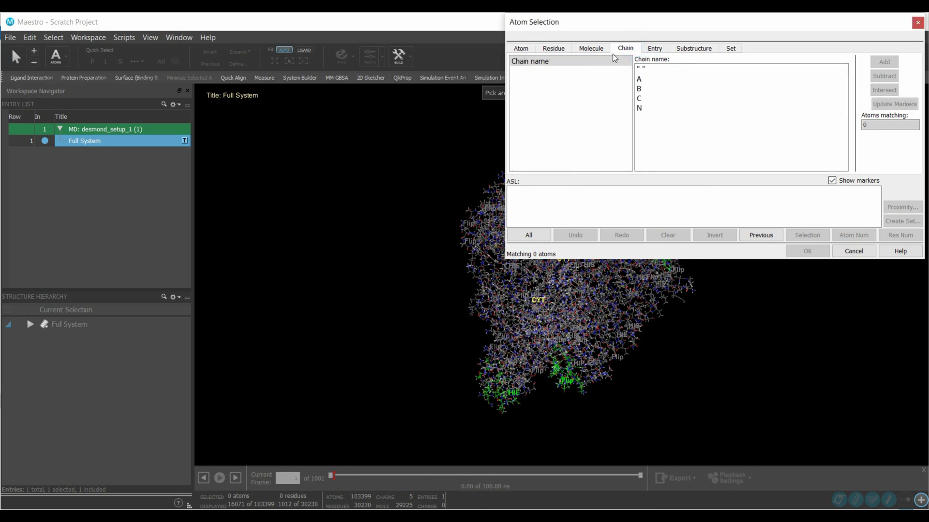
click(650, 81)
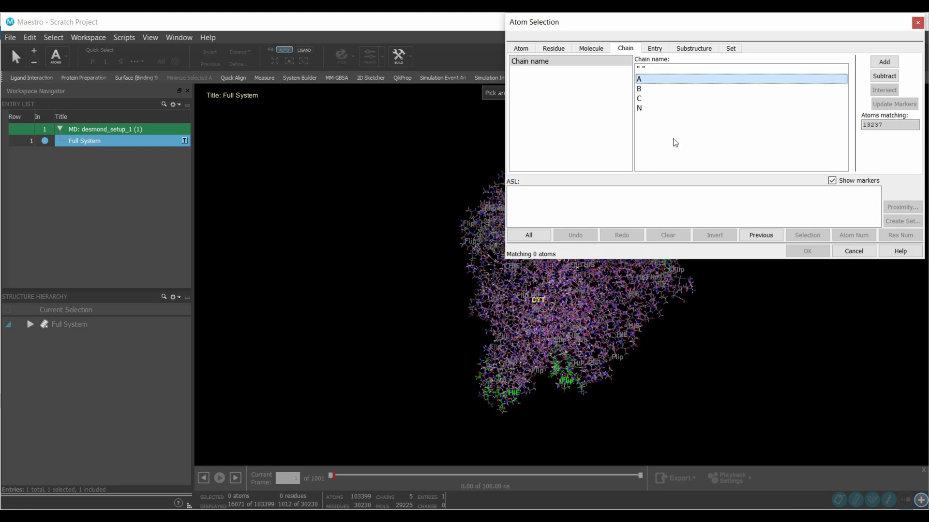
click(884, 63)
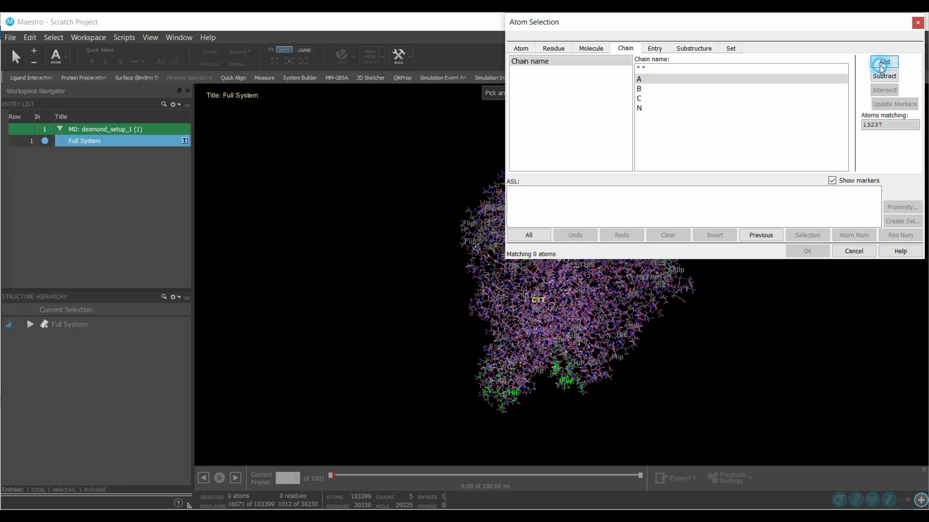
click(803, 253)
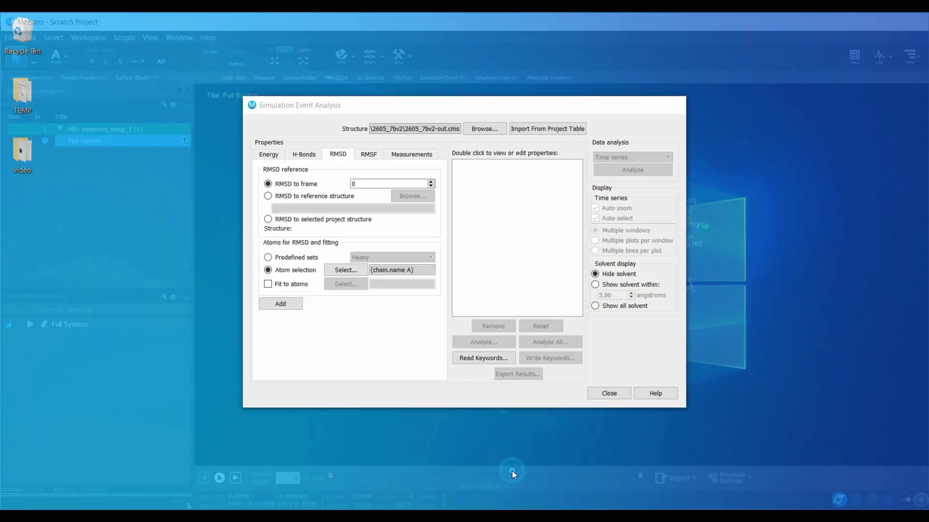
- Return to Simulation Event Analysis and add the chain A RMSD to the properties to analyse
click(512, 471)
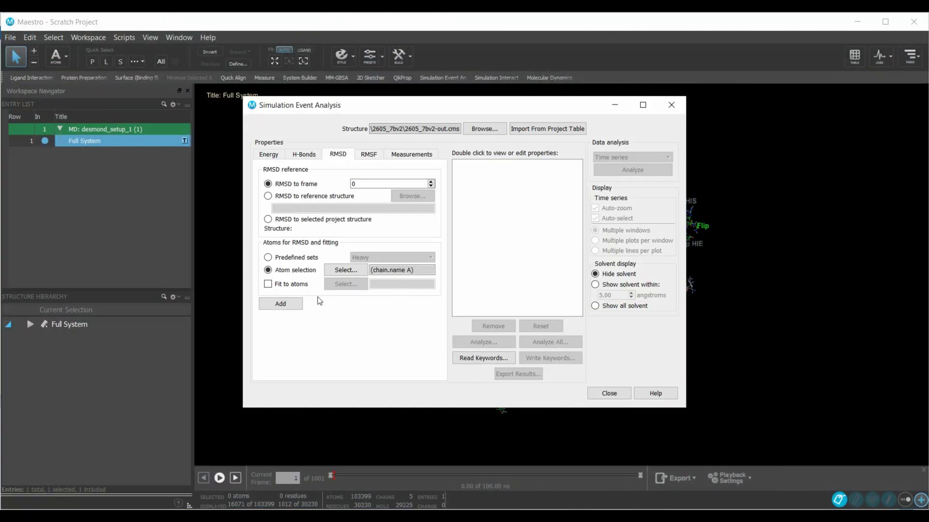
click(285, 309)
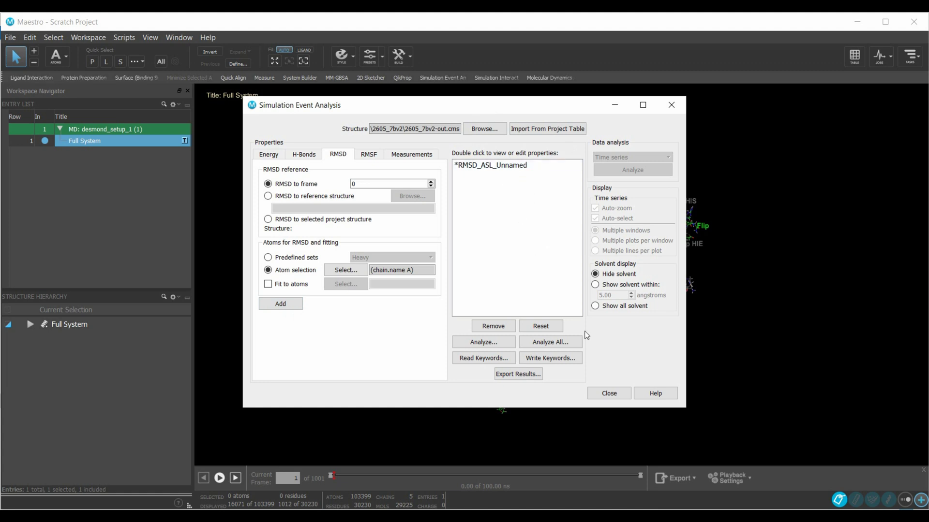
- Replace the atom selection with residue type UNK and add it as a second RMSD property
click(356, 270)
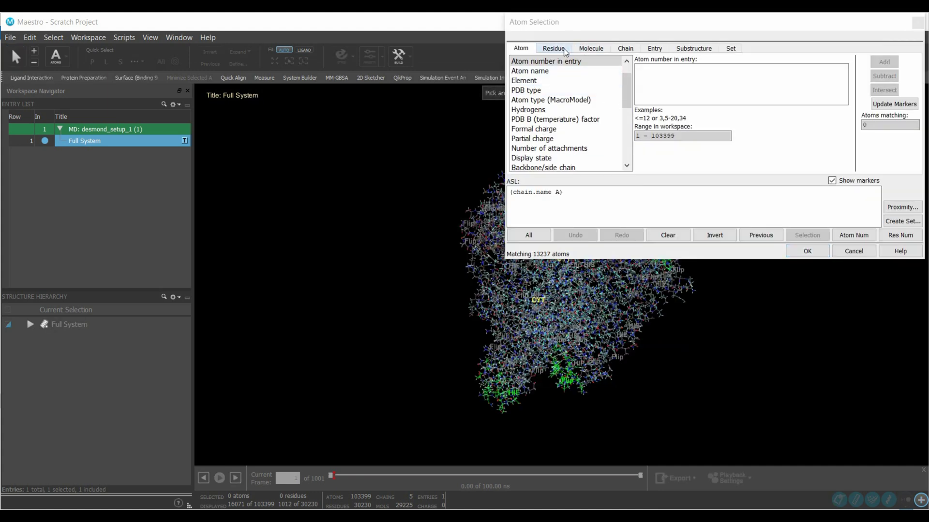
click(553, 48)
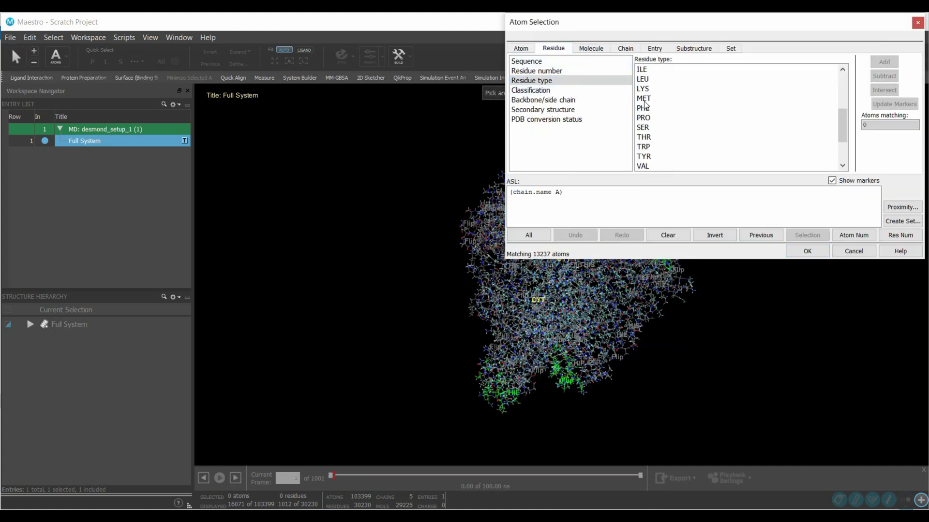
scroll(663, 155, down, 2)
click(646, 166)
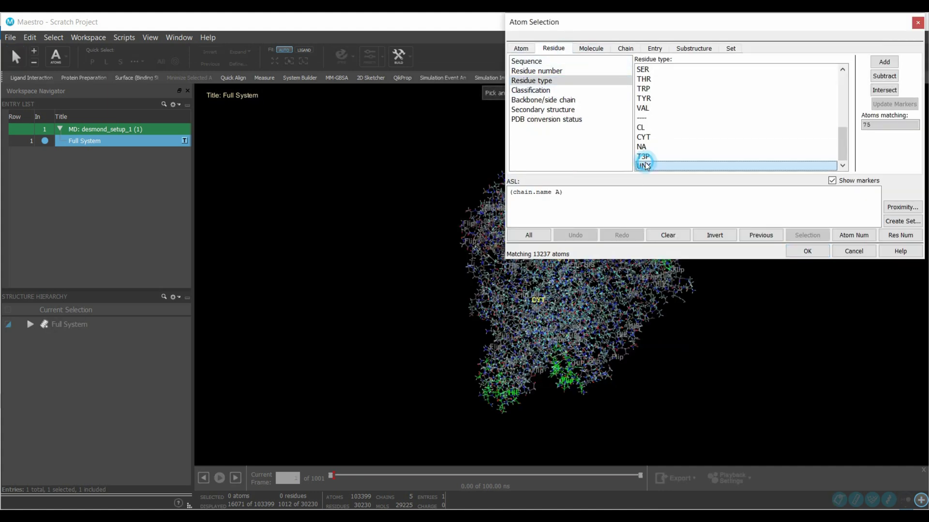
click(675, 235)
click(674, 166)
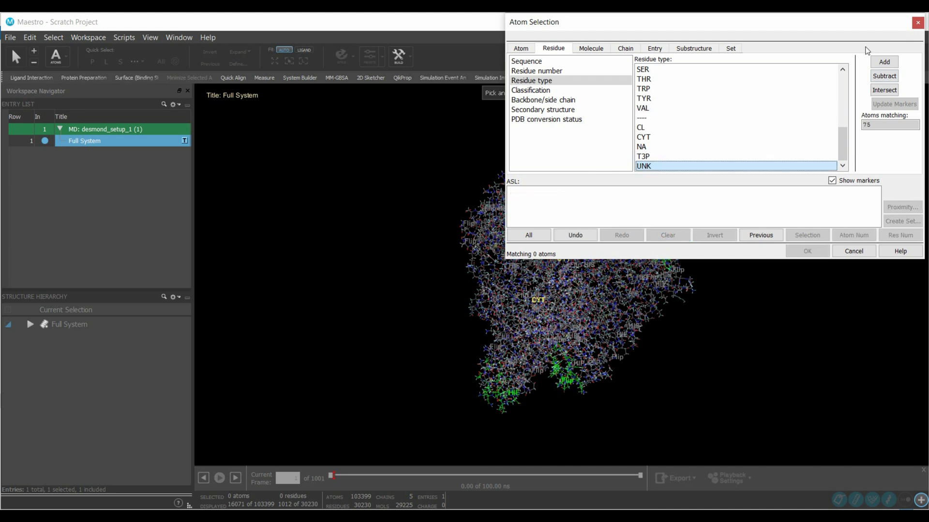
click(883, 62)
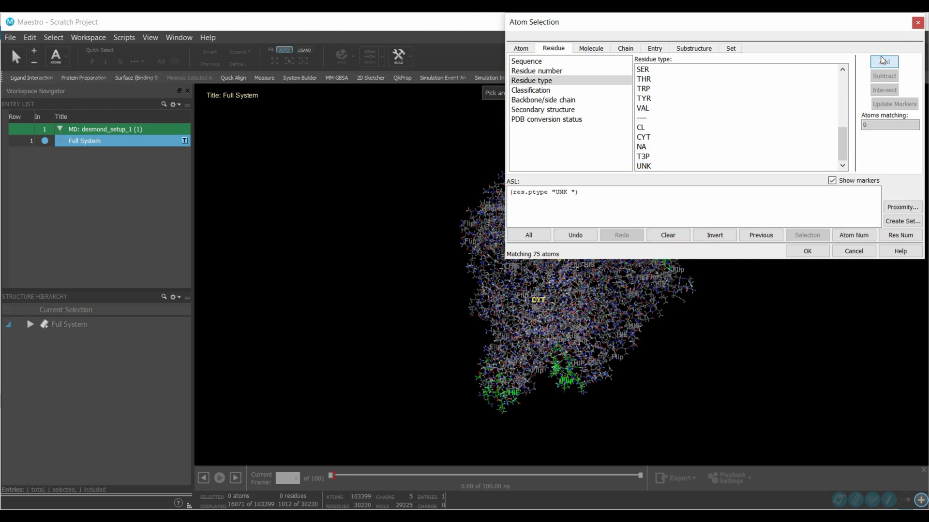
click(807, 251)
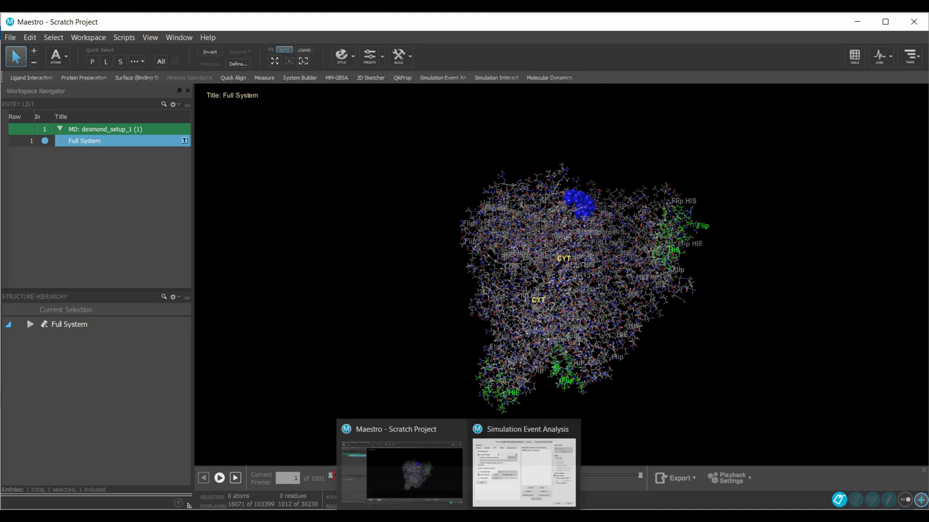
click(506, 479)
click(292, 305)
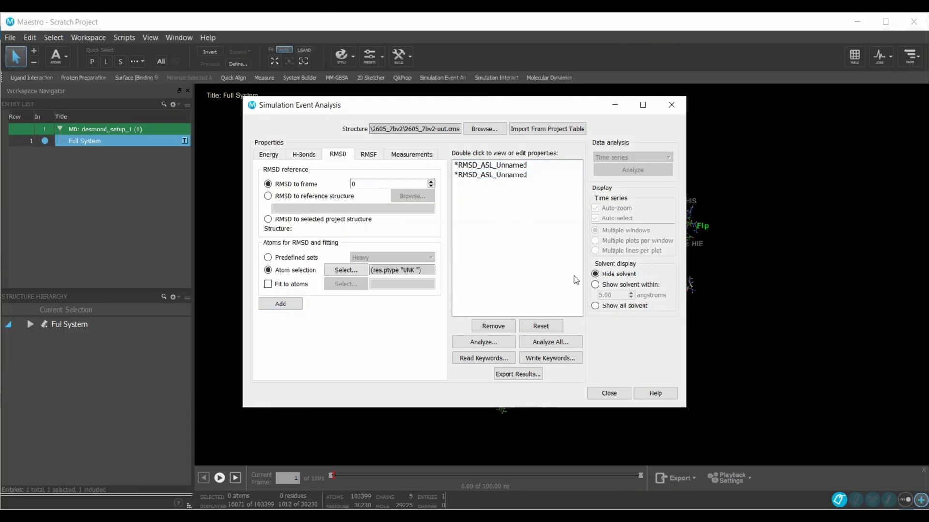
- Look through the RMSF, Measurements and H-Bonds options, and run the analysis of all listed properties as job sea_job-1 on localhost
click(371, 155)
click(419, 156)
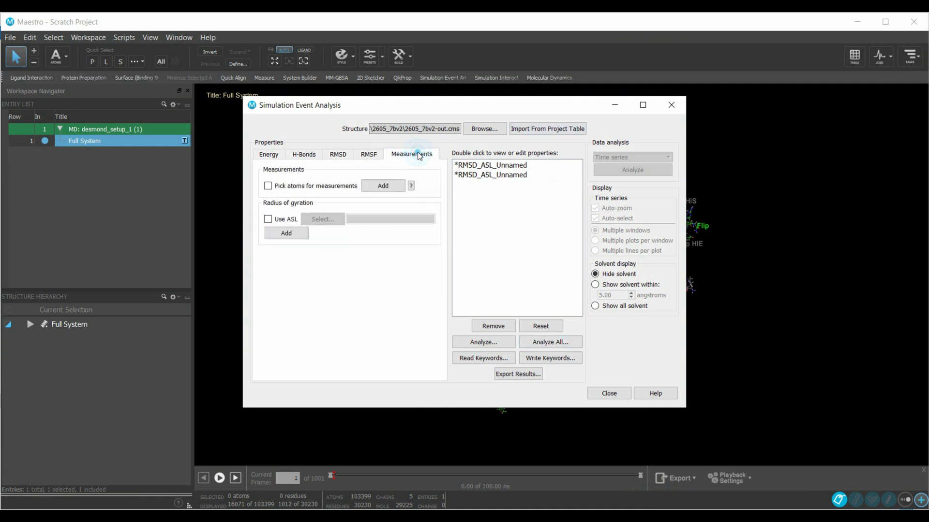
click(303, 160)
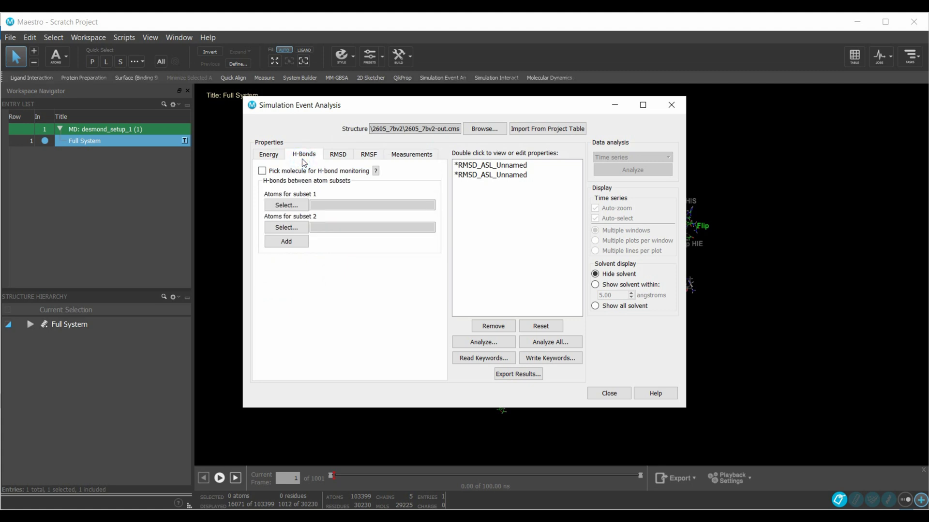
click(559, 342)
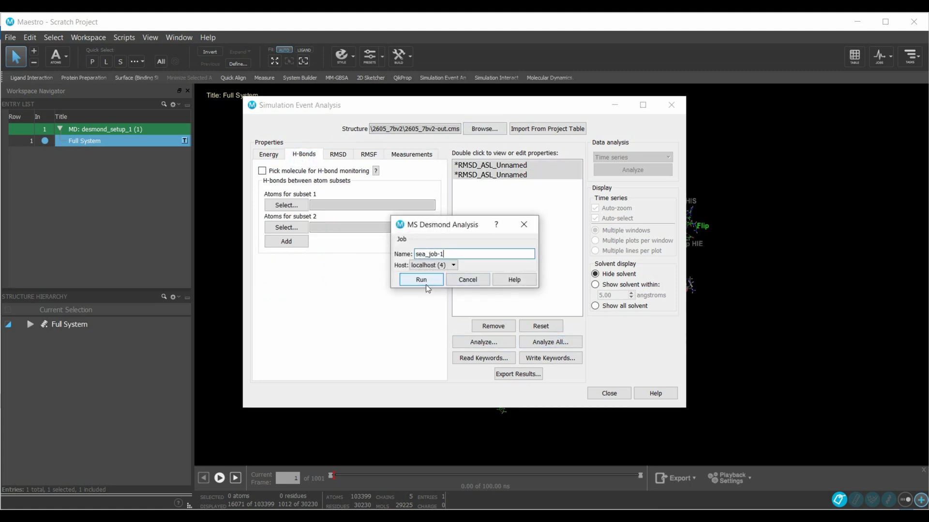
click(426, 283)
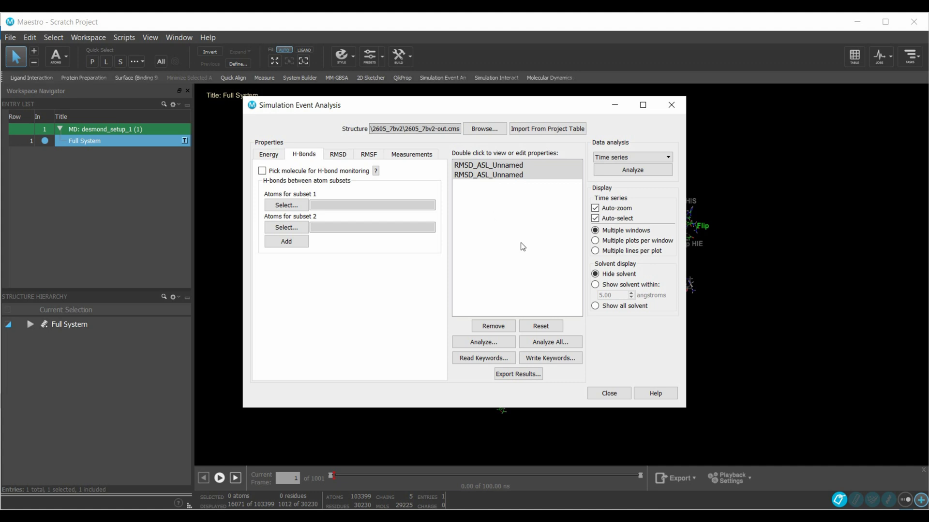
- Rename the chain A RMSD property to receptor and the UNK RMSD property to ligand
click(473, 167)
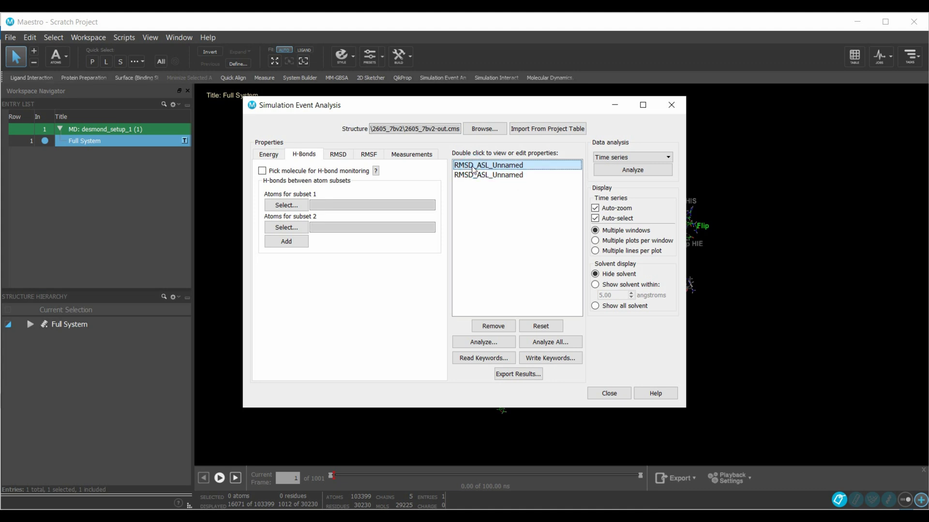
double_click(505, 165)
double_click(453, 209)
text(receptor)
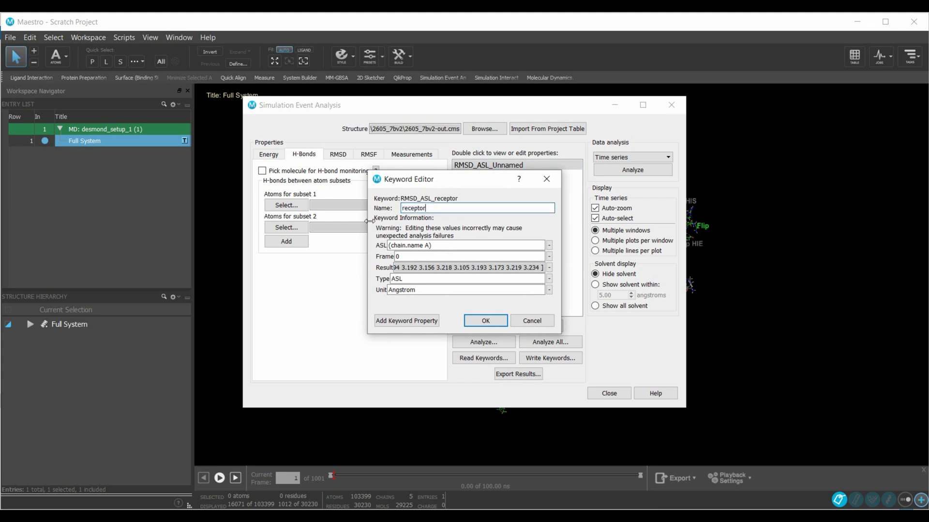
key(Return)
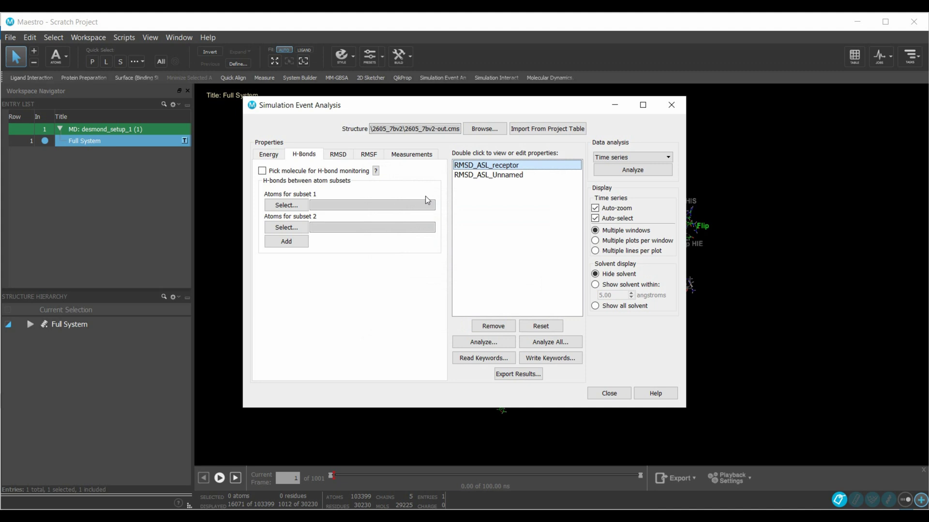
double_click(502, 175)
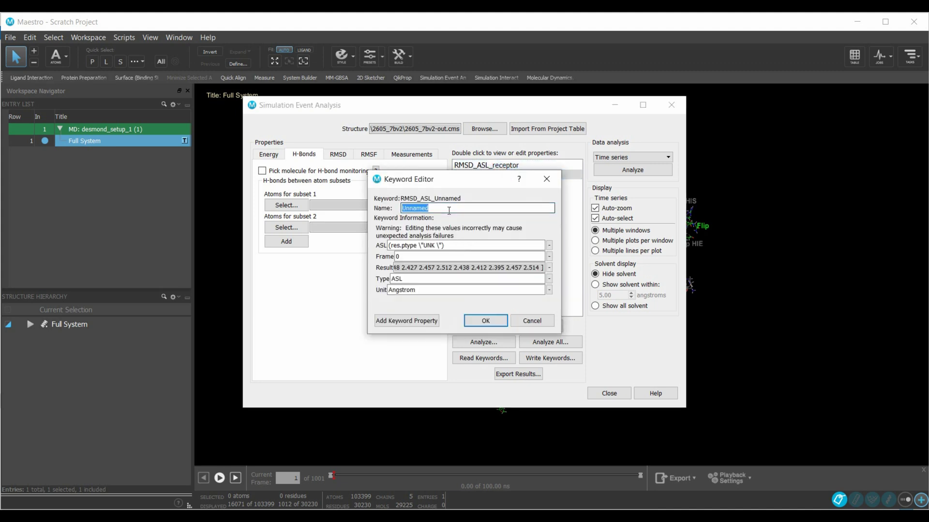
text(ligand)
key(Return)
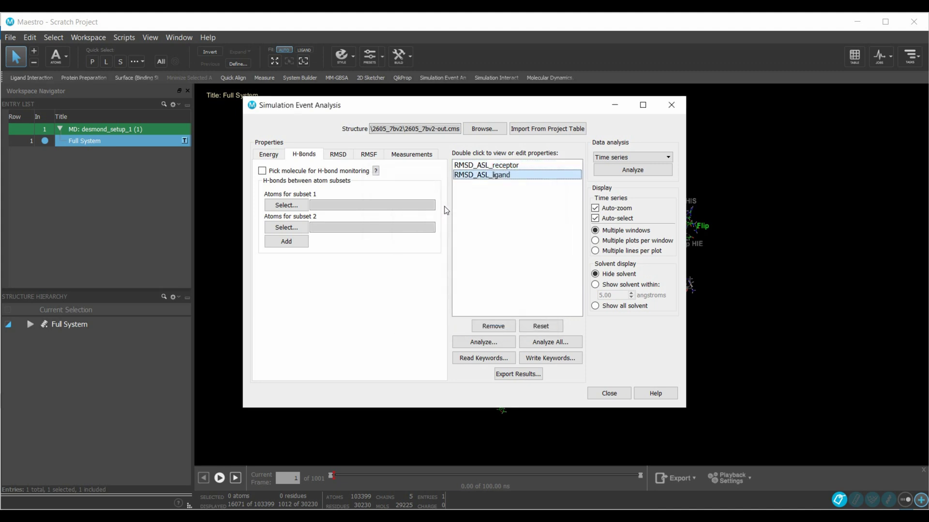
- Plot the receptor and ligand RMSD time series together as multiple lines per plot, and view the plot enlarged
click(516, 165)
ctrl+click(522, 176)
click(616, 252)
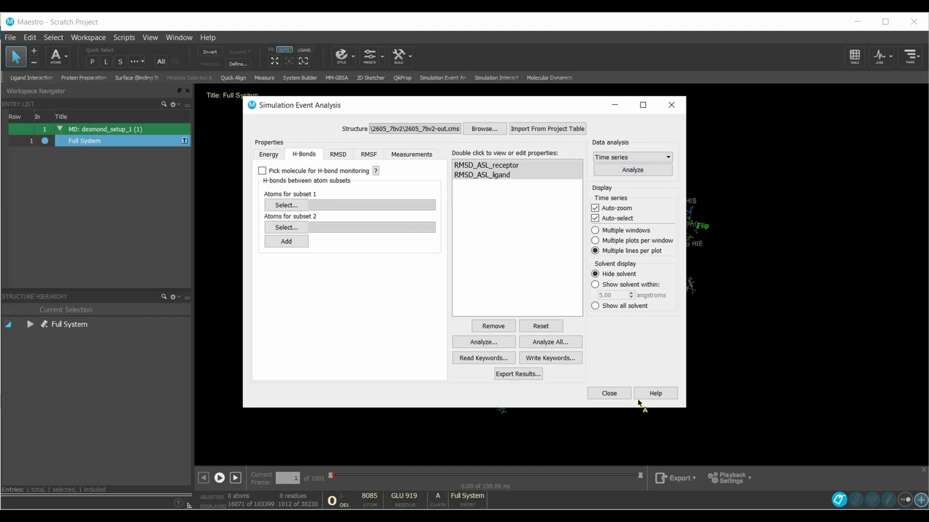
mouse_move(508, 491)
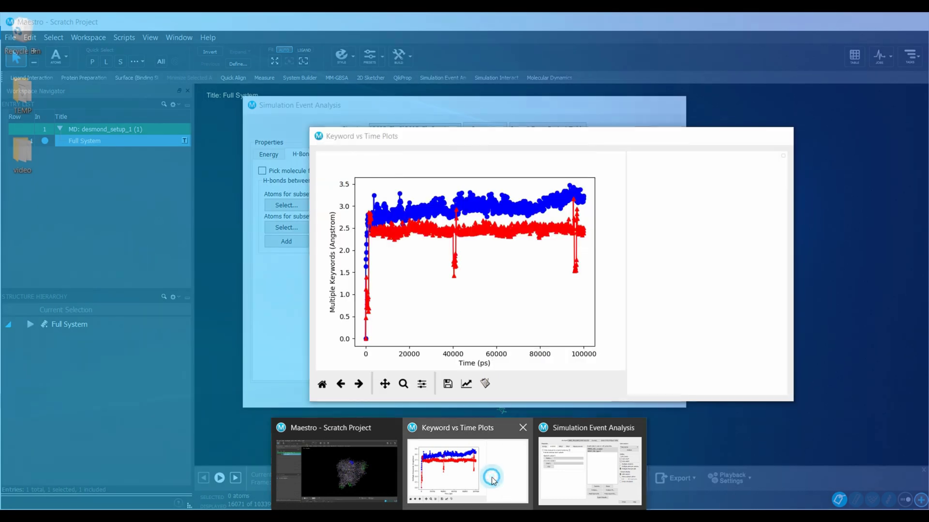
click(494, 476)
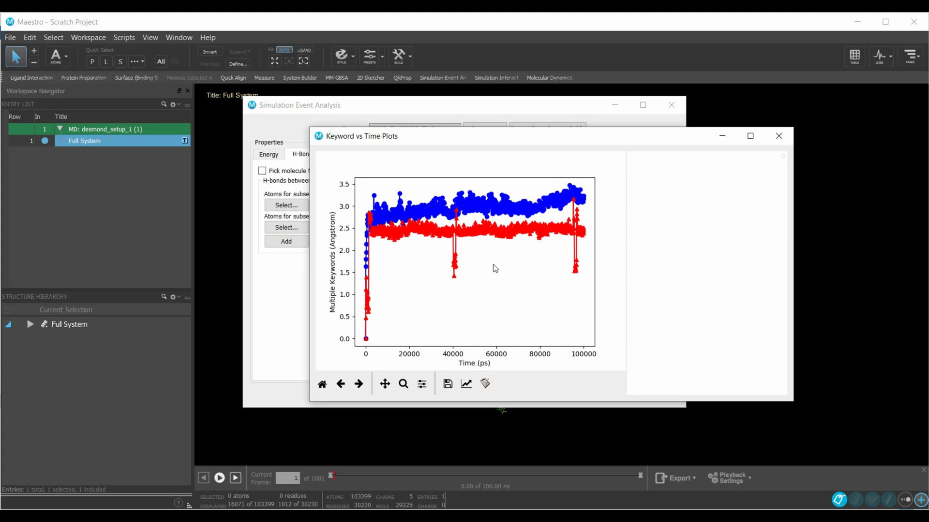
click(751, 140)
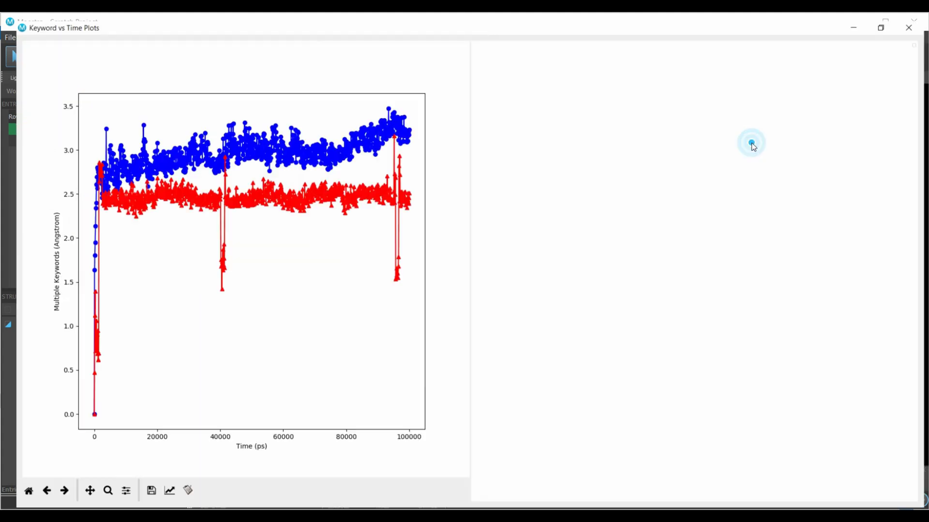
click(880, 27)
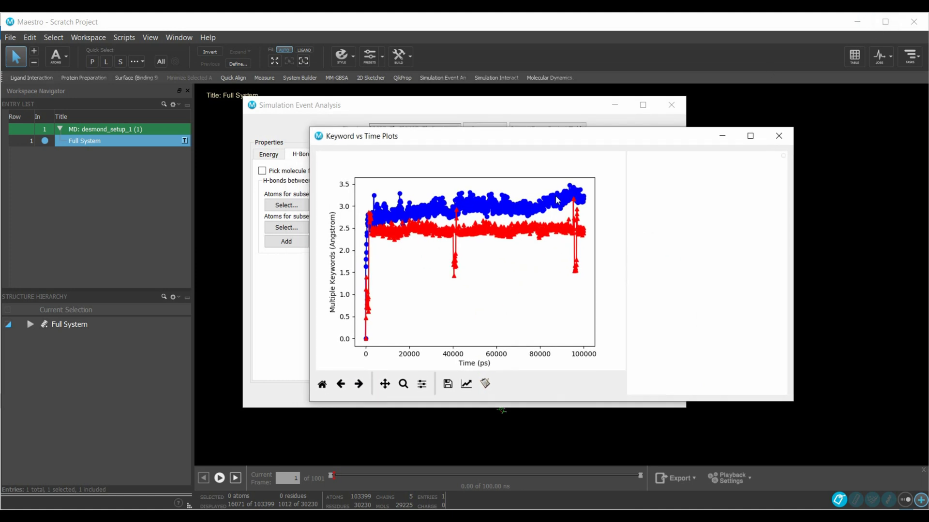
- Set the Y-axis label of the plot to RMSD (Angstrom) in the figure options
click(467, 385)
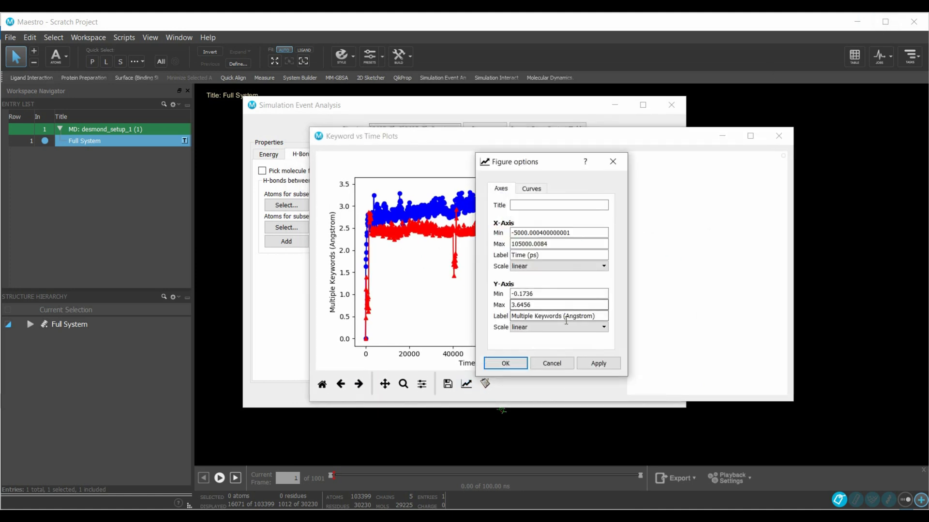
drag(560, 315, 511, 315)
text(RMSD)
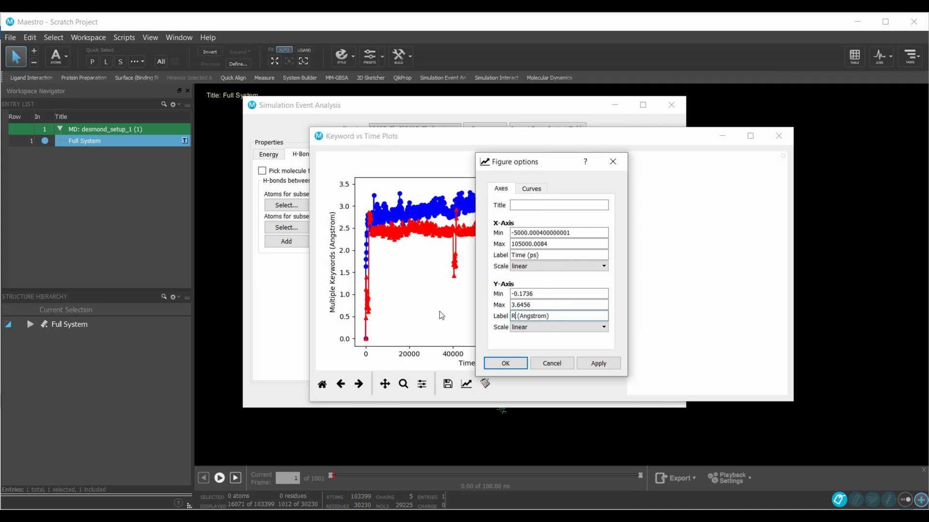
- Set the marker style of both curves, _line0 and _line1, to pixel and apply the figure options
click(531, 189)
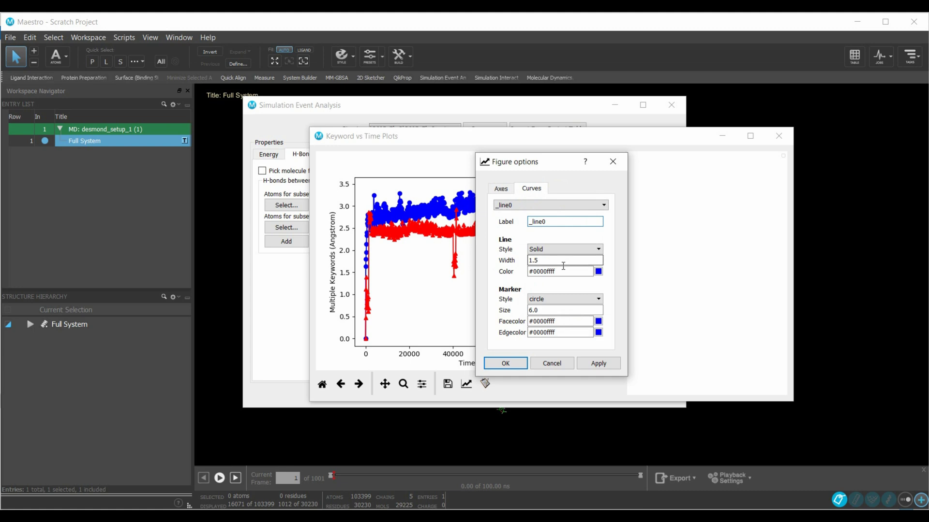
click(541, 302)
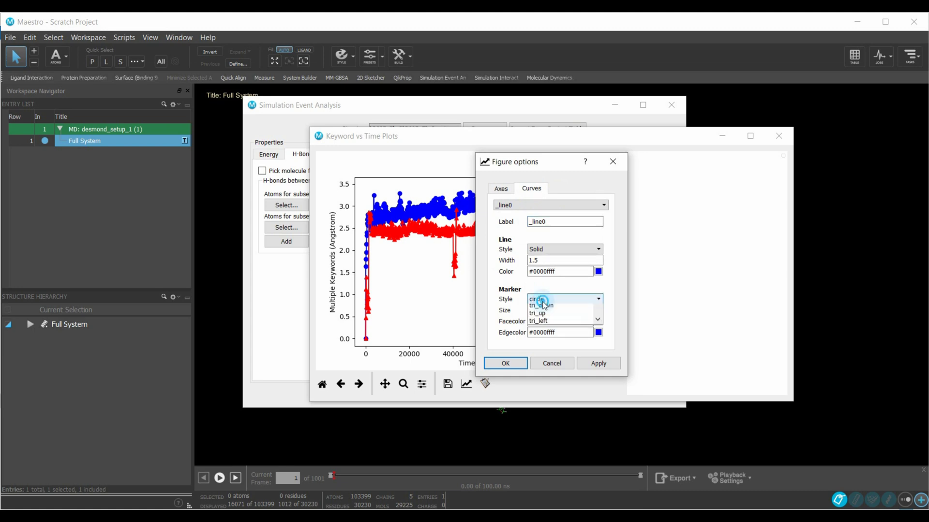
click(543, 312)
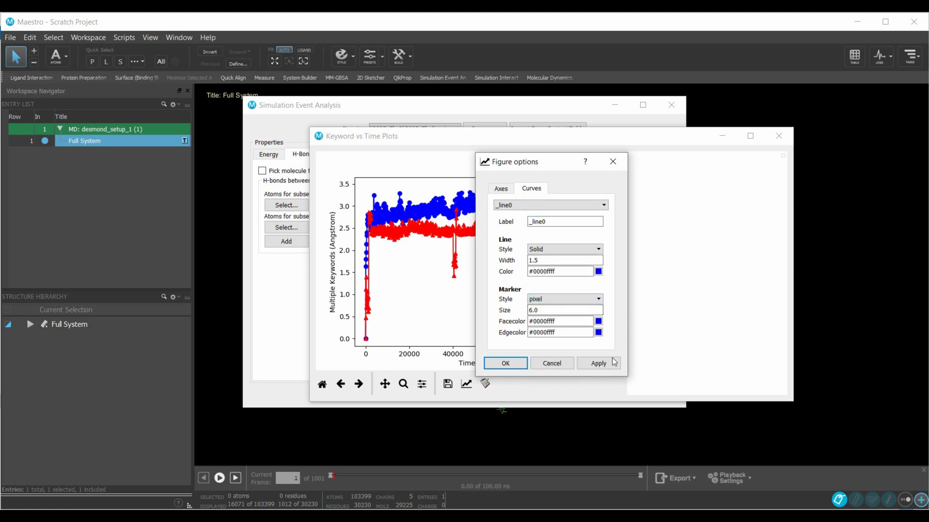
click(519, 206)
click(507, 217)
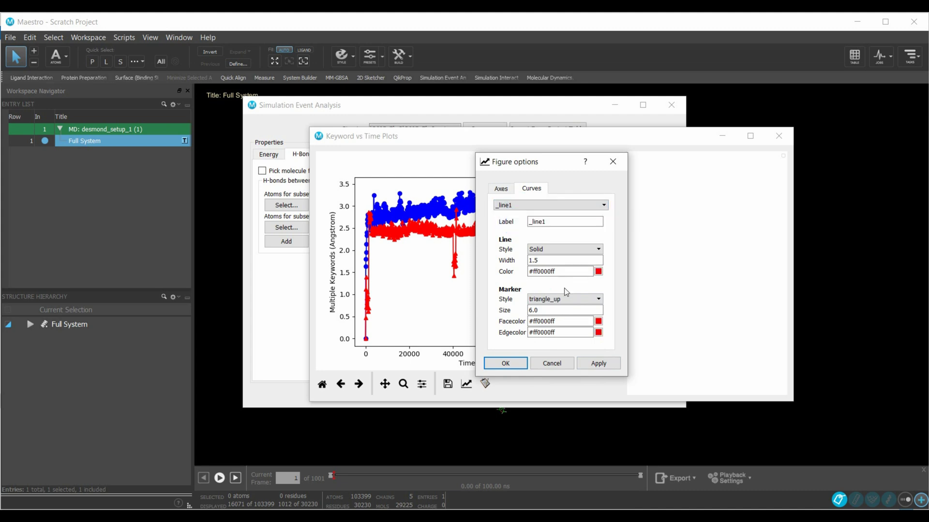
click(544, 300)
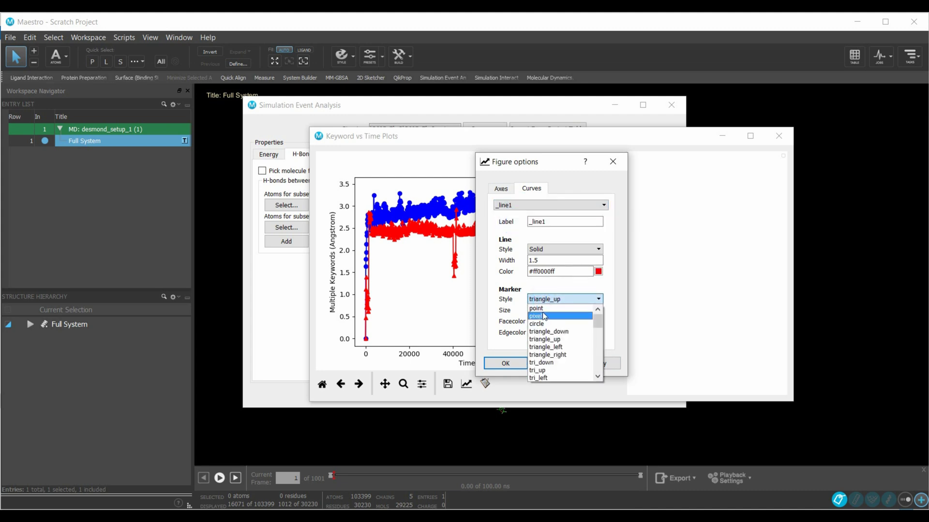
click(544, 317)
click(596, 365)
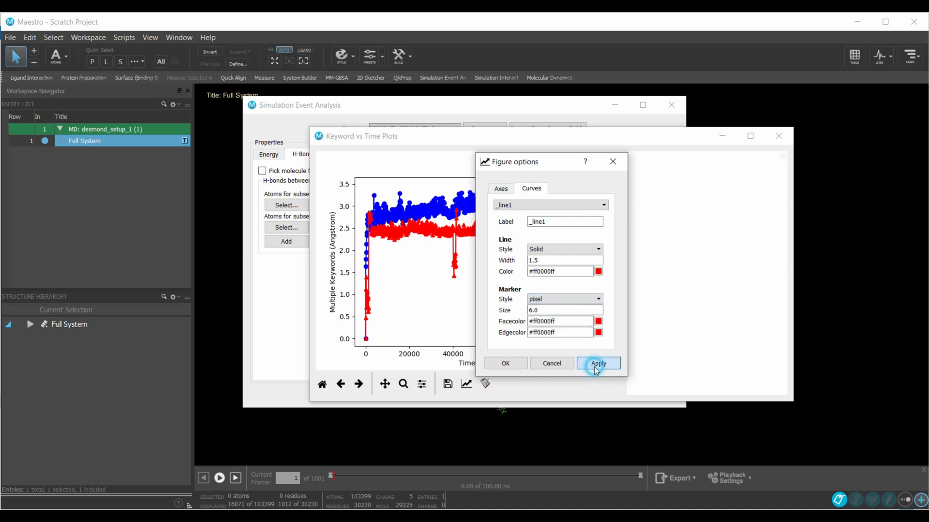
click(515, 364)
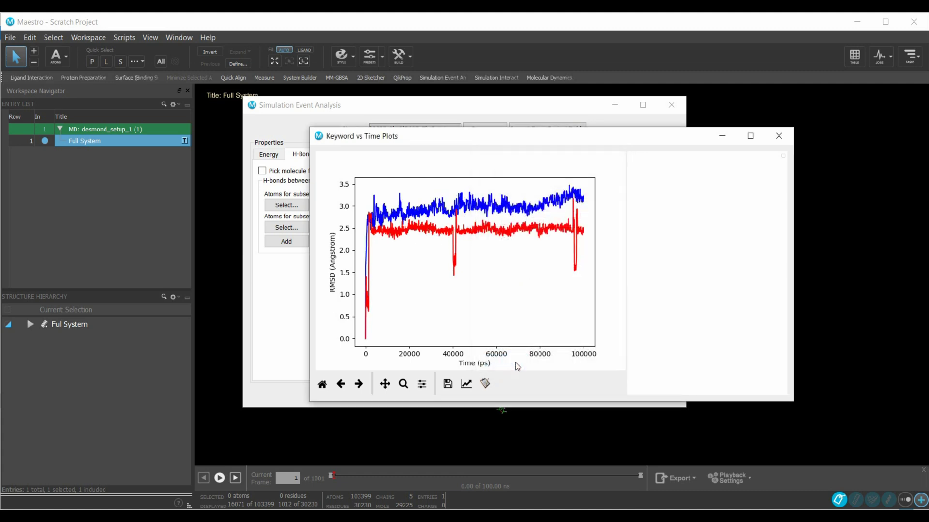
- Check the plot's image saving options without saving, and close the plot, Simulation Event Analysis and main program windows
click(447, 385)
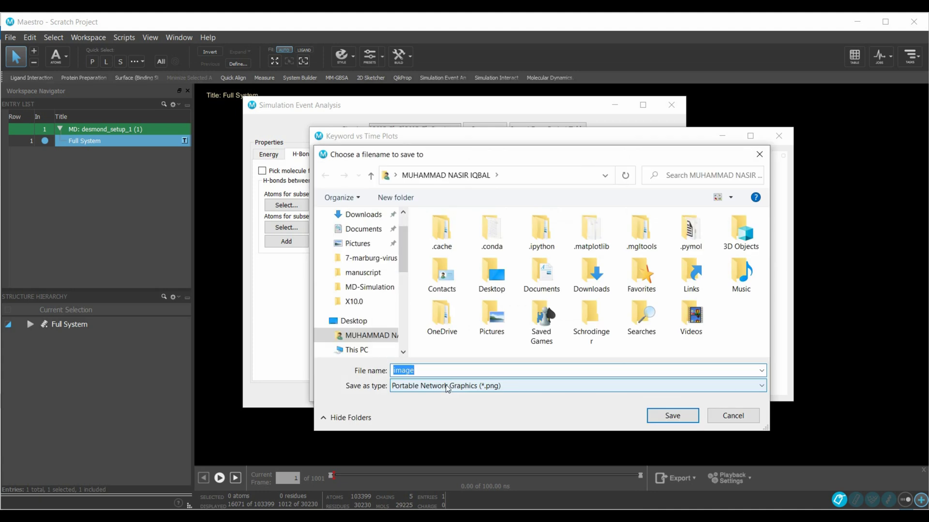
click(758, 155)
click(776, 132)
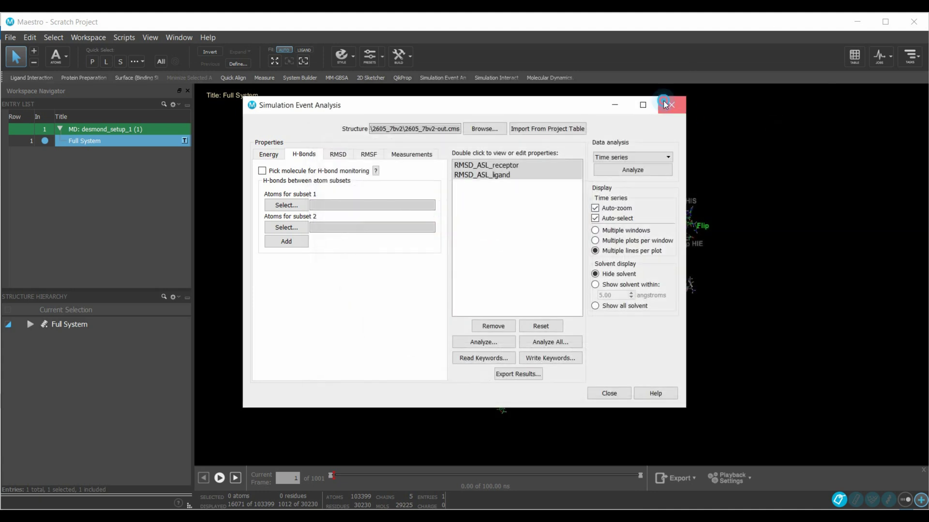
click(665, 102)
click(913, 21)
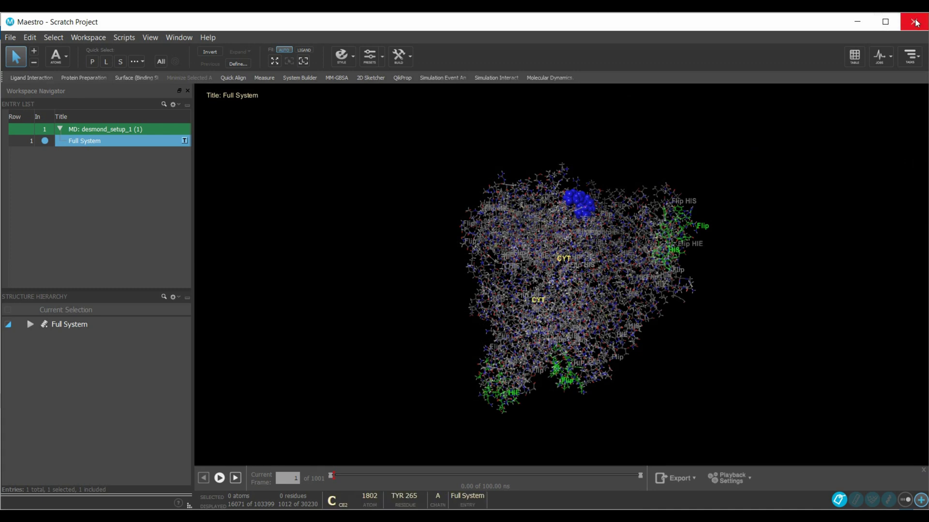
- Finish closing Maestro and copy the full object path of the 54318098-3e9s-out structure file from its security properties
click(463, 285)
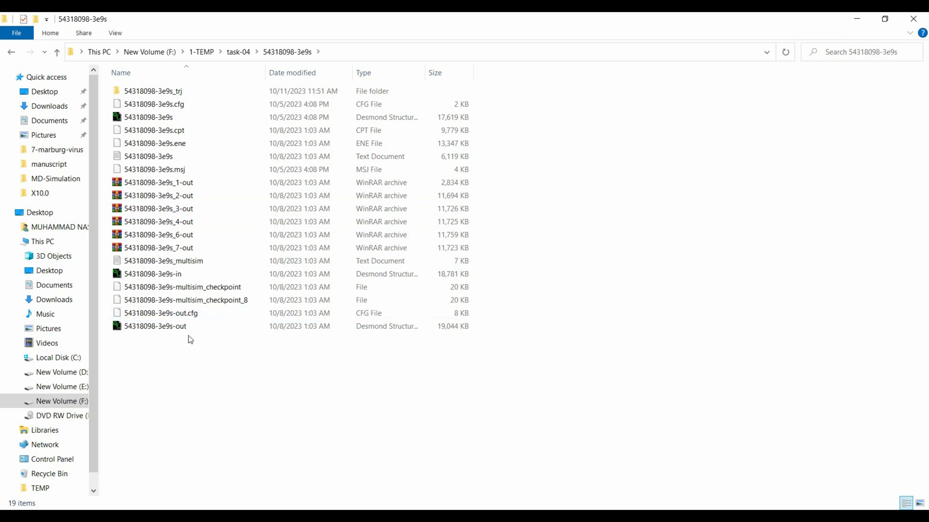
click(176, 328)
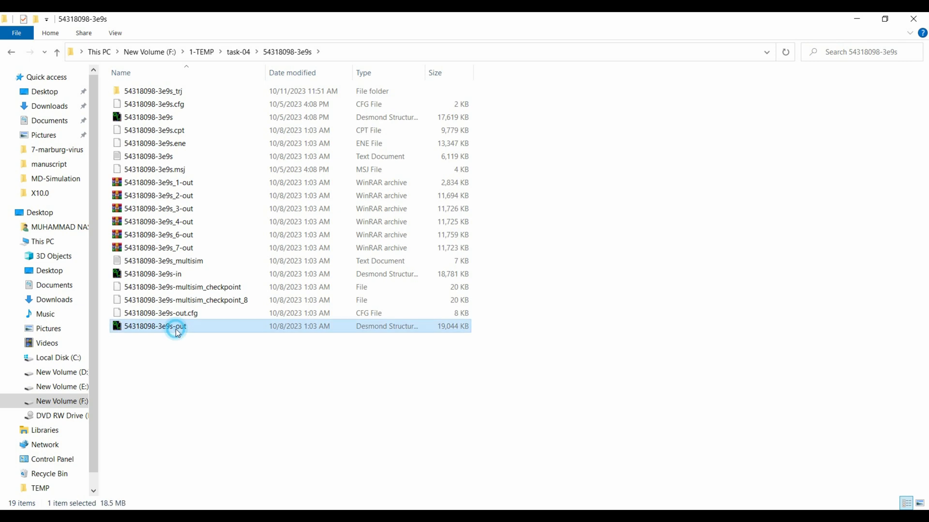
right_click(163, 328)
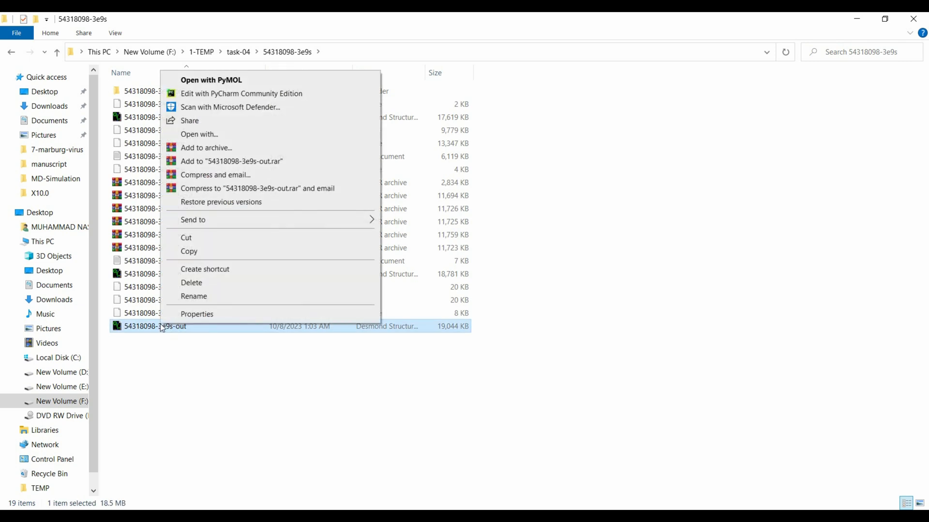
click(202, 315)
click(220, 229)
drag(231, 251, 396, 254)
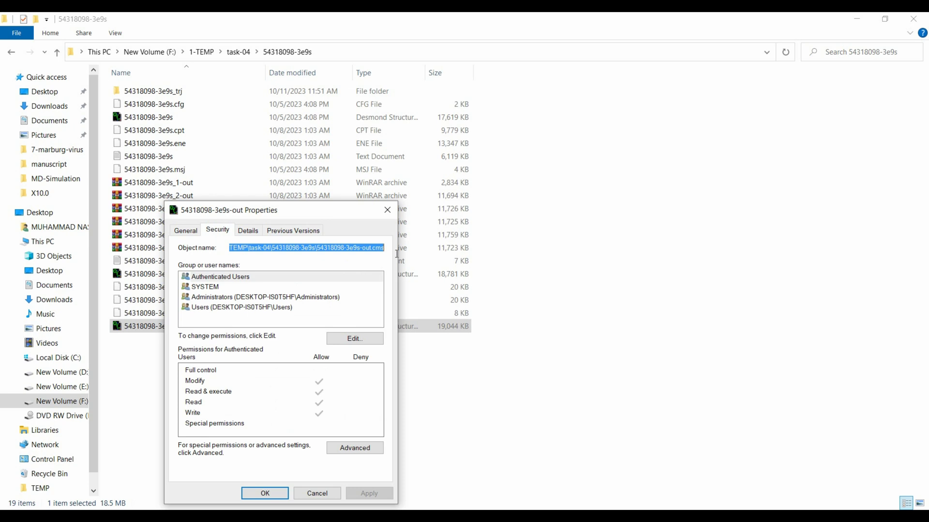
right_click(338, 251)
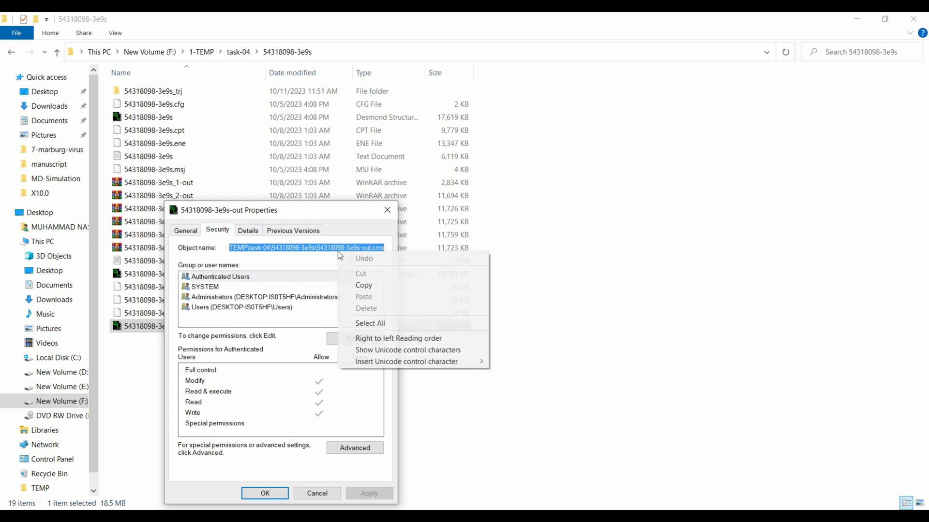
click(377, 284)
click(387, 210)
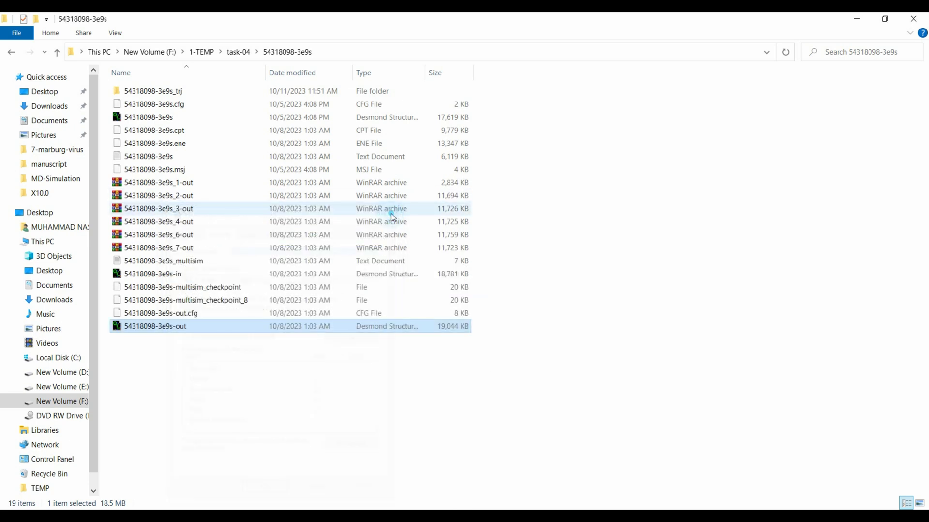
- Launch schrodinger_start from the desktop TEMP folder and enter run thermal_mmgbsa.py followed by the copied 54318098-3e9s-out.cms path
click(856, 18)
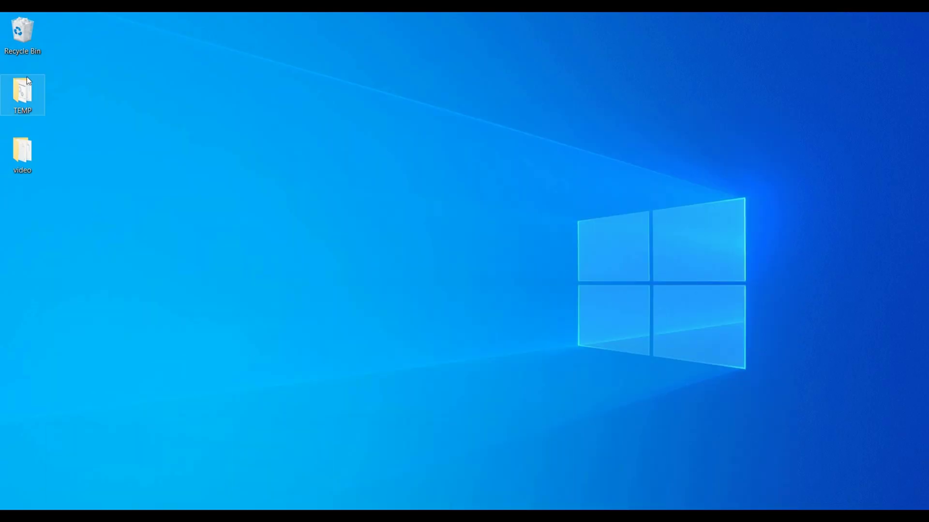
double_click(22, 92)
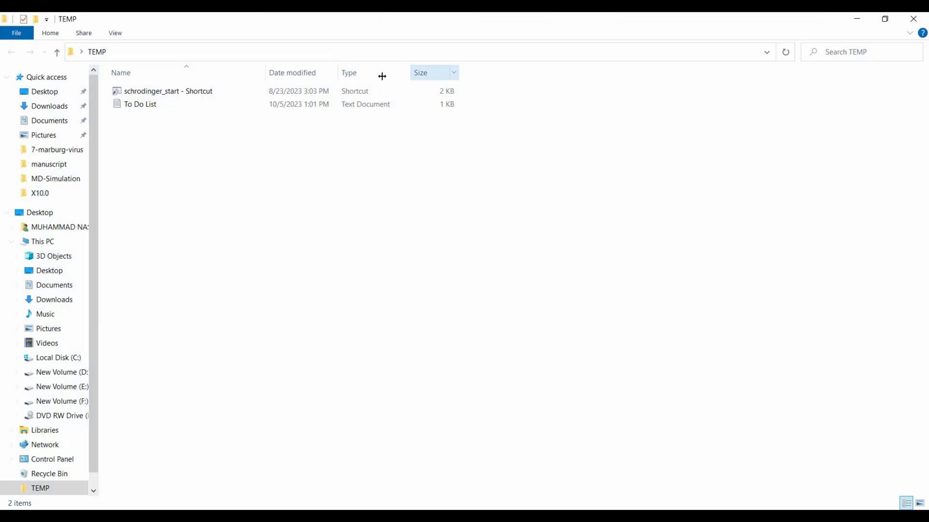
double_click(138, 90)
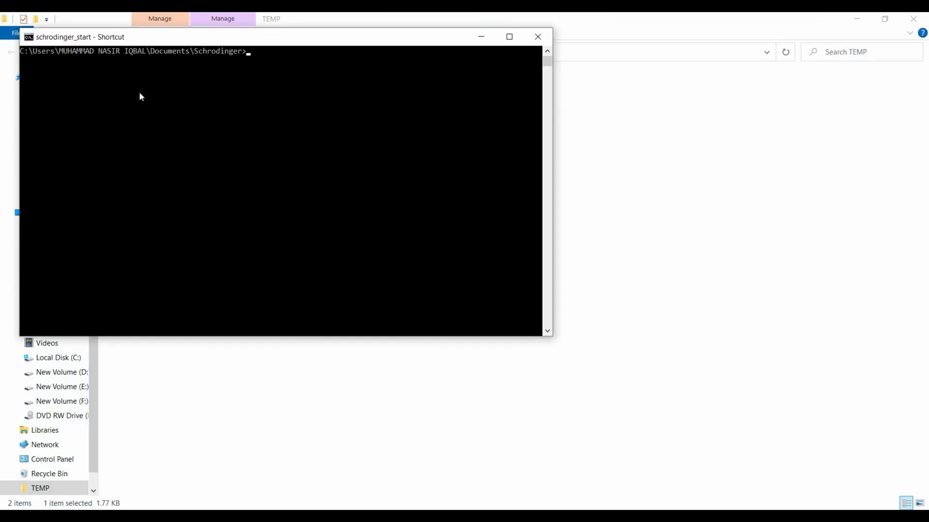
text(run thermal_mmgbsa.py)
key(ctrl+v)
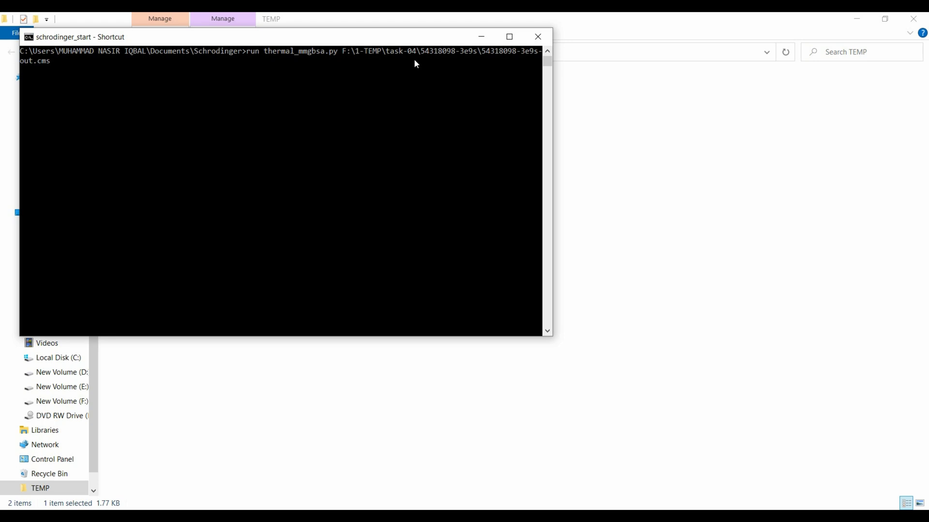
- Append -j 54318098-3e9s-mmgbsa and -step_size 999 to the command, reusing the folder name from the path, and run it
drag(419, 51, 476, 56)
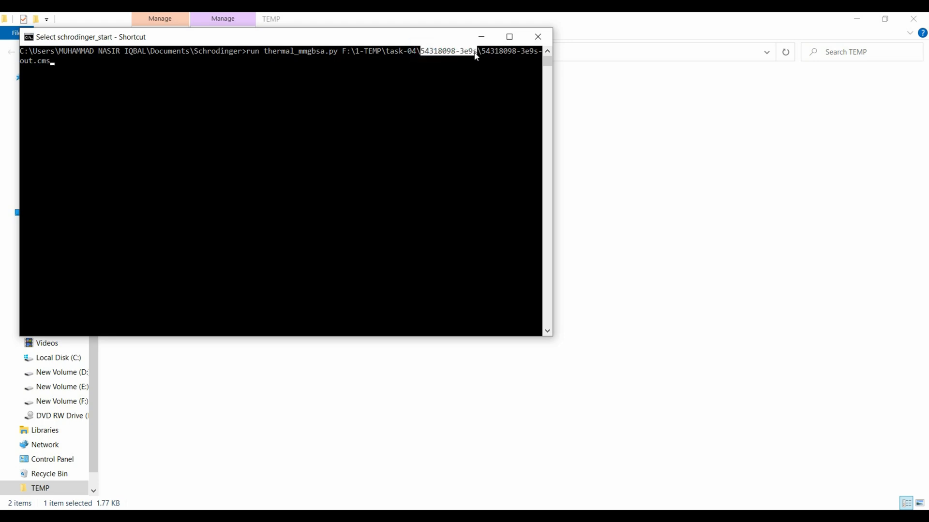
key(ctrl+c)
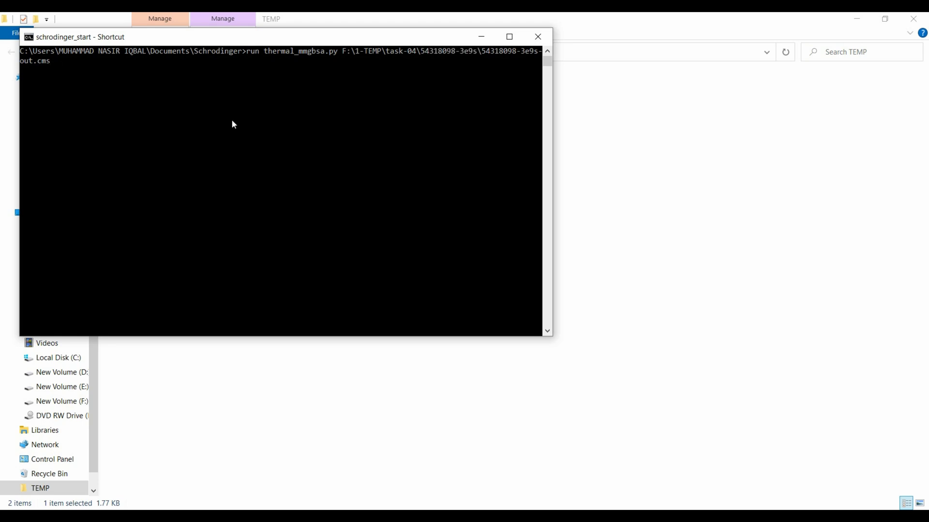
text(-j)
key(ctrl+v)
text(-mmgbsa -step)
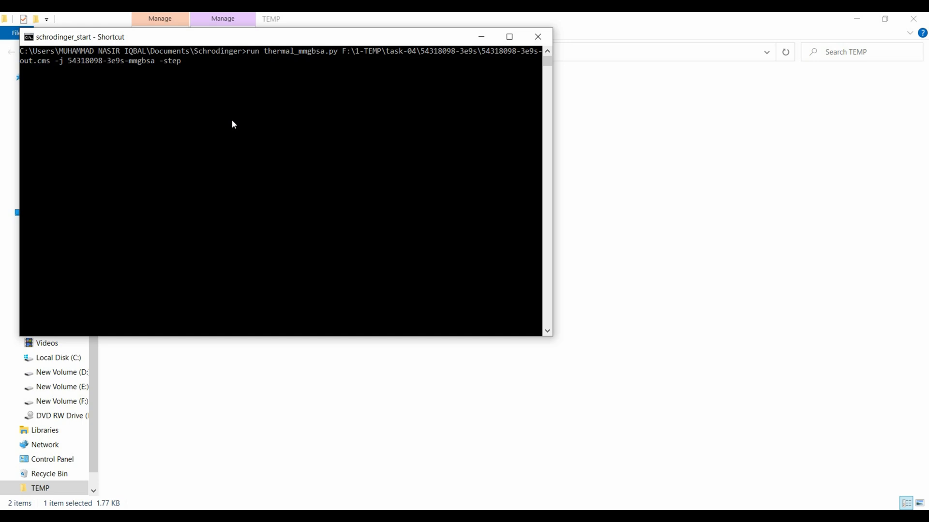
text(_size)
text(999)
key(Return)
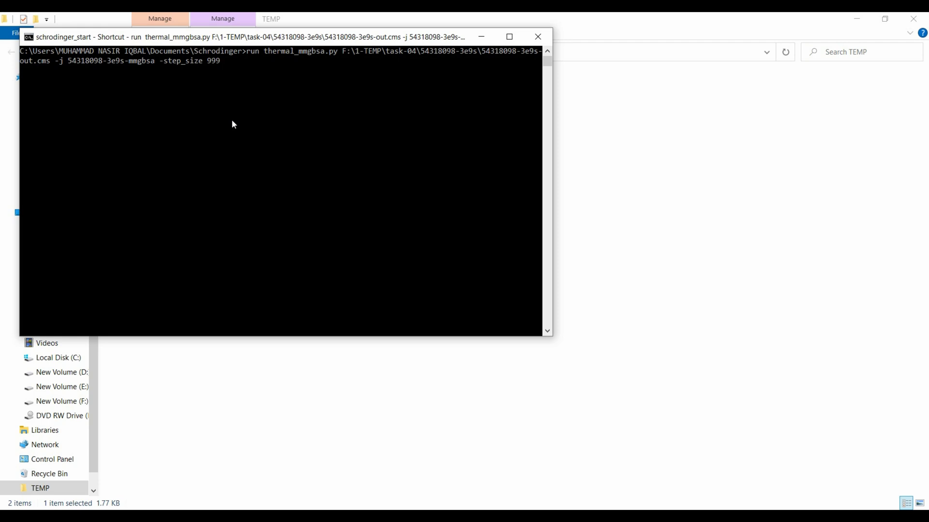
- Minimize the command prompt, open the 54318098_7bv2-mmgbsa-prime-out spreadsheet from Documents\Schrodinger in Excel, and dismiss the licence notice
click(479, 43)
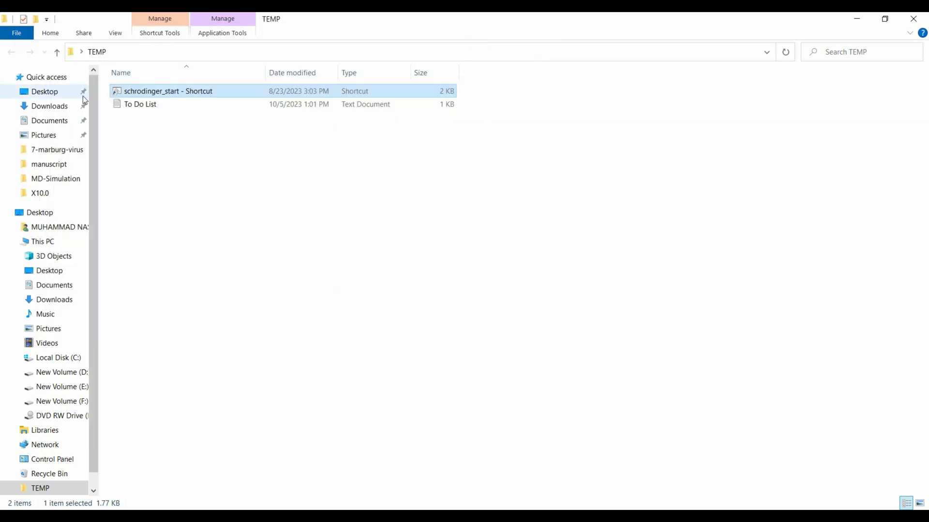
click(66, 123)
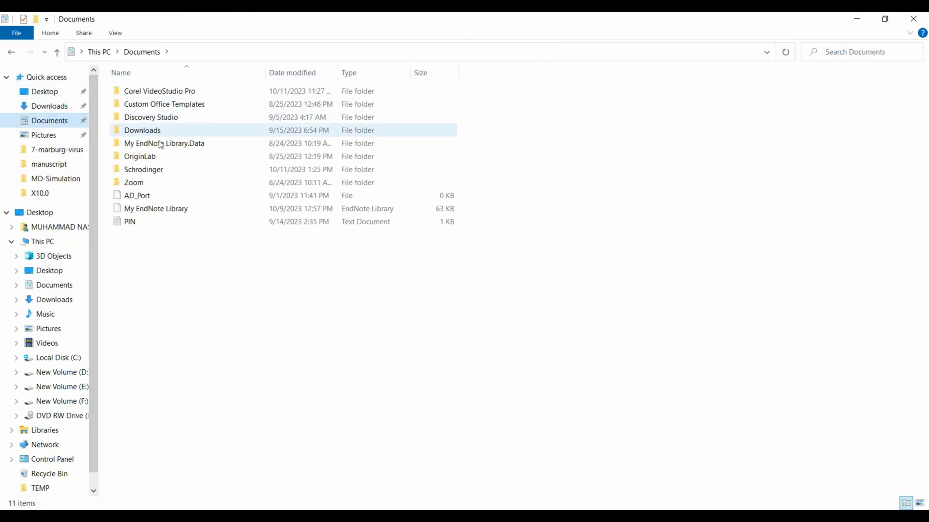
double_click(144, 170)
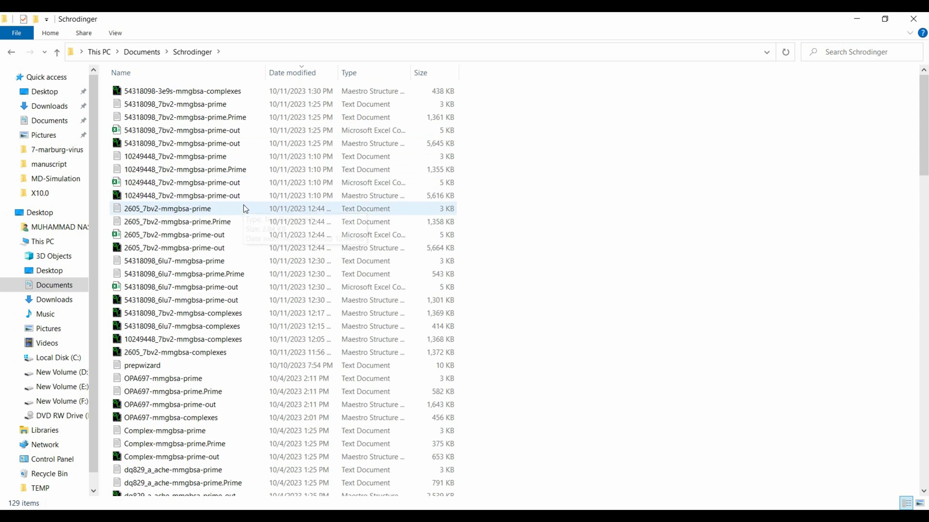
double_click(199, 131)
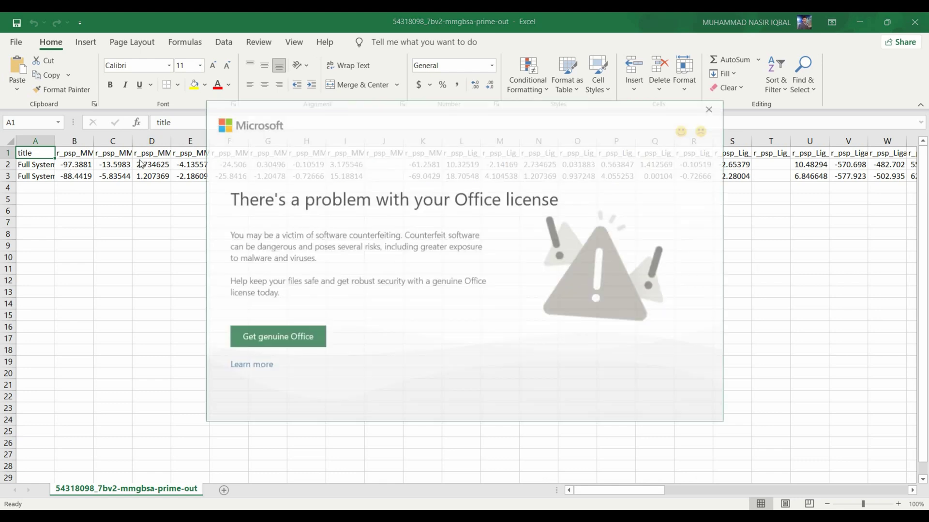
click(712, 107)
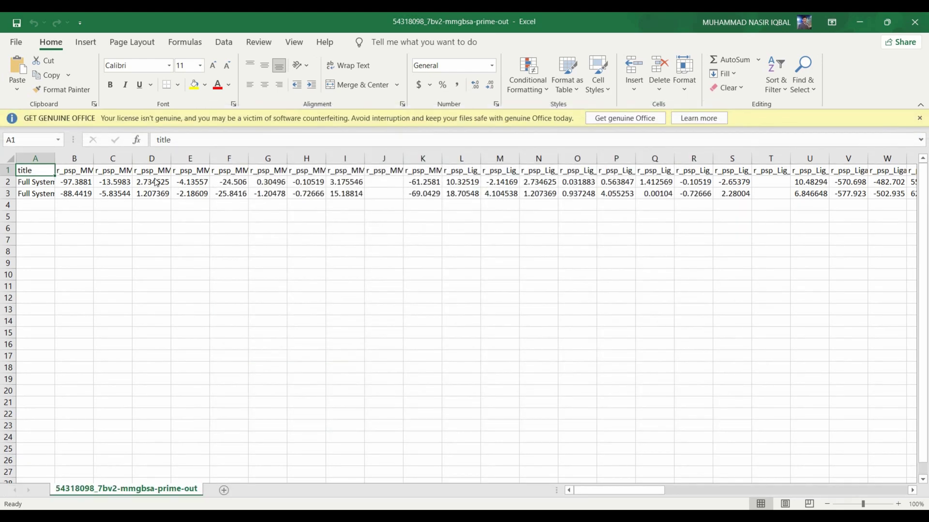
- Examine the MM-GBSA energy columns for the two Full System entries in rows 2 and 3
scroll(624, 213, right, 3)
scroll(624, 213, left, 3)
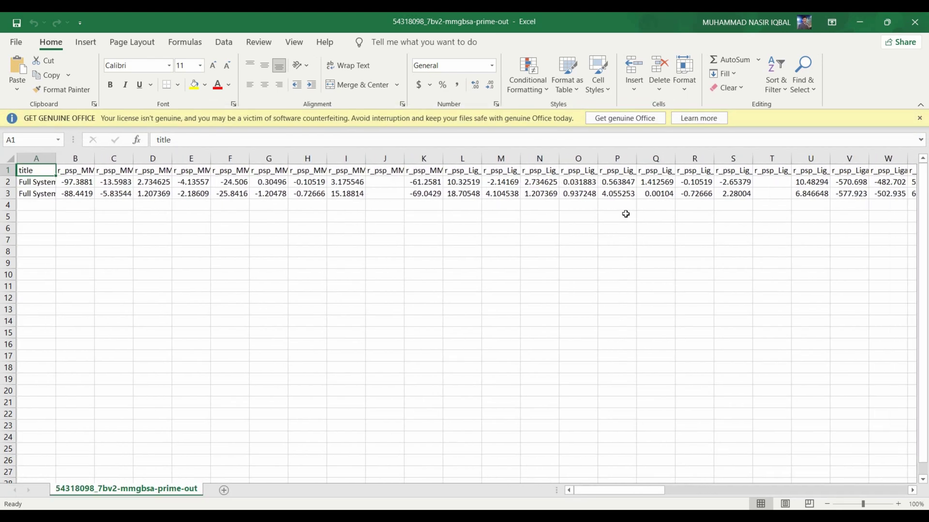
click(44, 186)
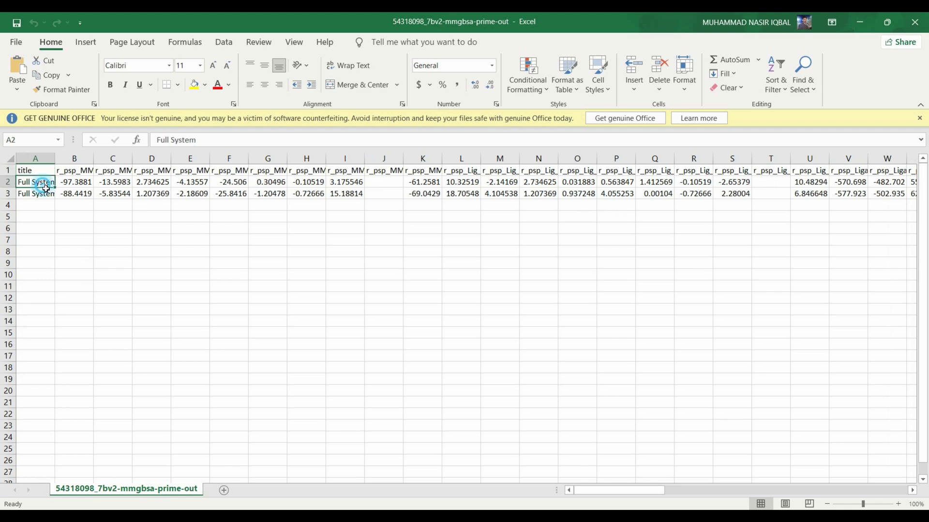
click(36, 195)
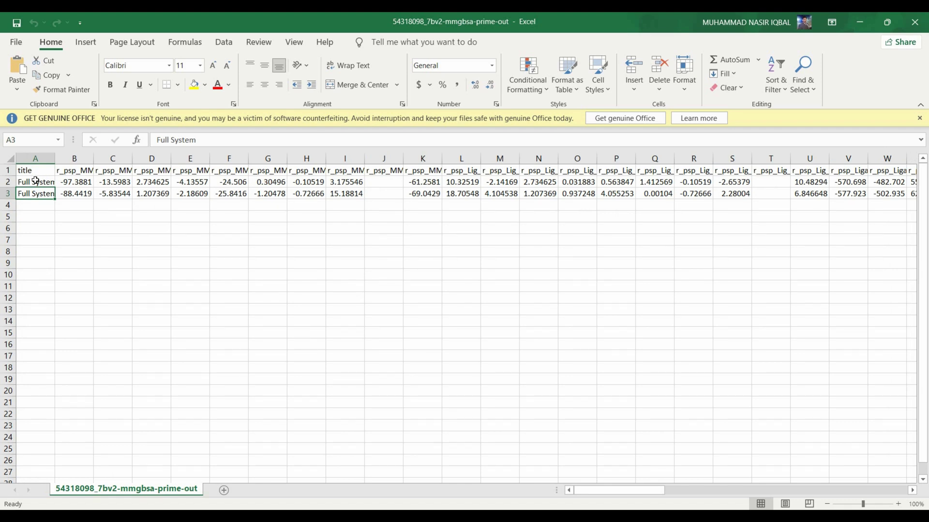
click(37, 184)
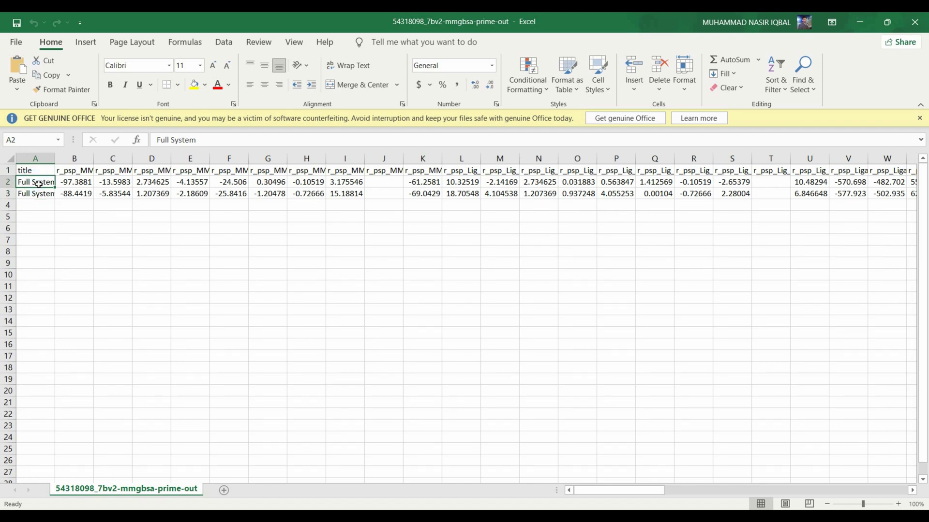
click(46, 196)
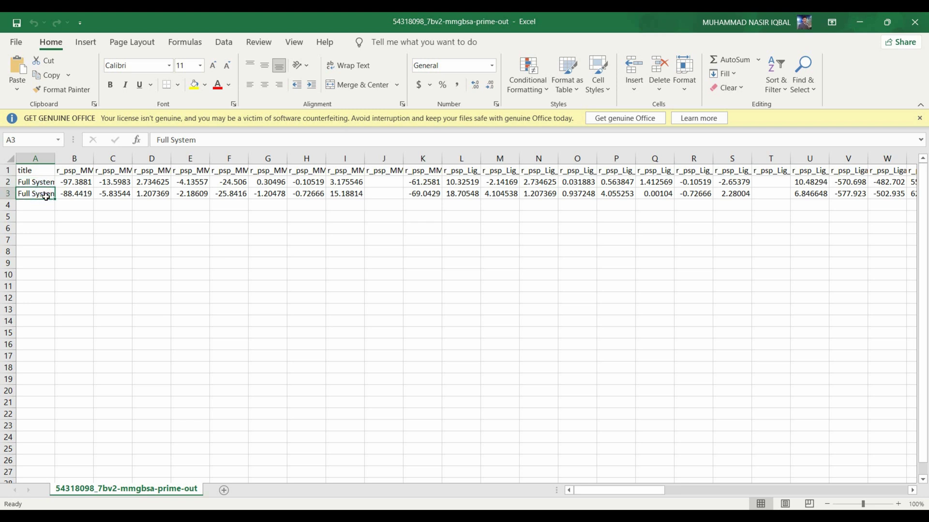